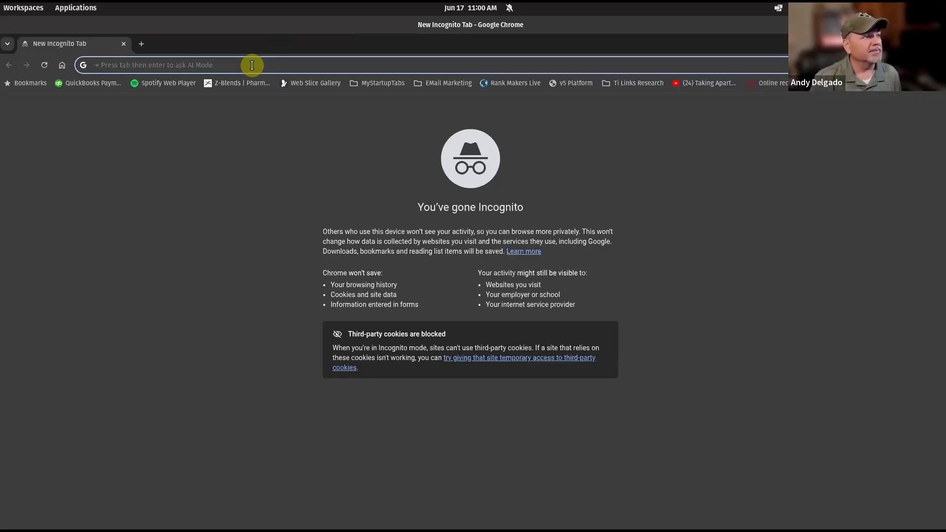
Load andydelgado.com/workspace in Chrome to reach the Google Workspace pricing page
{"action": "type", "text": "adndy"}
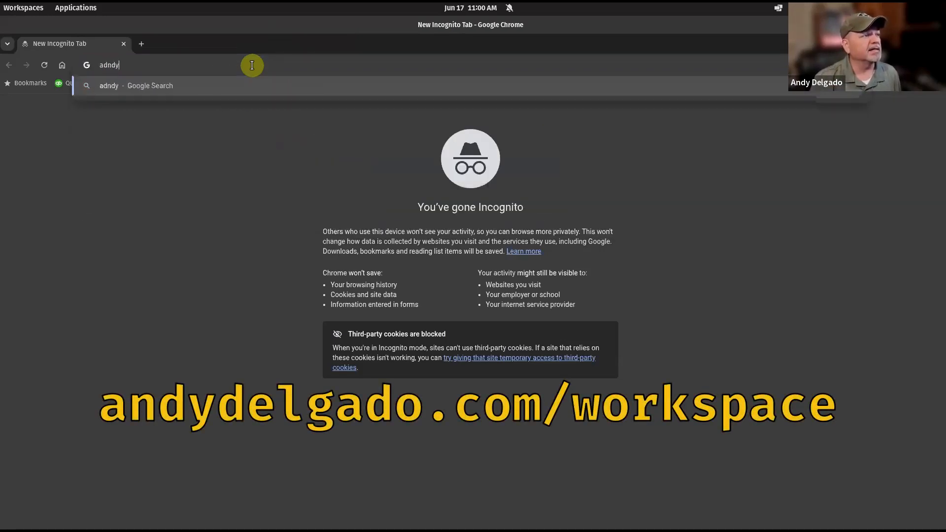
{"action": "key", "text": "BackSpace"}
{"action": "key", "text": "BackSpace"}
{"action": "key", "text": "BackSpace"}
{"action": "key", "text": "BackSpace"}
{"action": "type", "text": "n"}
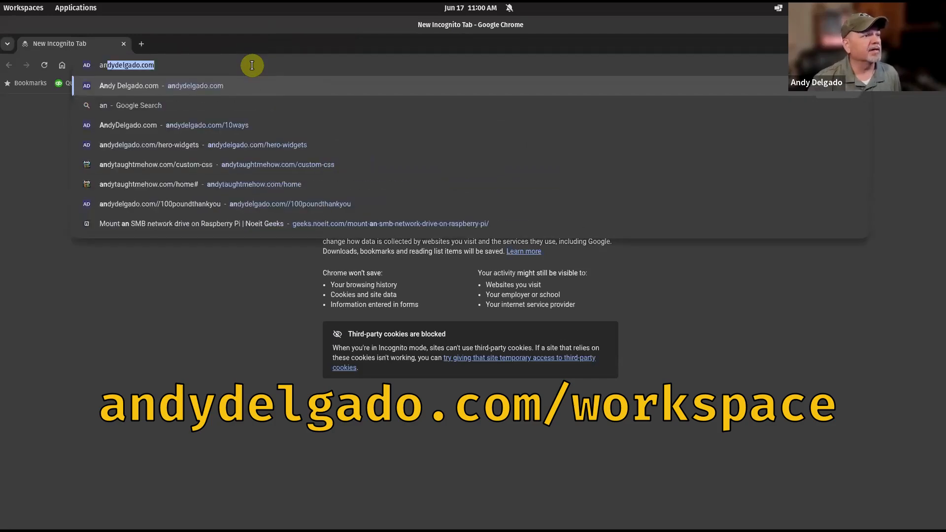
{"action": "key", "text": "Right"}
{"action": "type", "text": "/"}
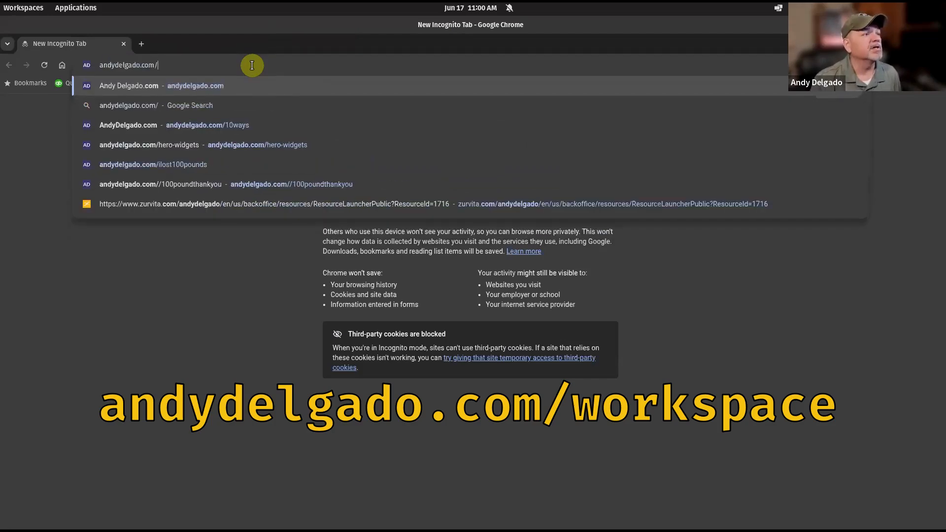
{"action": "type", "text": "workspa"}
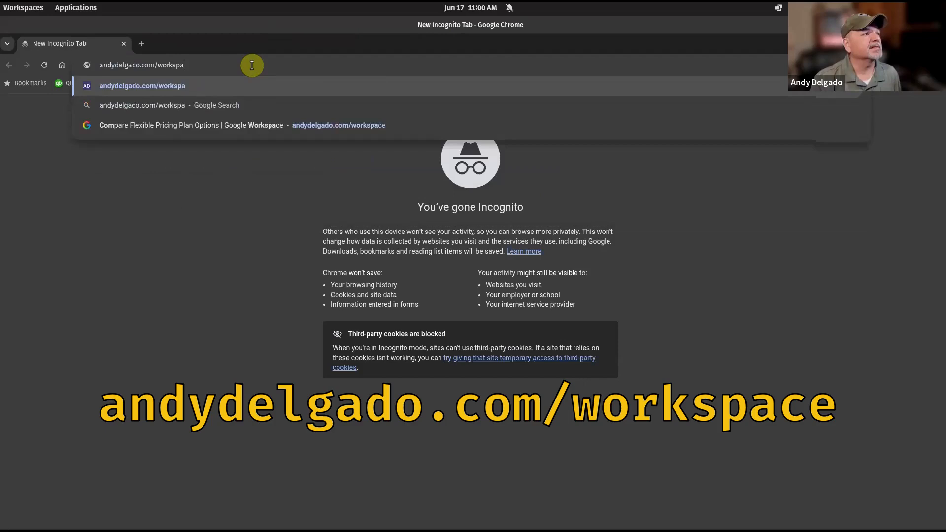
{"action": "type", "text": "ce"}
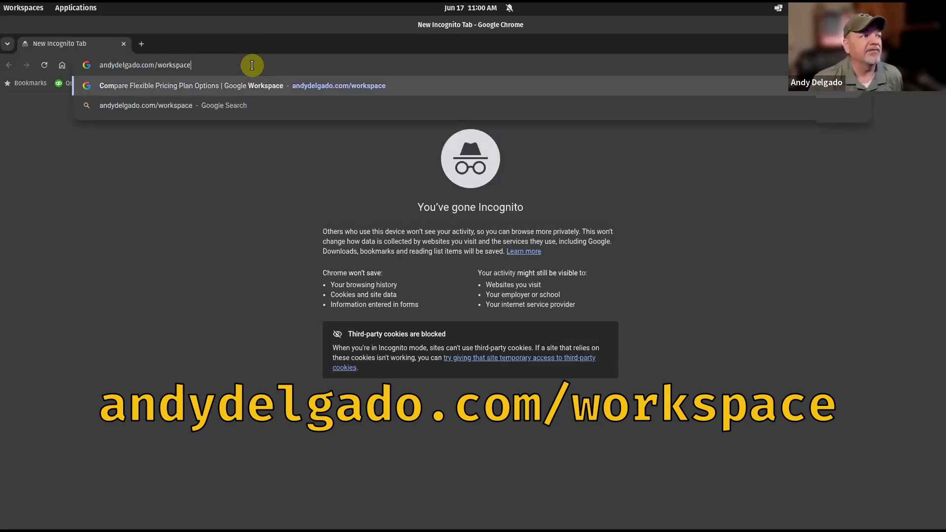
{"action": "key", "text": "Return"}
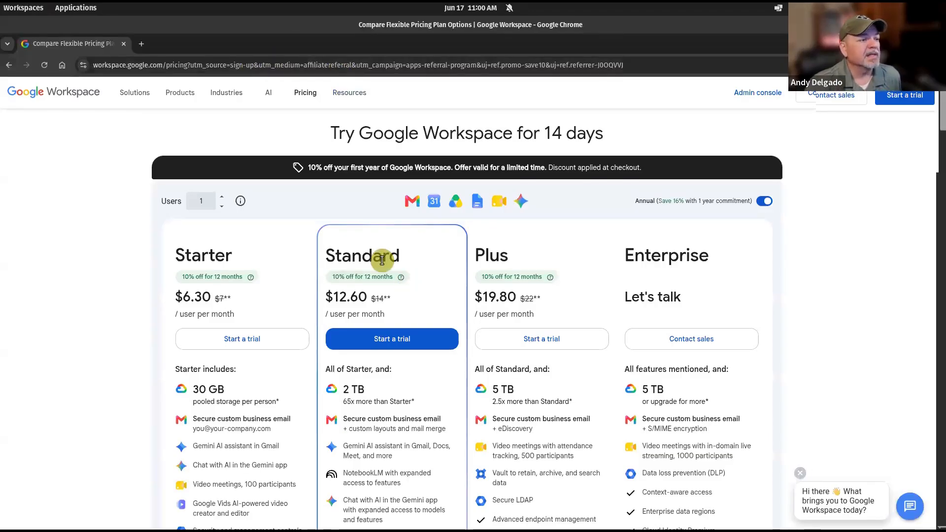
Scroll through the Starter, Standard and Plus pricing cards to compare the plans
{"action": "scroll", "coordinate": [417, 383], "scroll_direction": "down", "scroll_amount": 1}
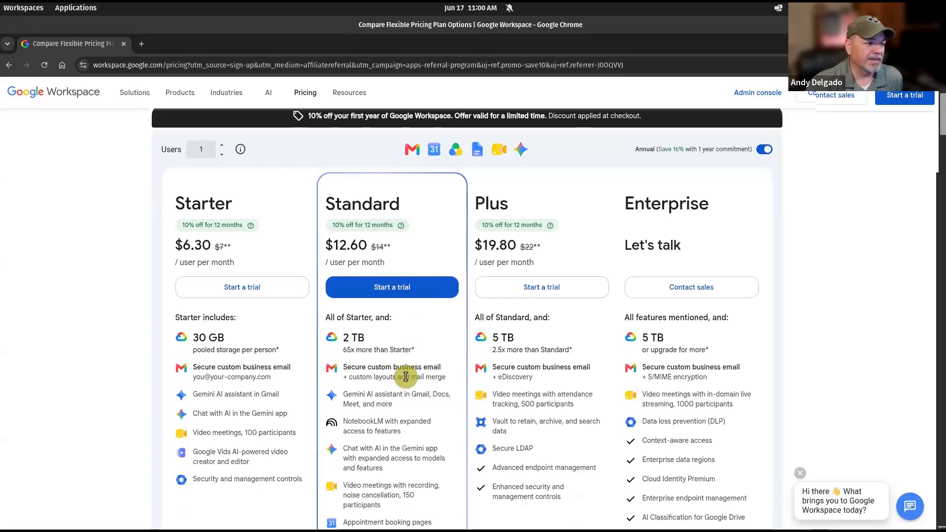
{"action": "scroll", "coordinate": [381, 364], "scroll_direction": "down", "scroll_amount": 2}
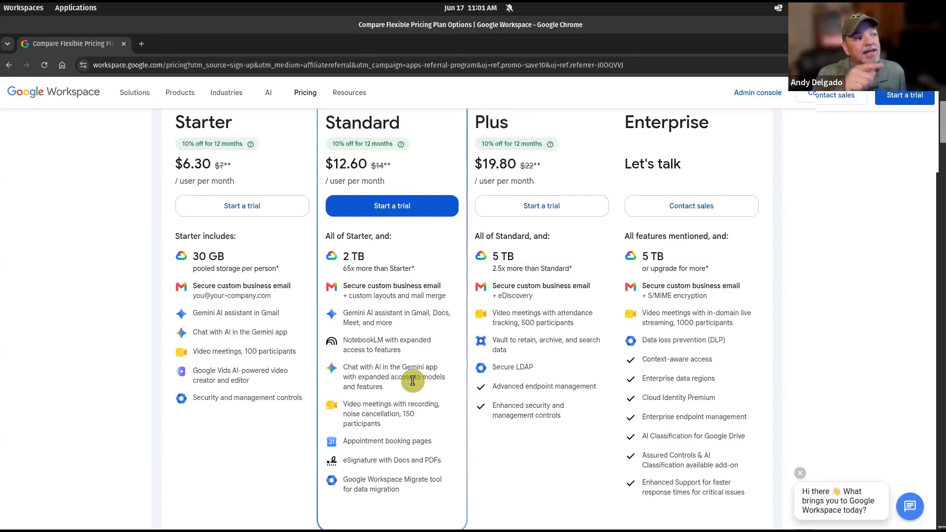
{"action": "scroll", "coordinate": [413, 381], "scroll_direction": "up", "scroll_amount": 1}
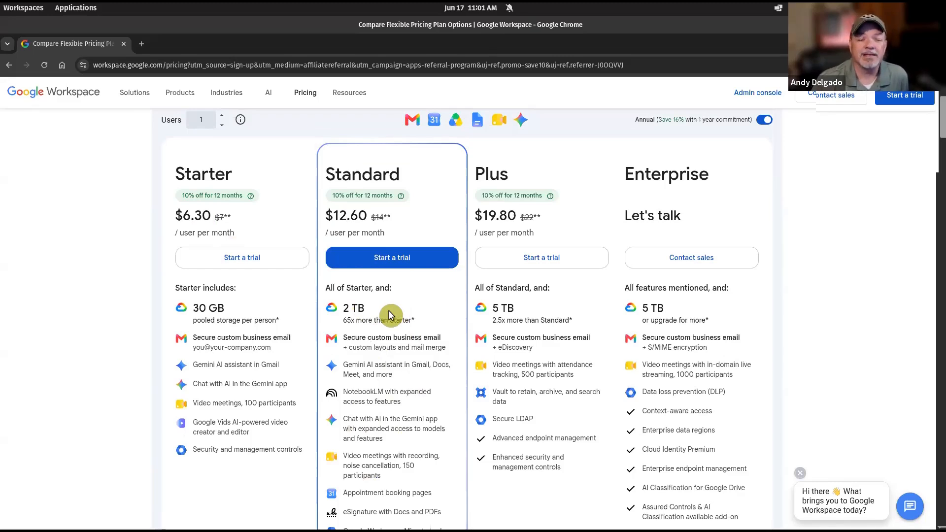
Start the Standard trial and register 'Andy Taught Me How' with just one employee
{"action": "left_click", "coordinate": [403, 263]}
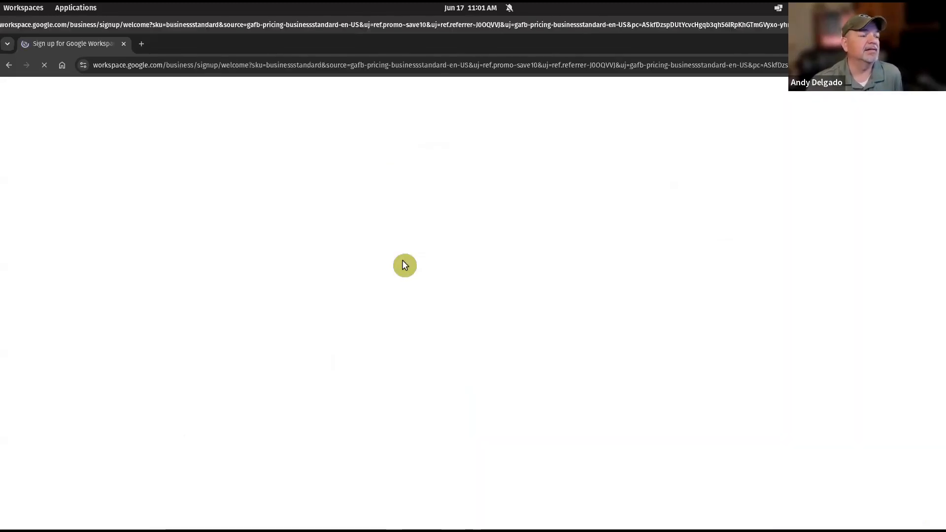
{"action": "left_click", "coordinate": [323, 192]}
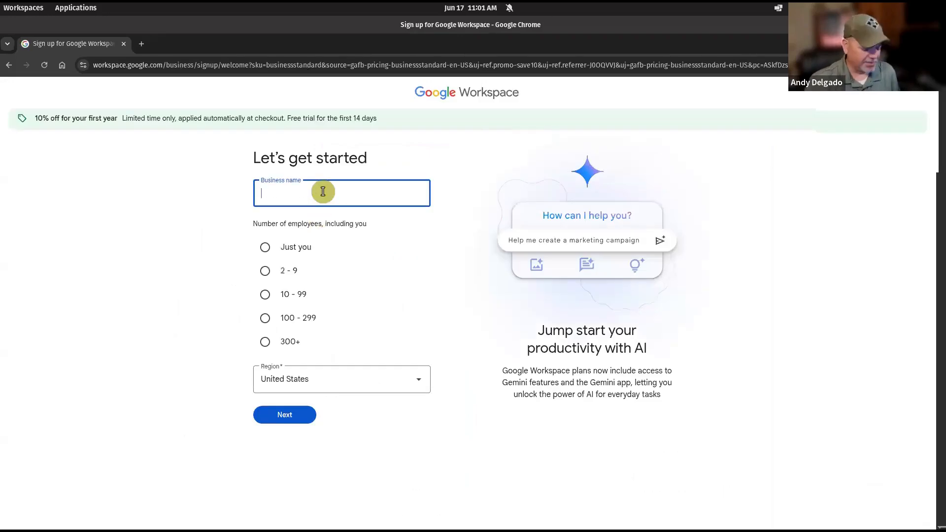
{"action": "type", "text": "Andy"}
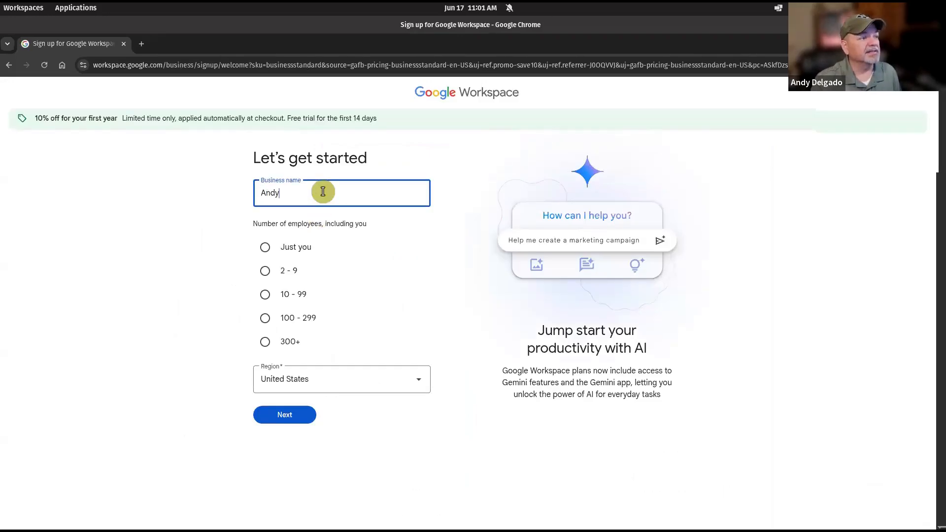
{"action": "type", "text": " Taug"}
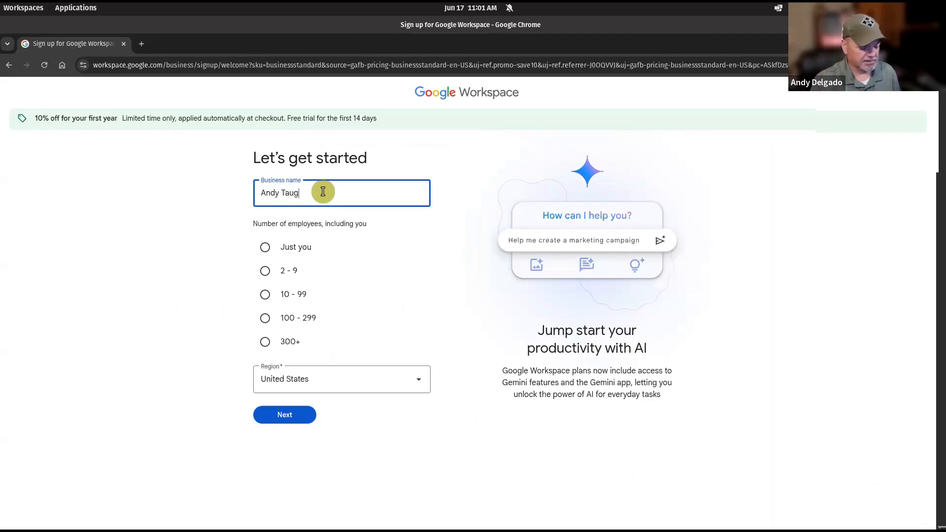
{"action": "type", "text": "ht Me"}
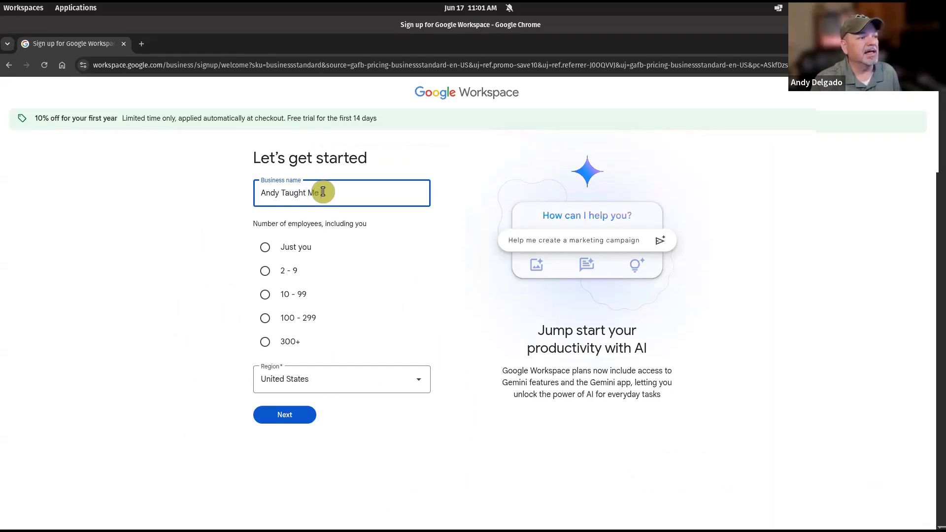
{"action": "type", "text": " How"}
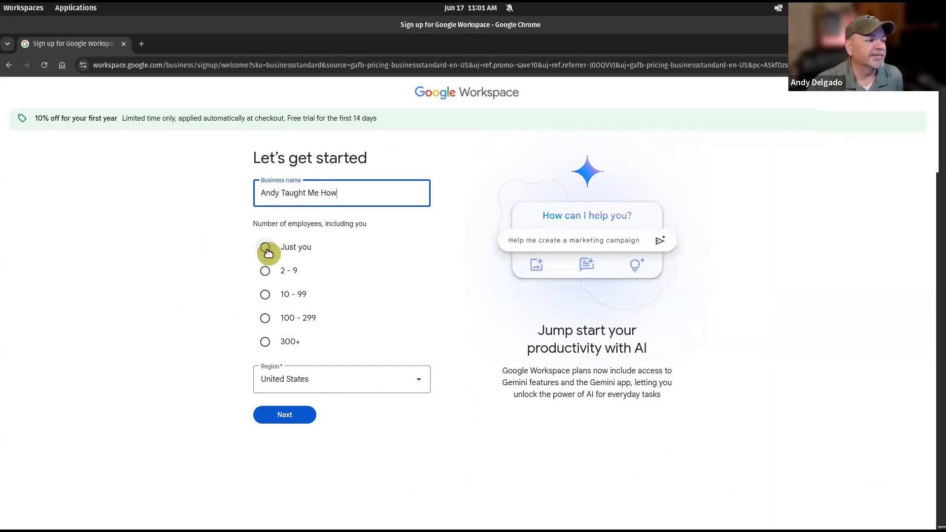
{"action": "left_click", "coordinate": [265, 247]}
{"action": "left_click", "coordinate": [289, 417]}
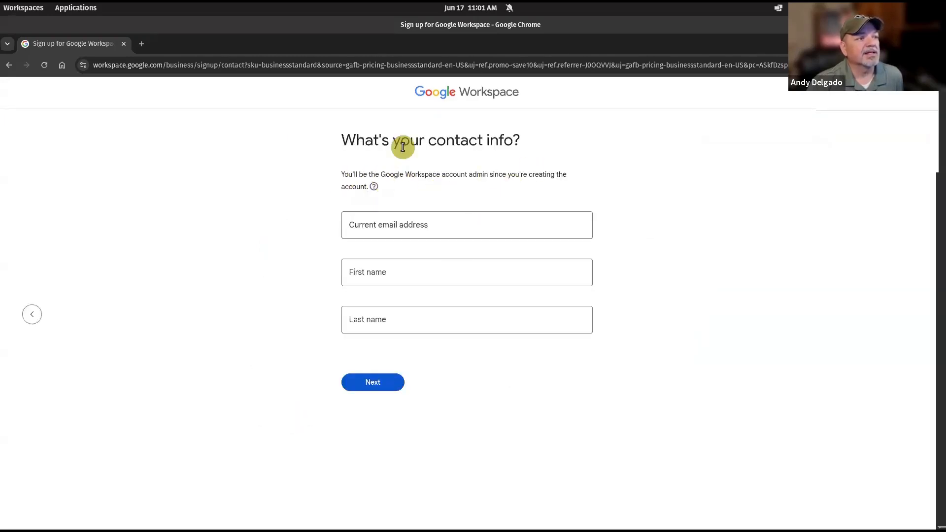
Autofill the admin contact details and decline setting up with the email's domain
{"action": "left_click", "coordinate": [452, 223]}
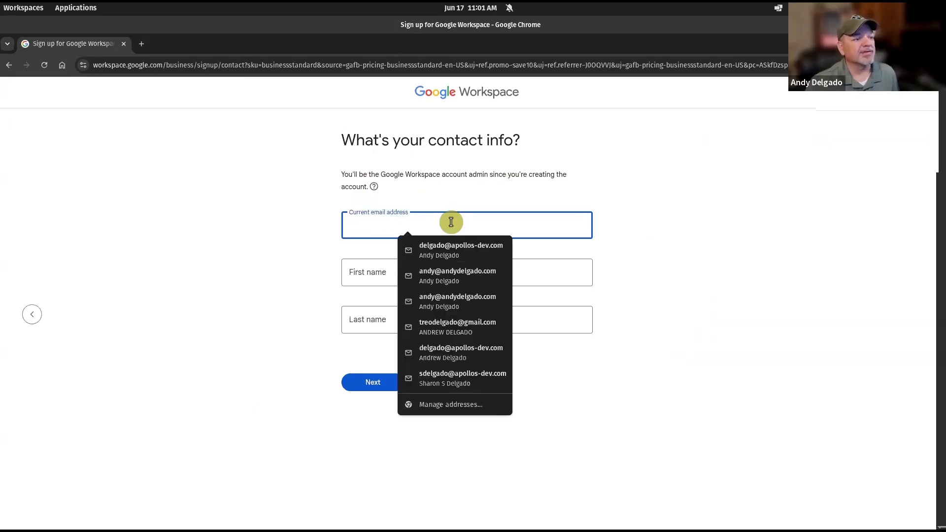
{"action": "left_click", "coordinate": [450, 249]}
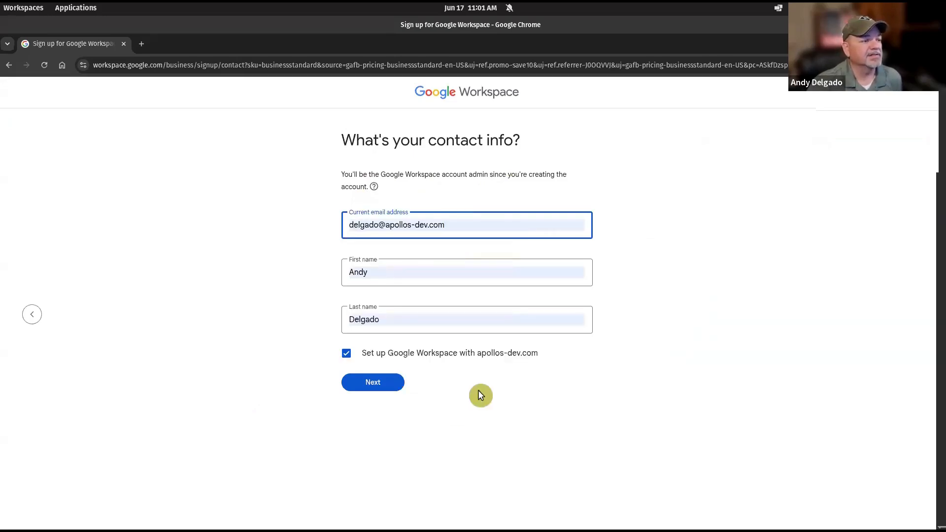
{"action": "left_click", "coordinate": [347, 358]}
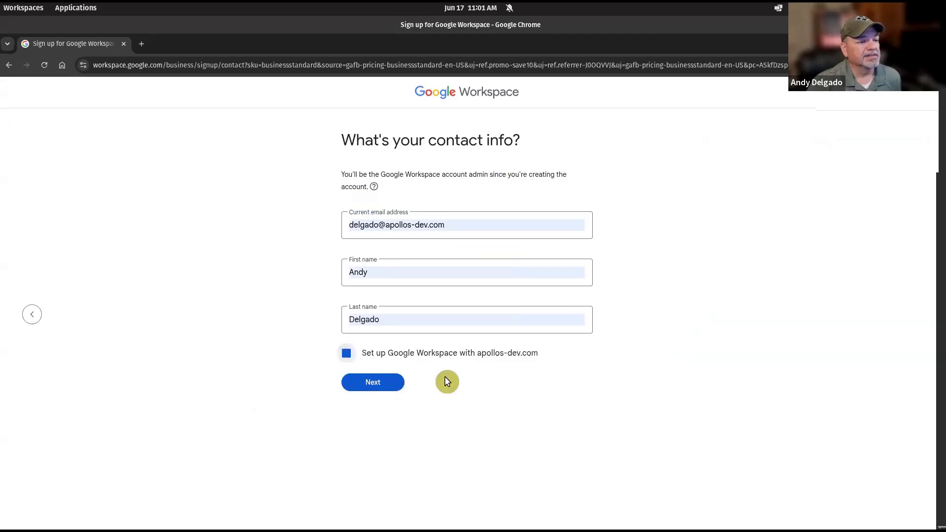
{"action": "left_click", "coordinate": [372, 384]}
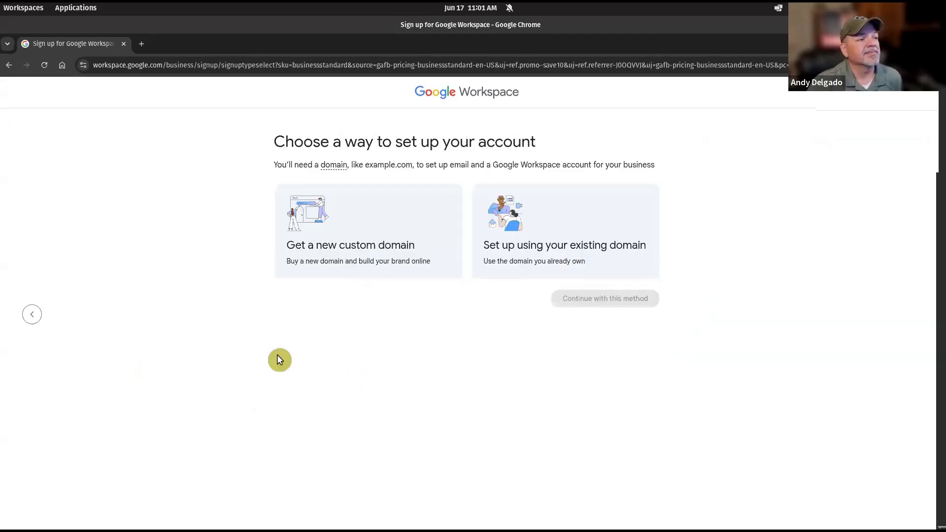
Choose the existing-domain setup, enter andytaughtmehow.com, and confirm it for the account
{"action": "left_click", "coordinate": [528, 223]}
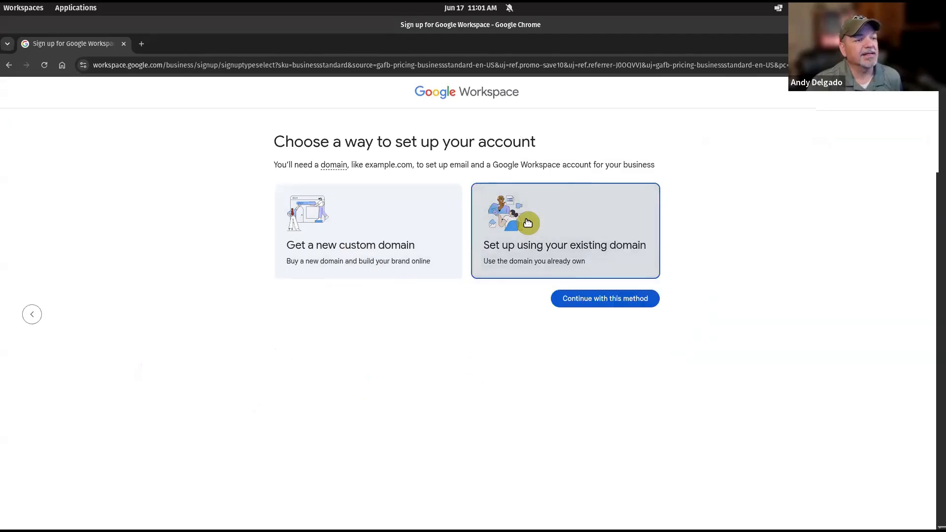
{"action": "left_click", "coordinate": [594, 302]}
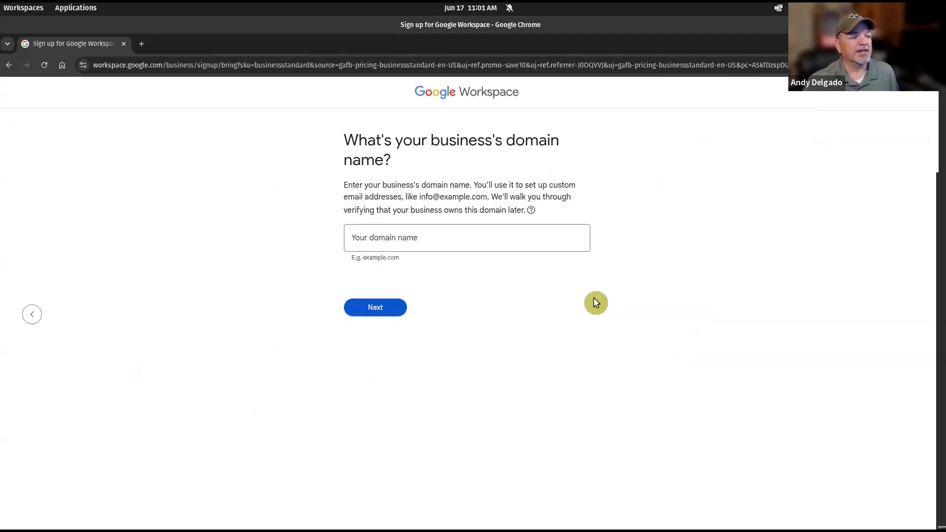
{"action": "left_click", "coordinate": [478, 234]}
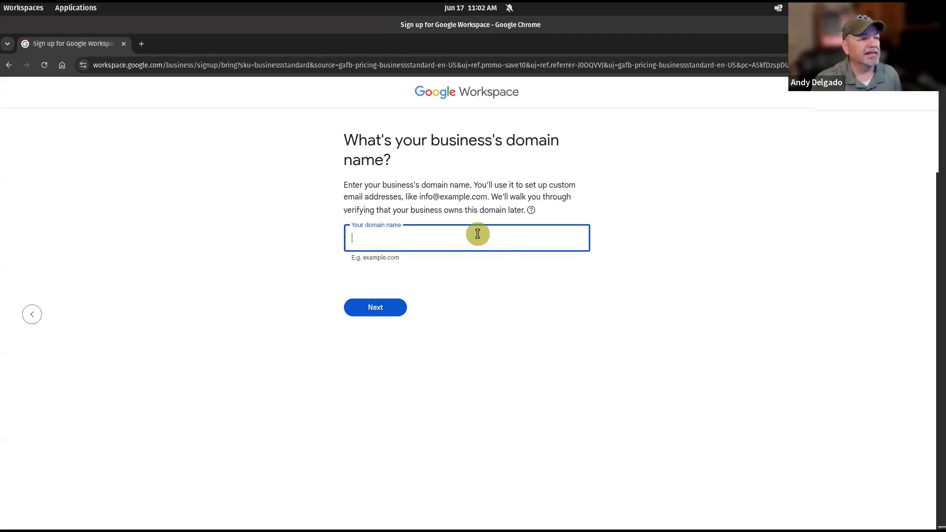
{"action": "type", "text": "andytau"}
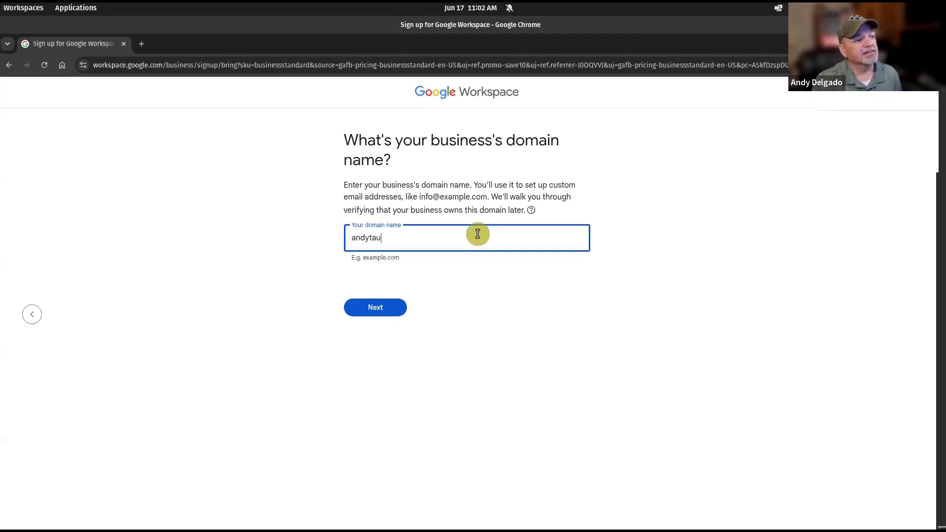
{"action": "type", "text": "ghtmehow.co"}
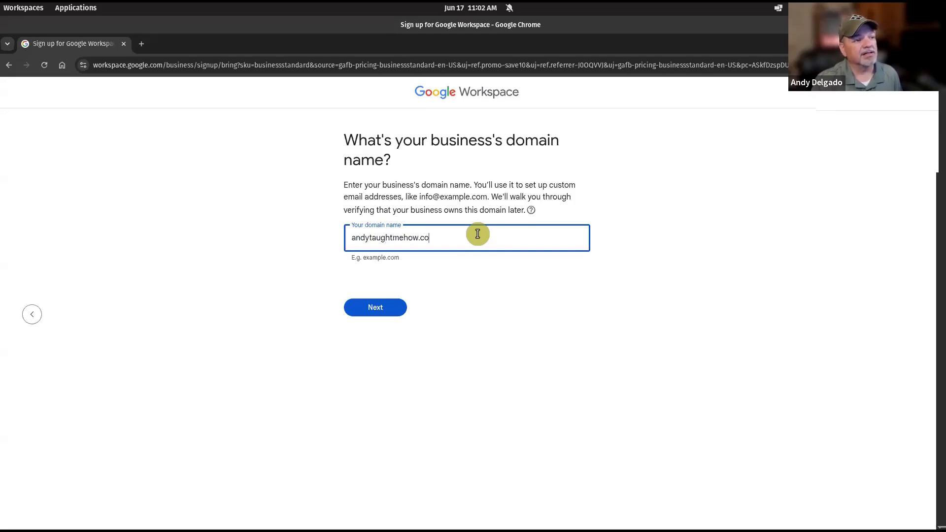
{"action": "type", "text": "m"}
{"action": "left_click", "coordinate": [376, 307]}
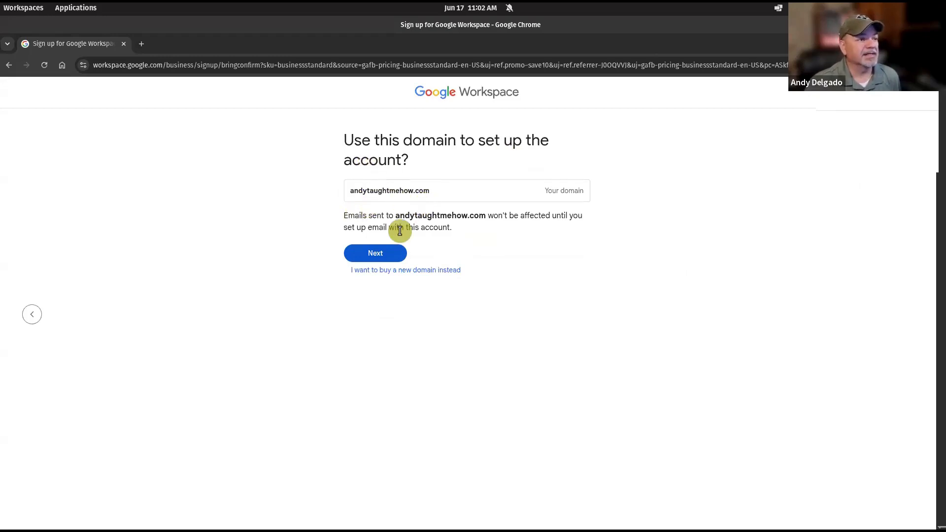
{"action": "left_click", "coordinate": [376, 255]}
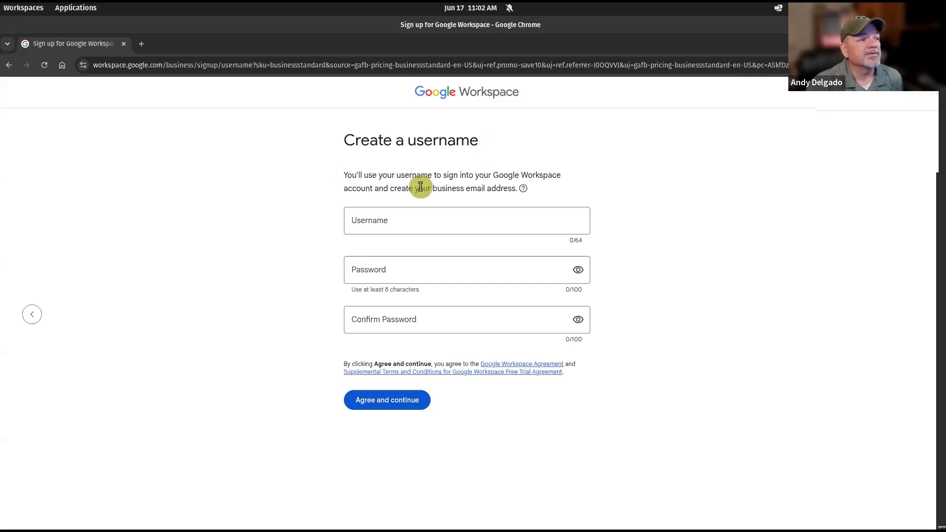
Enter the admin username, a password and its confirmation, and submit the form
{"action": "left_click", "coordinate": [414, 222]}
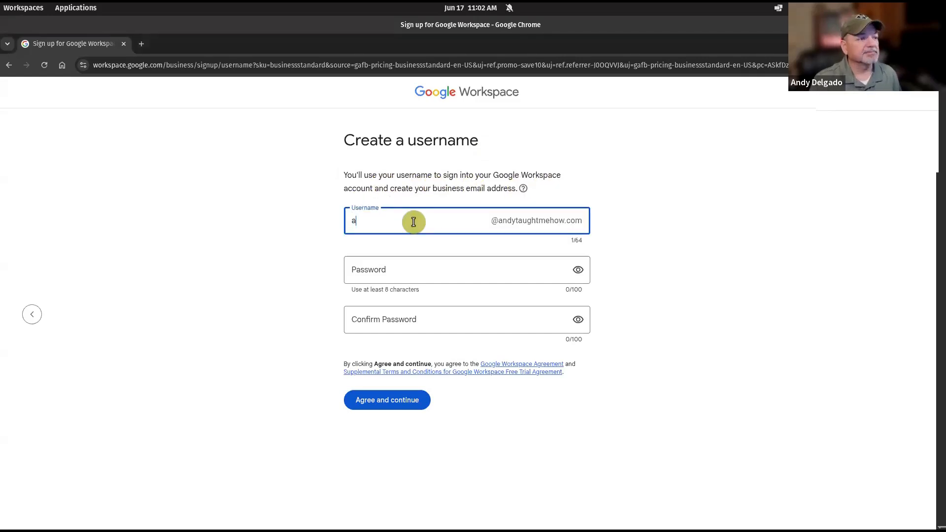
{"action": "left_click", "coordinate": [403, 270]}
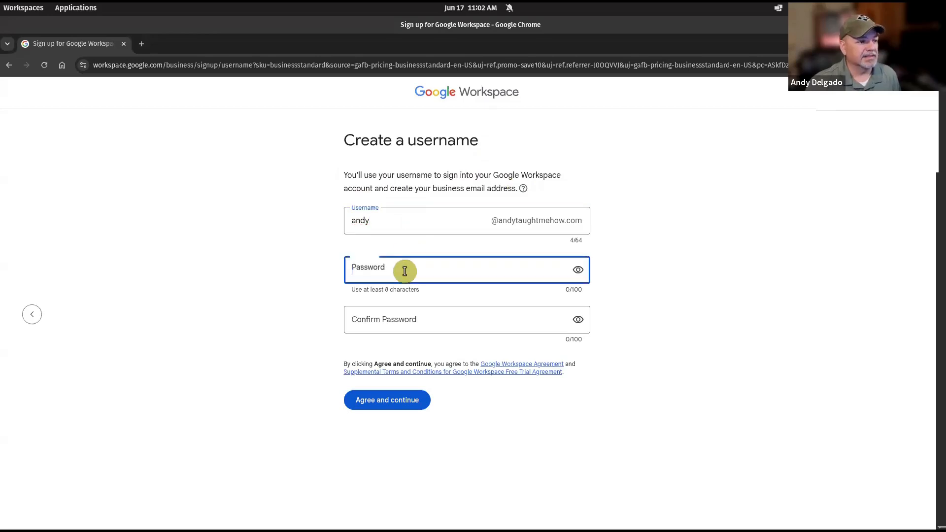
{"action": "type", "text": "*"}
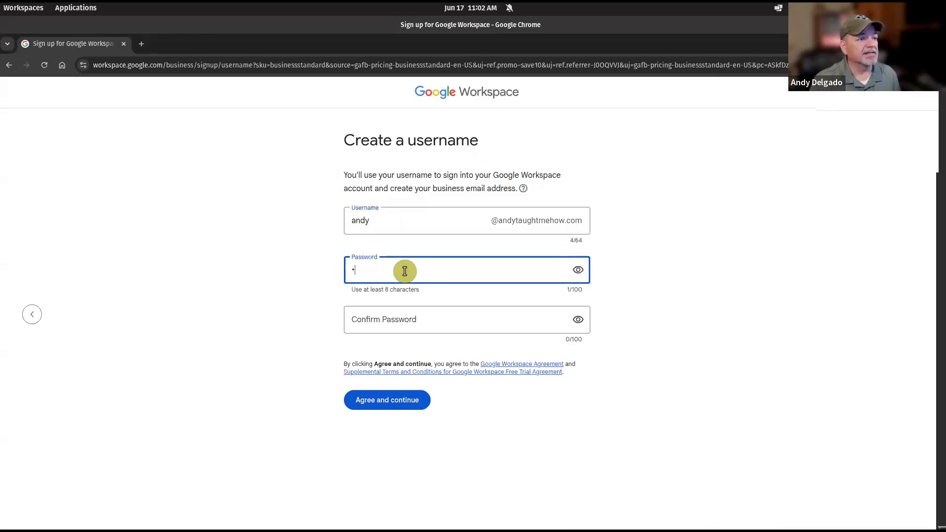
{"action": "type", "text": "*******"}
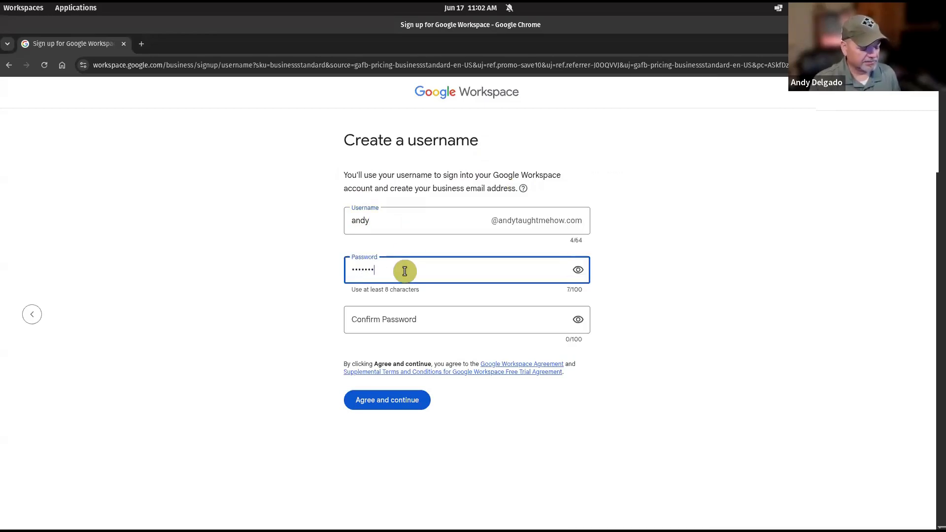
{"action": "type", "text": "**"}
{"action": "key", "text": "Tab"}
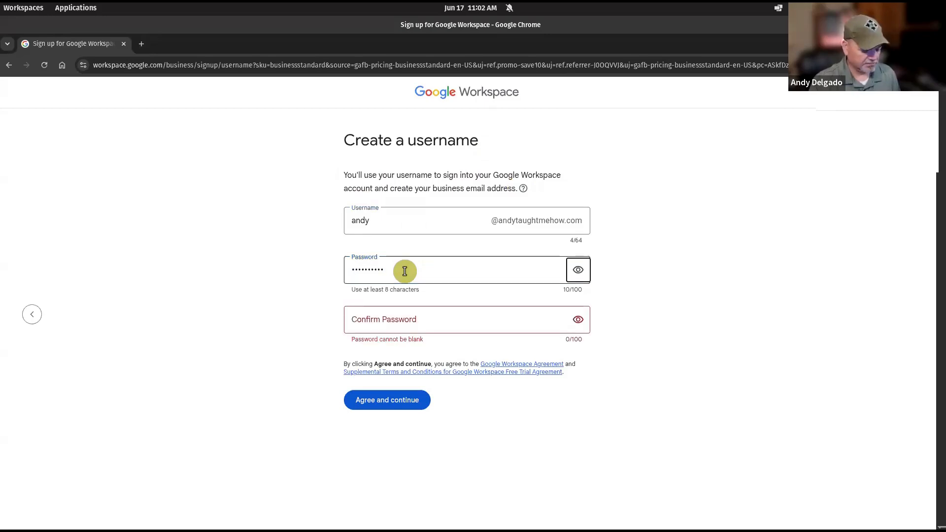
{"action": "key", "text": "Tab"}
{"action": "type", "text": "****"}
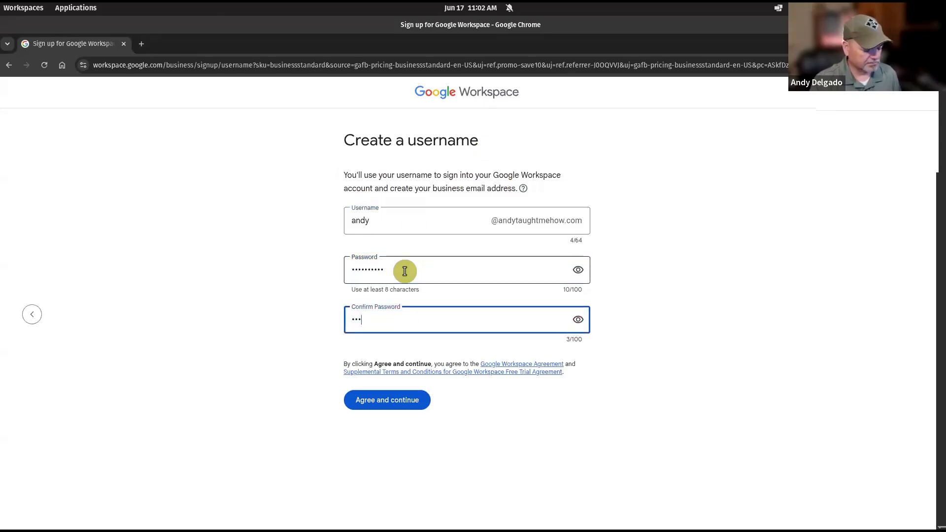
{"action": "type", "text": "******"}
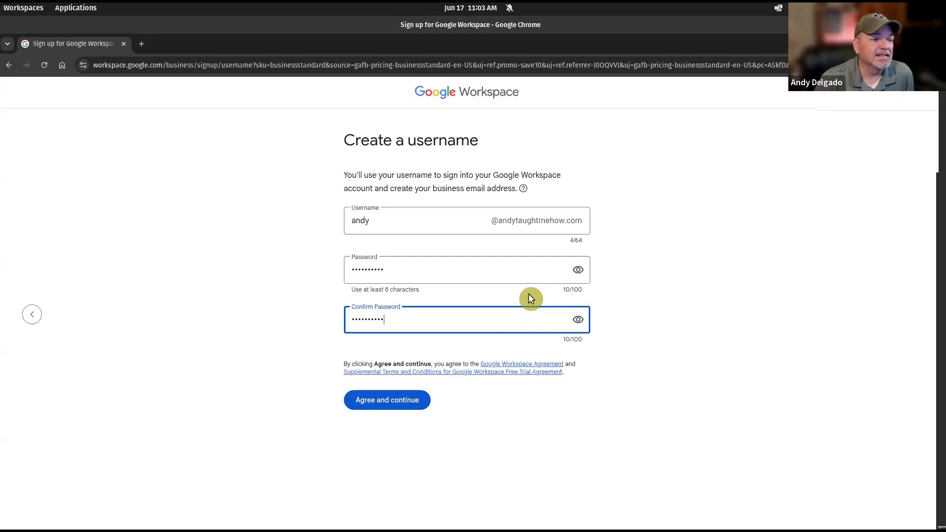
{"action": "left_click", "coordinate": [383, 403]}
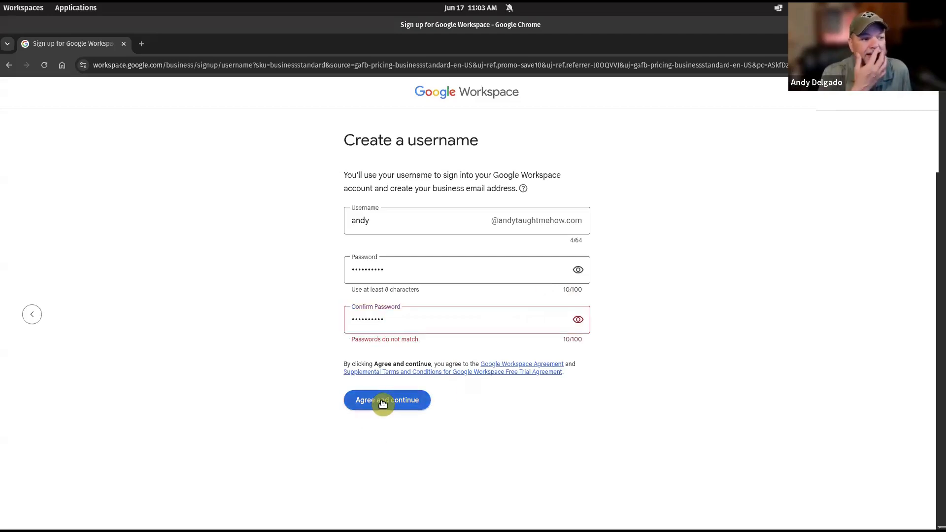
Retype matching password and confirmation, then agree and create the account
{"action": "left_click", "coordinate": [469, 267]}
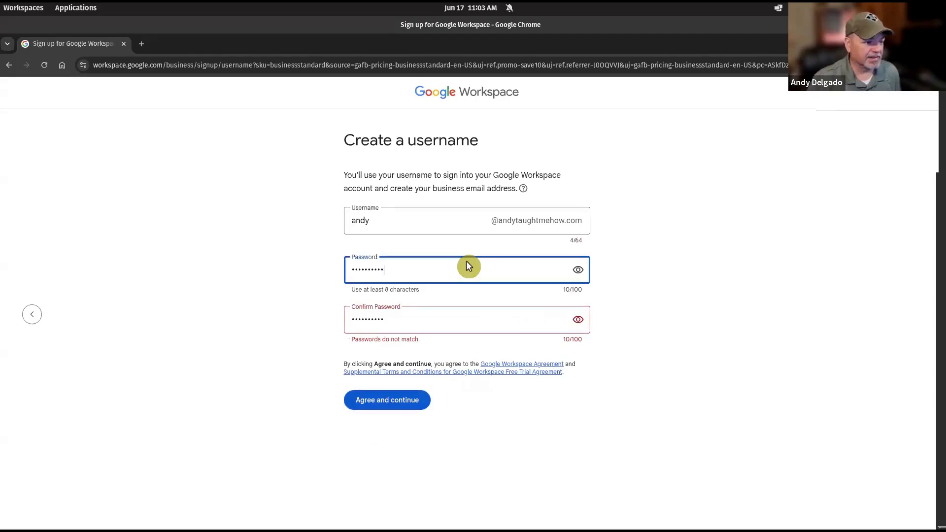
{"action": "type", "text": "••••••••"}
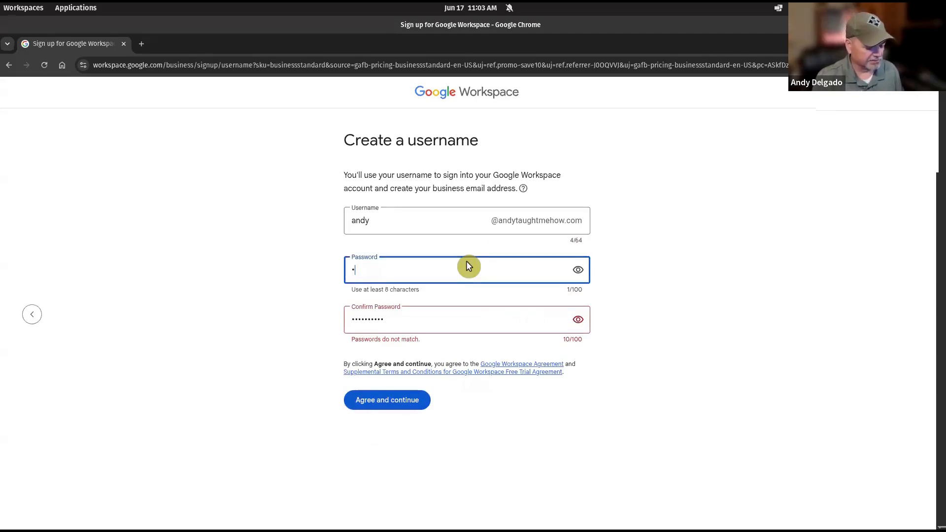
{"action": "type", "text": "••"}
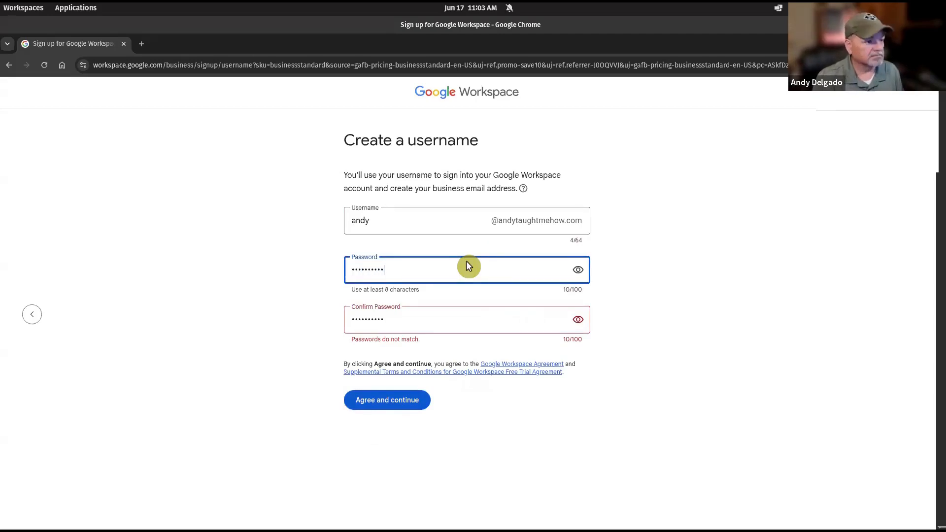
{"action": "key", "text": "Tab"}
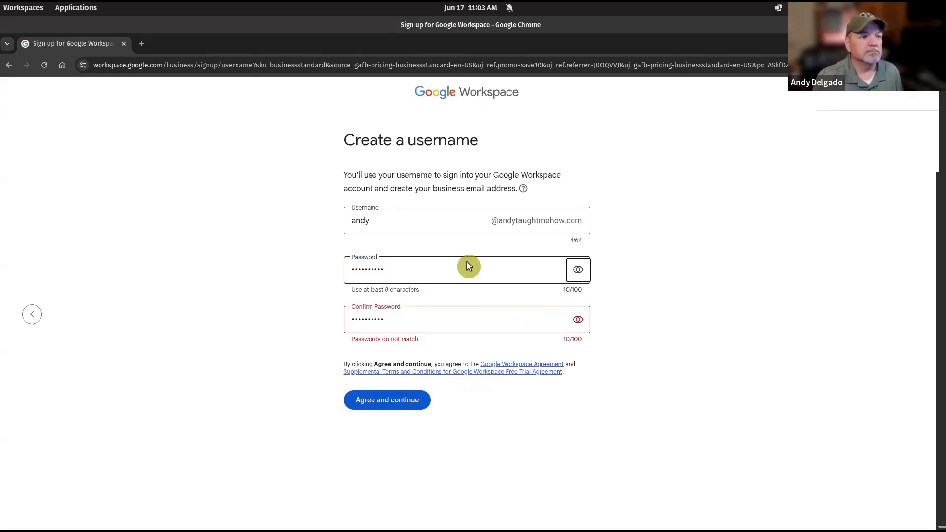
{"action": "key", "text": "Tab"}
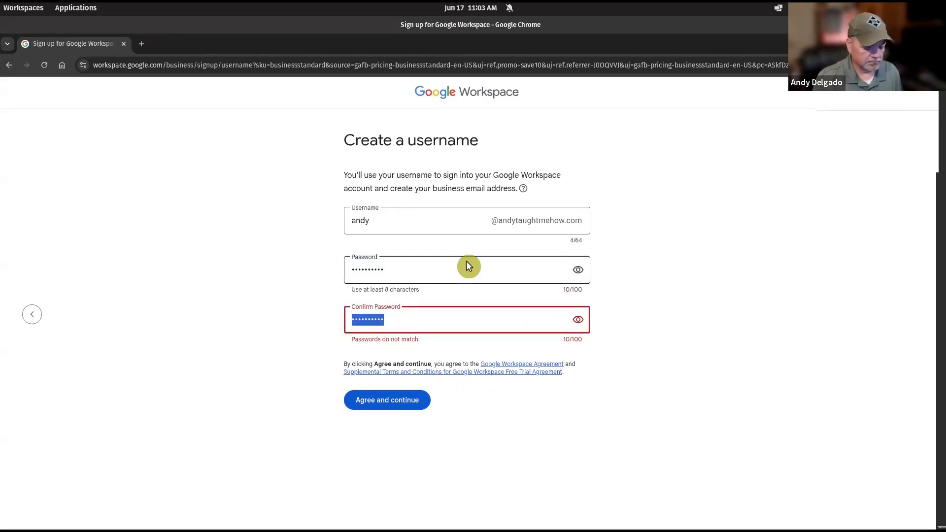
{"action": "type", "text": "•"}
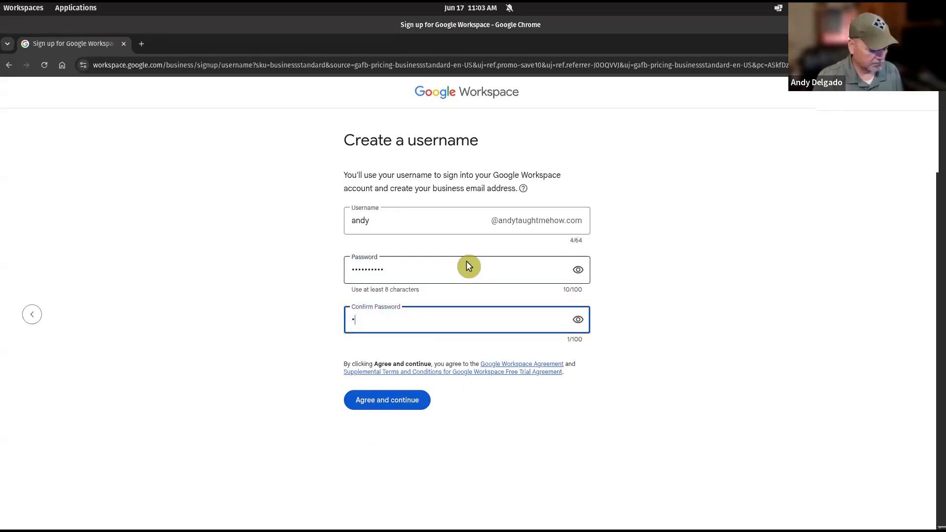
{"action": "type", "text": "••••••••"}
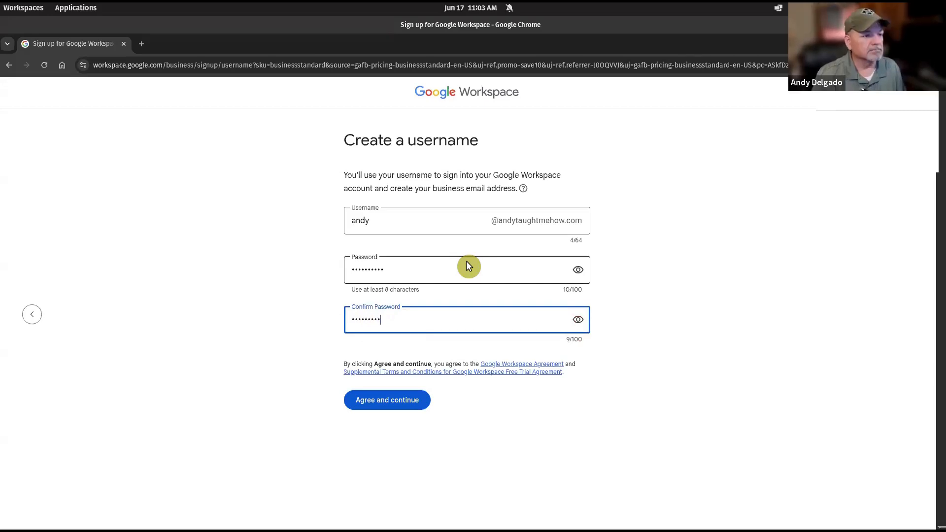
{"action": "type", "text": "•"}
{"action": "left_click", "coordinate": [393, 401]}
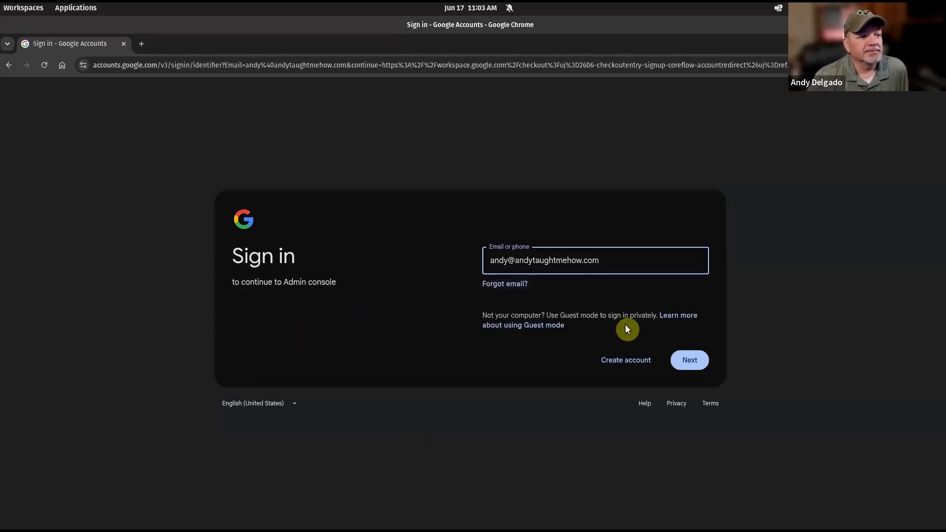
Continue sign-in with the new address and verify the phone with the texted code
{"action": "left_click", "coordinate": [695, 361]}
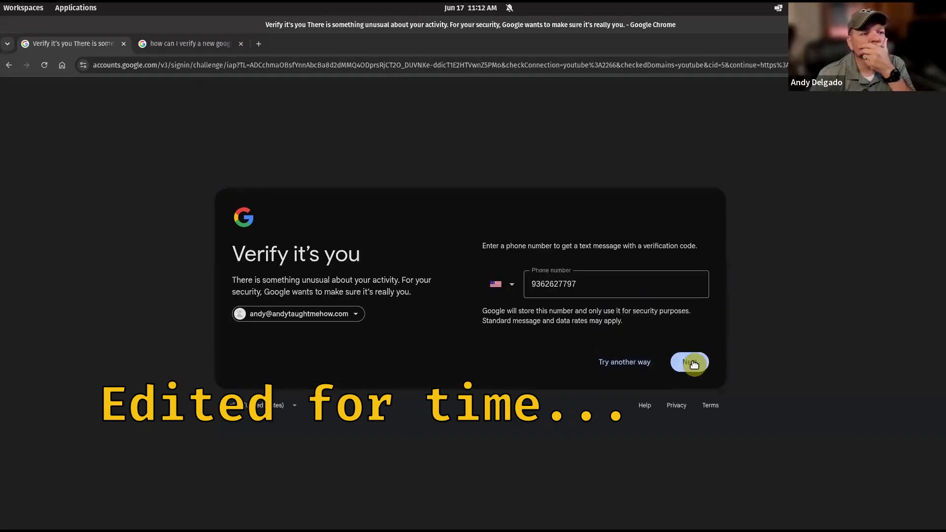
{"action": "left_click", "coordinate": [693, 364]}
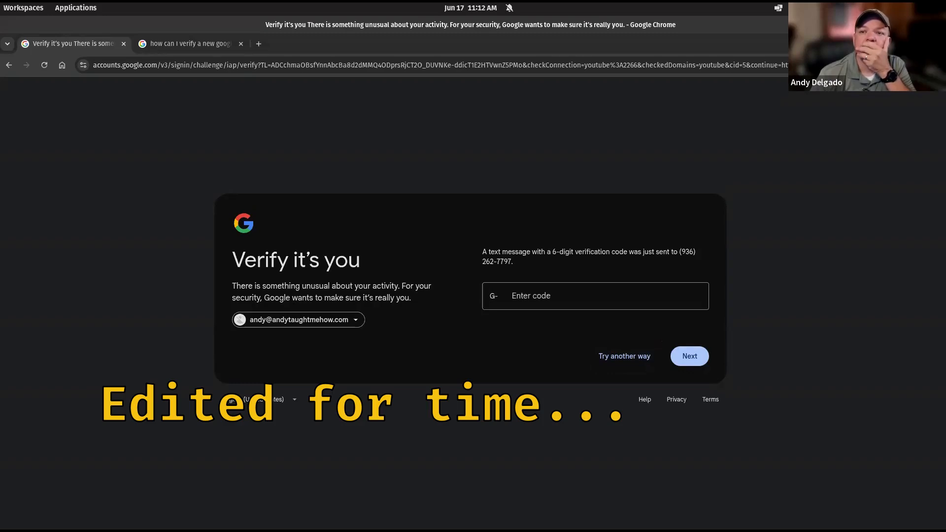
{"action": "left_click", "coordinate": [577, 298]}
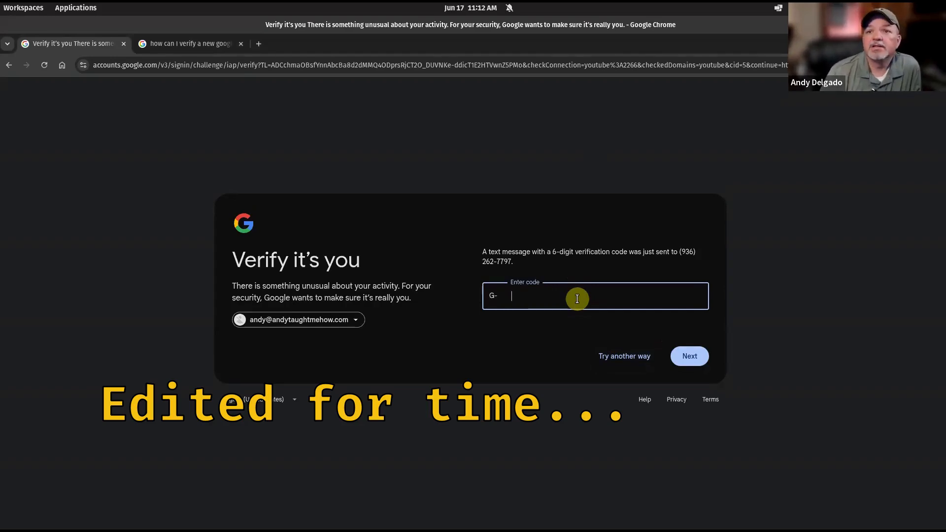
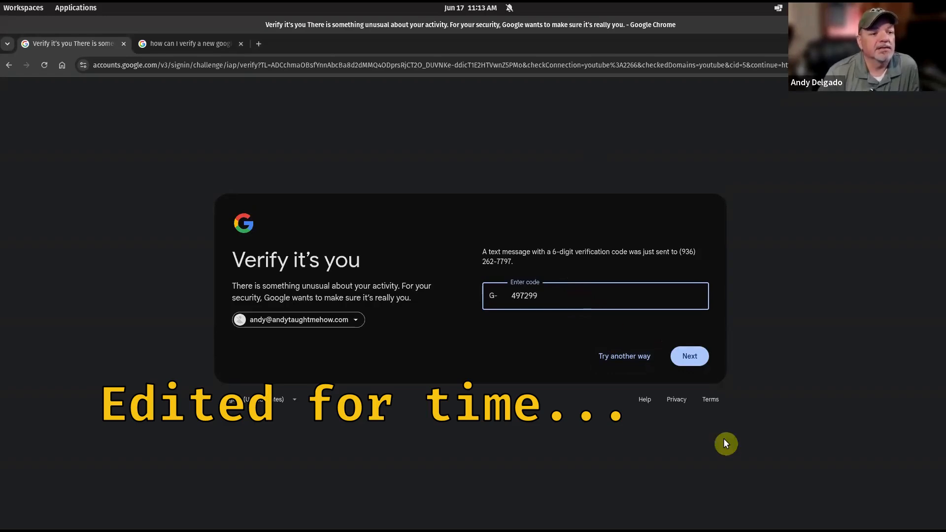
{"action": "left_click", "coordinate": [690, 358]}
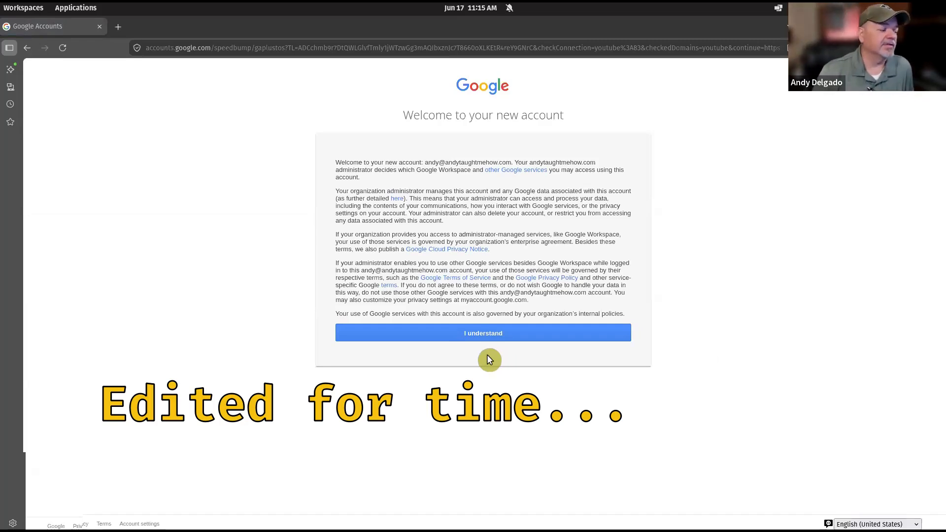
Accept the new account terms and choose Try at no cost for 14 days
{"action": "left_click", "coordinate": [487, 332]}
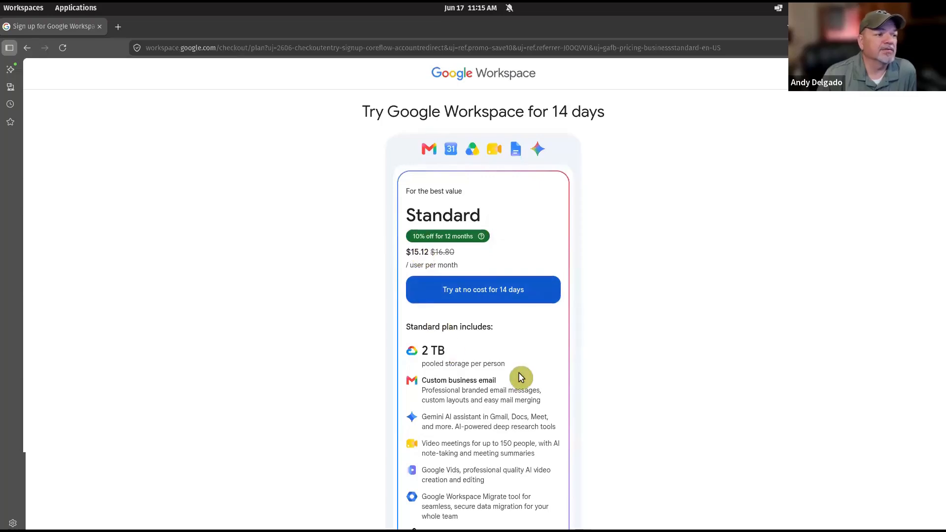
{"action": "scroll", "coordinate": [521, 377], "scroll_direction": "down", "scroll_amount": 2}
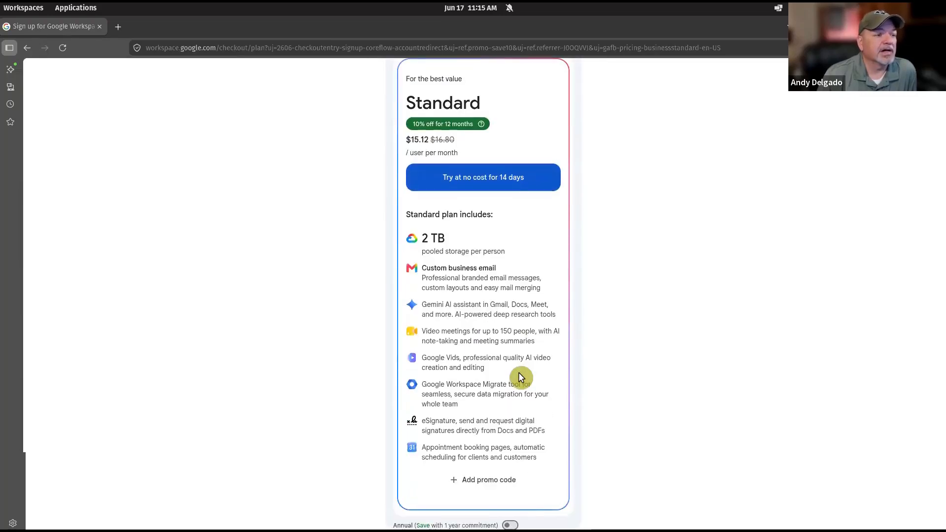
{"action": "scroll", "coordinate": [521, 378], "scroll_direction": "up", "scroll_amount": 2}
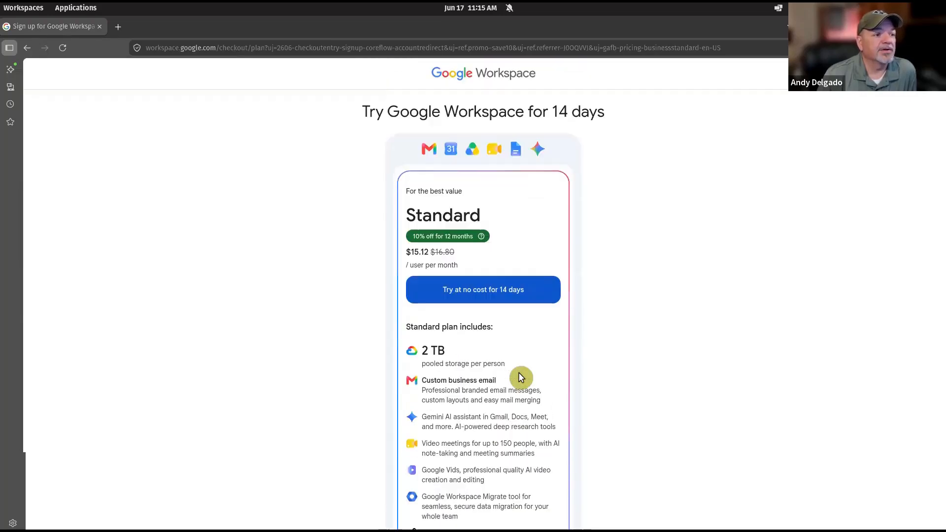
{"action": "left_click", "coordinate": [490, 292]}
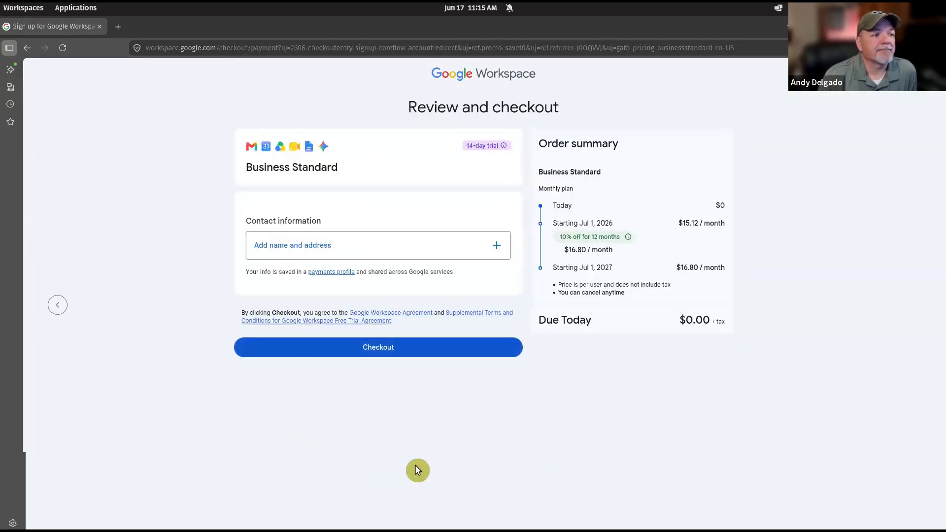
Enter the organization's legal name, street address, city, state and zip code, then save
{"action": "left_click", "coordinate": [339, 246]}
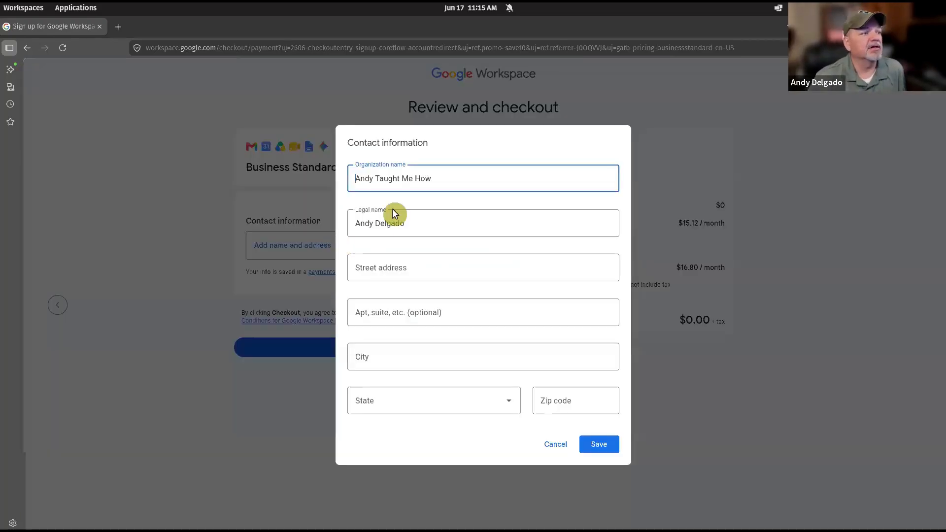
{"action": "left_click", "coordinate": [370, 224]}
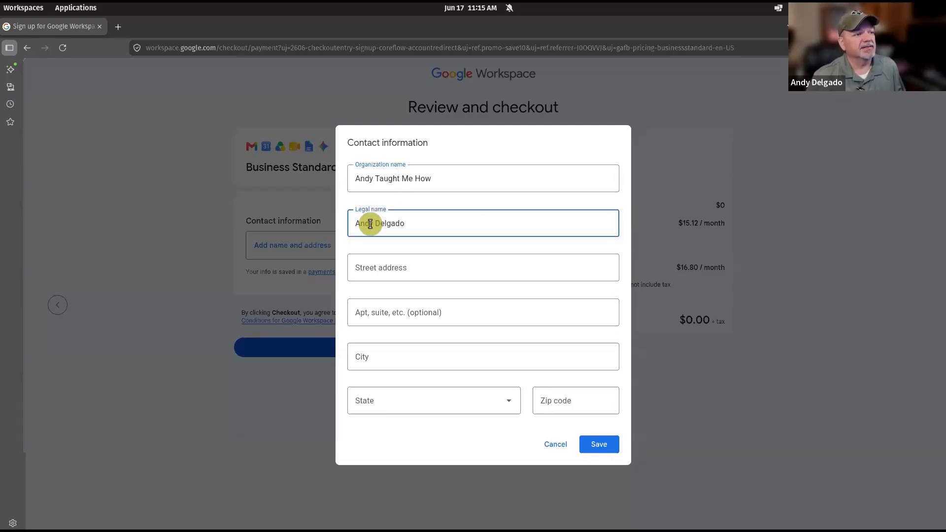
{"action": "type", "text": "••"}
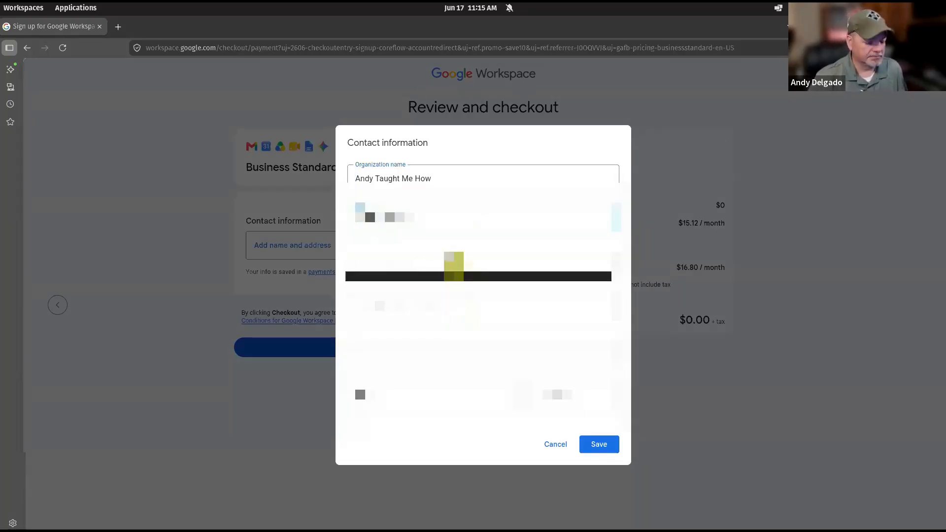
{"action": "left_click", "coordinate": [451, 266]}
{"action": "type", "text": "••"}
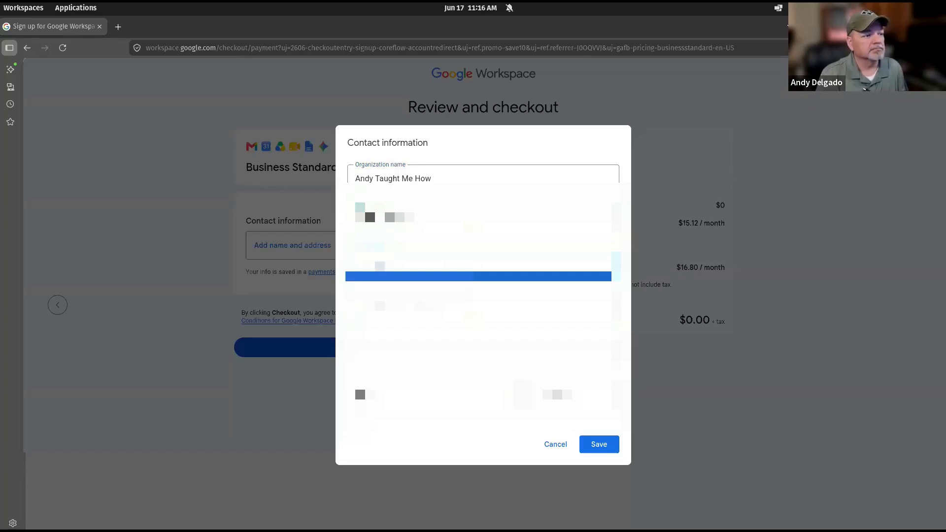
{"action": "type", "text": "••"}
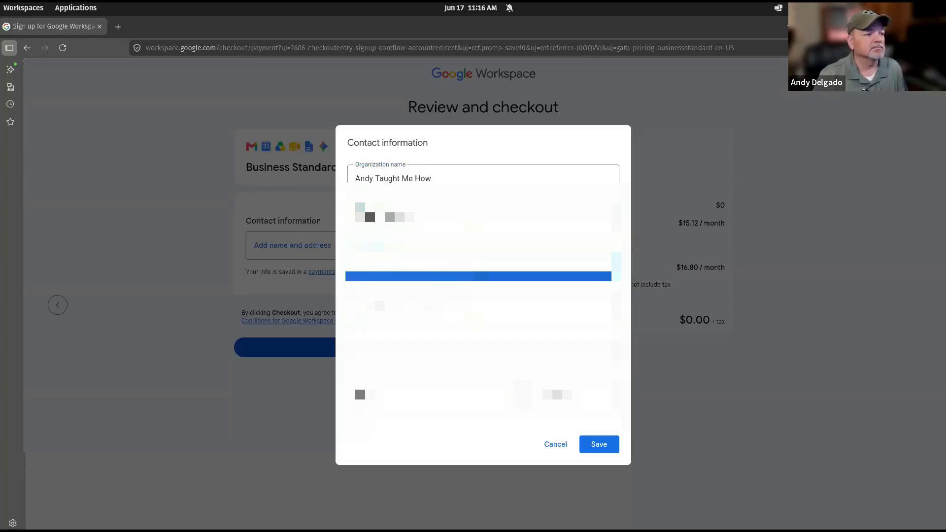
{"action": "left_click", "coordinate": [410, 353]}
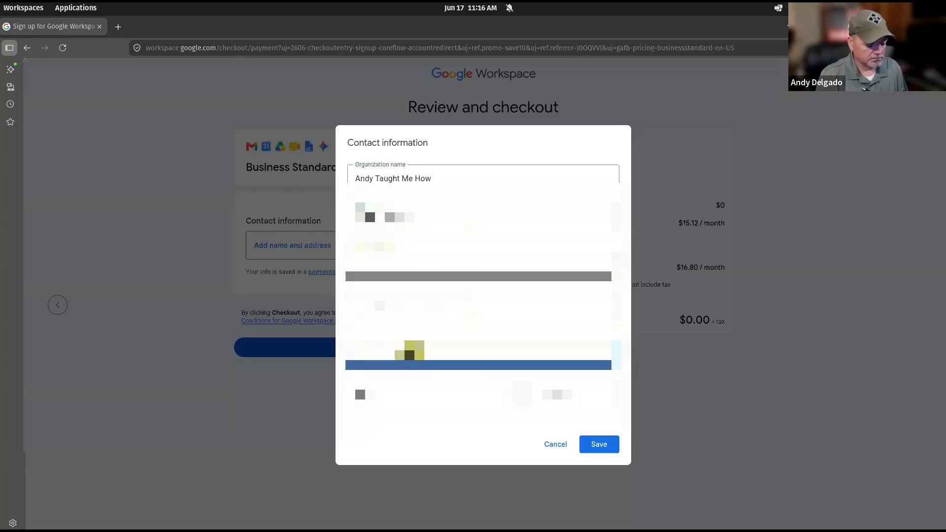
{"action": "type", "text": "•••••"}
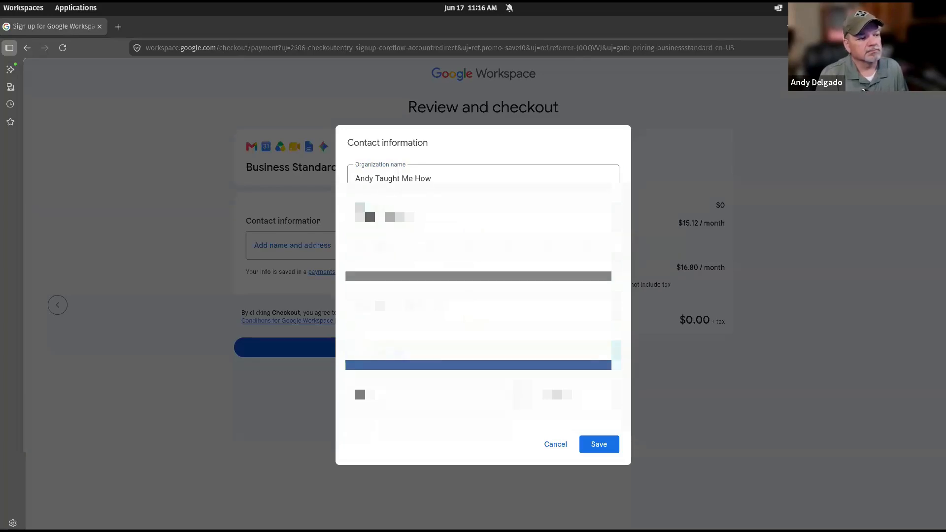
{"action": "key", "text": "Tab"}
{"action": "type", "text": "•••••"}
{"action": "key", "text": "Tab"}
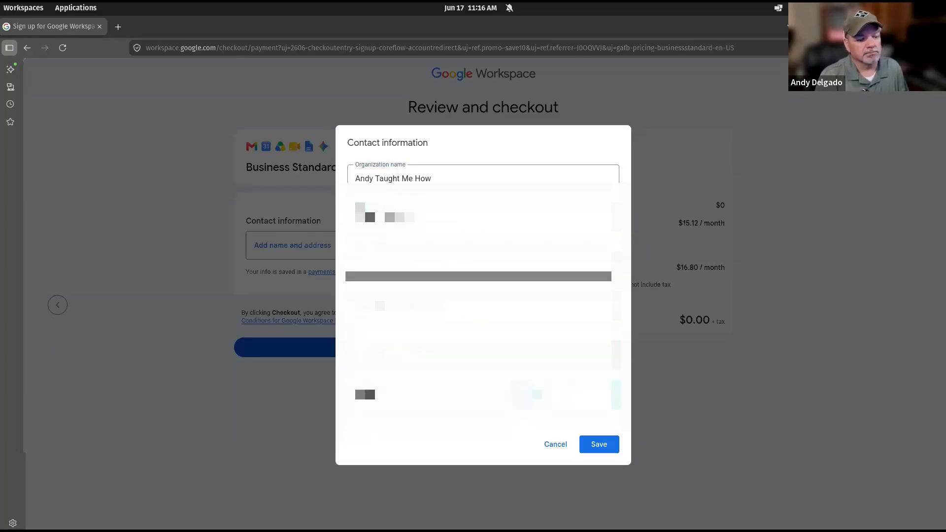
{"action": "type", "text": "•••••"}
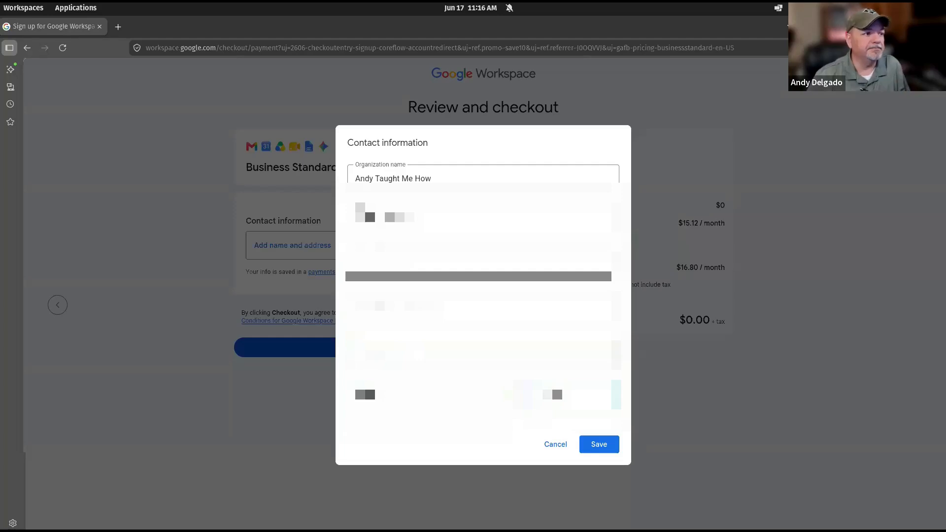
{"action": "left_click", "coordinate": [606, 446]}
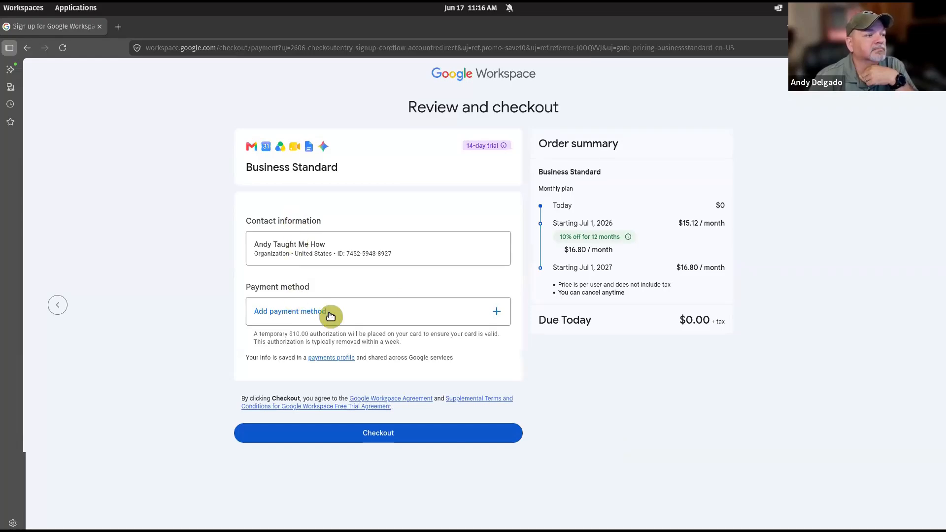
Add a credit card with its number, expiry date and security code, then save it
{"action": "left_click", "coordinate": [452, 318]}
{"action": "left_click", "coordinate": [355, 290]}
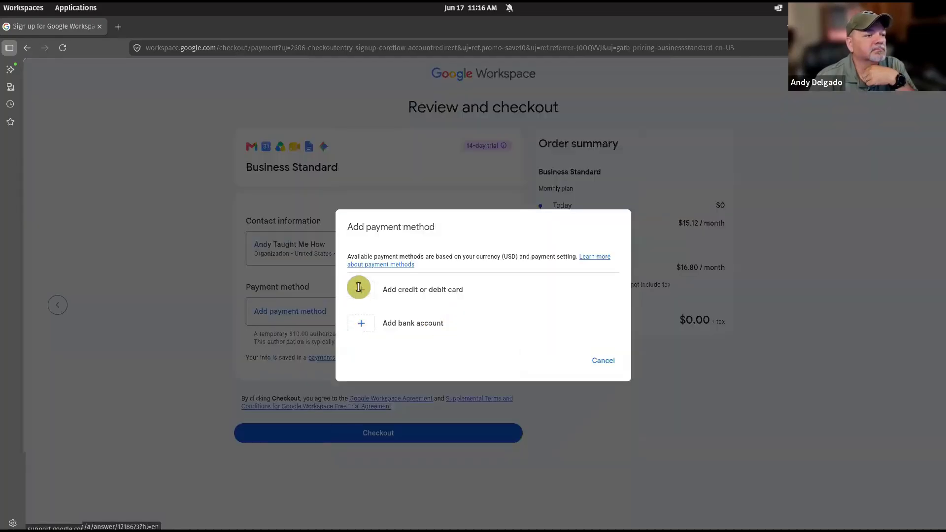
{"action": "left_click", "coordinate": [438, 230]}
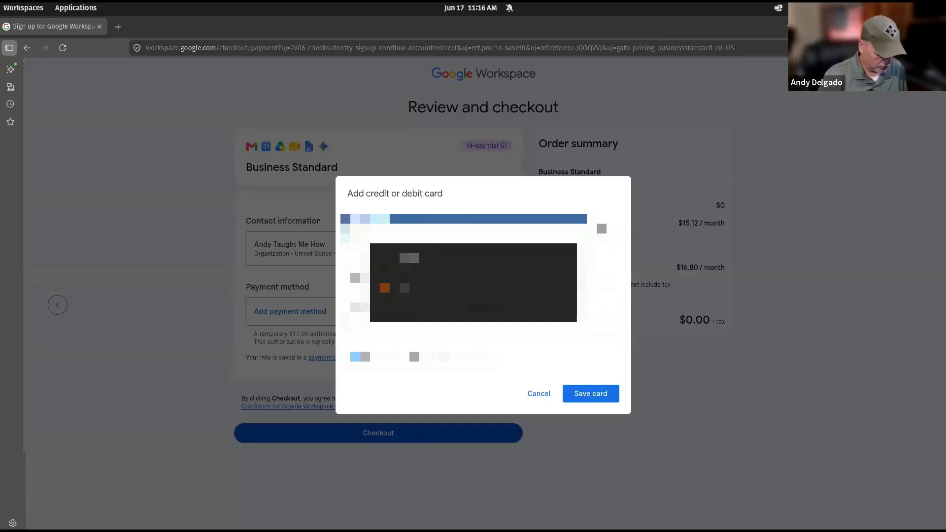
{"action": "key", "text": "Escape"}
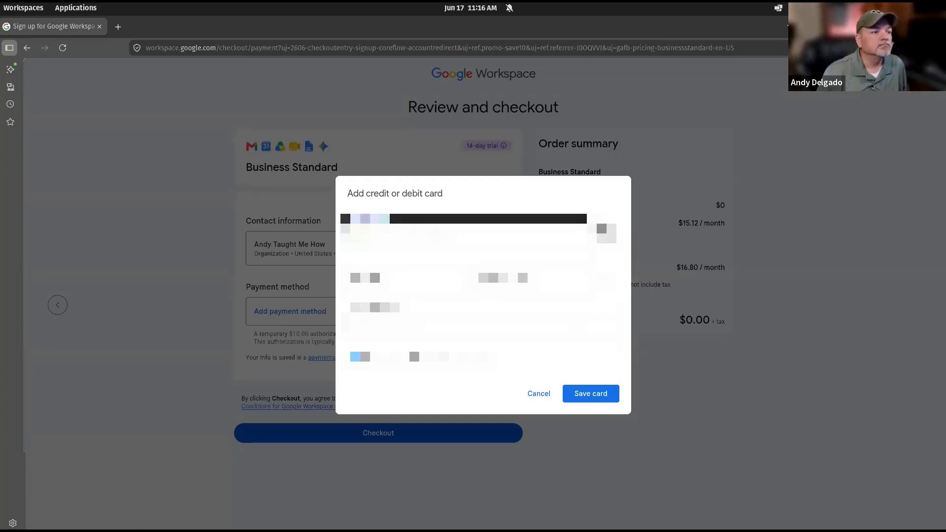
{"action": "left_click", "coordinate": [410, 274]}
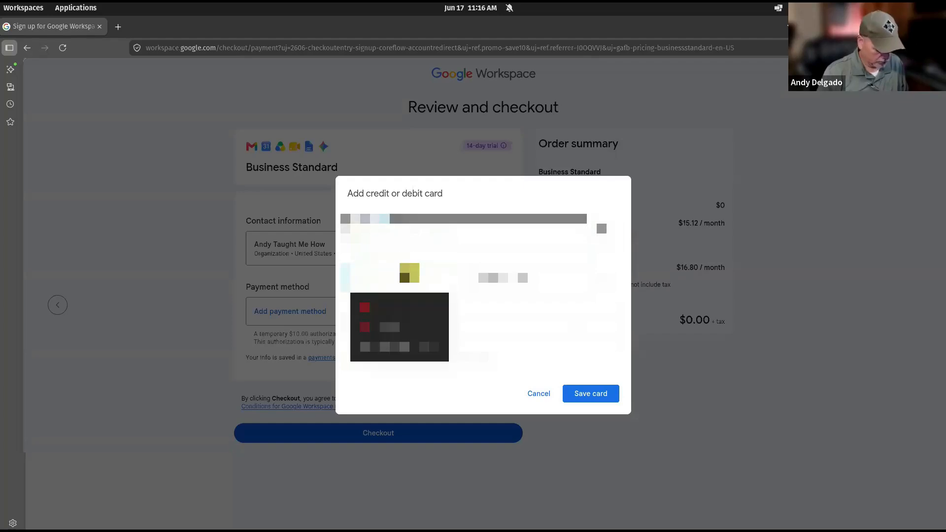
{"action": "type", "text": "••"}
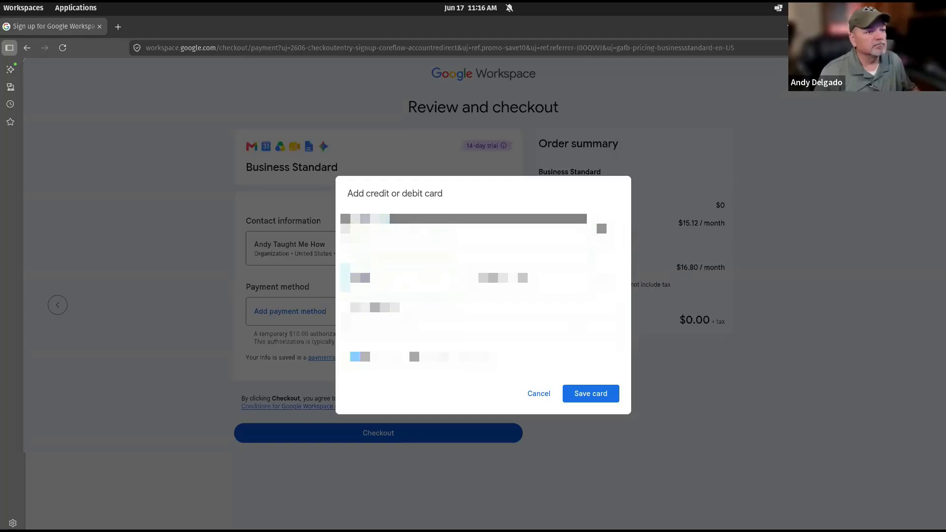
{"action": "key", "text": "Tab"}
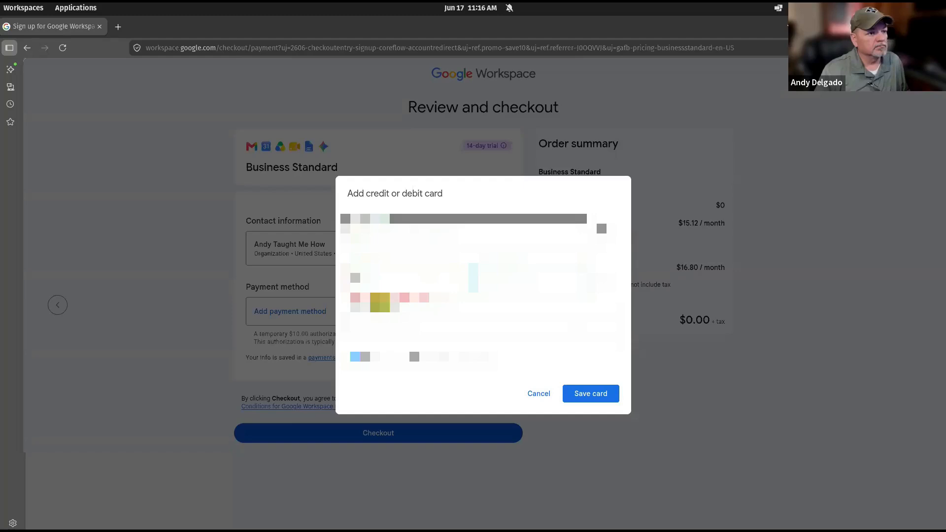
{"action": "left_click", "coordinate": [398, 283]}
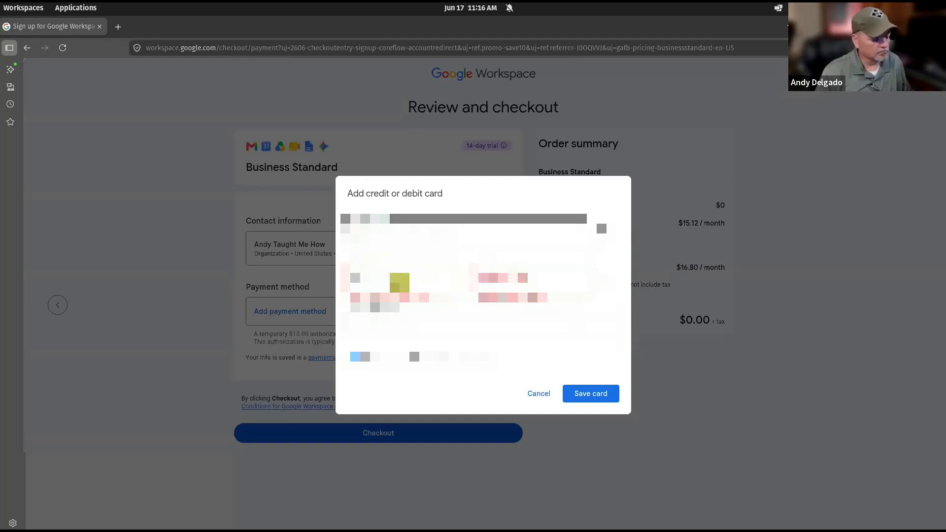
{"action": "type", "text": "••"}
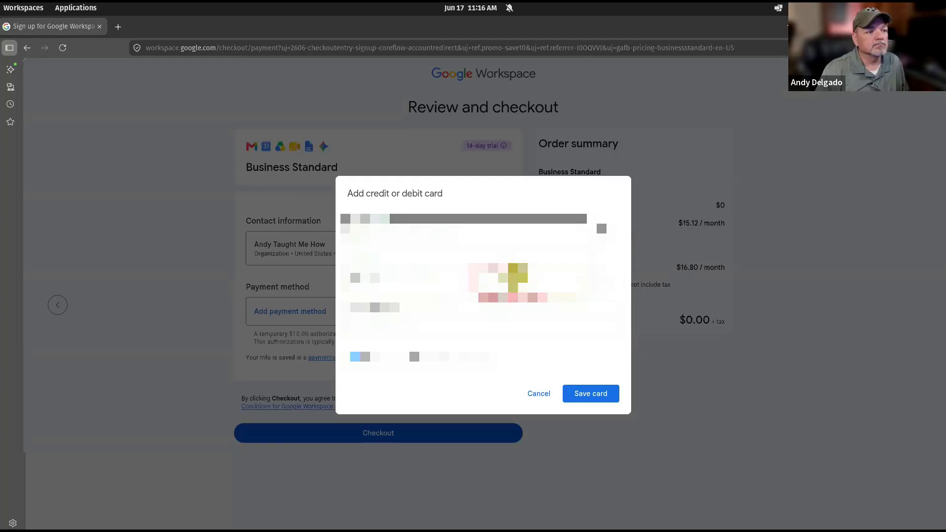
{"action": "type", "text": "•••"}
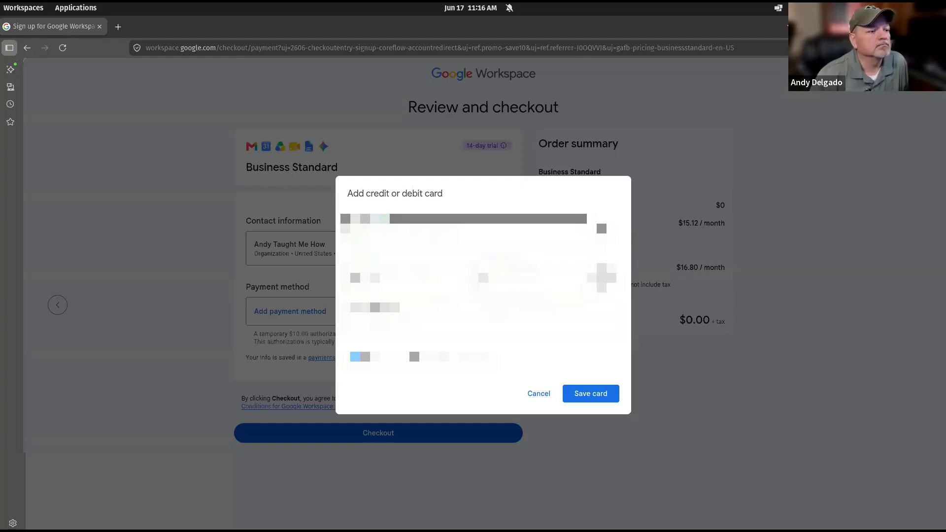
{"action": "left_click", "coordinate": [589, 393]}
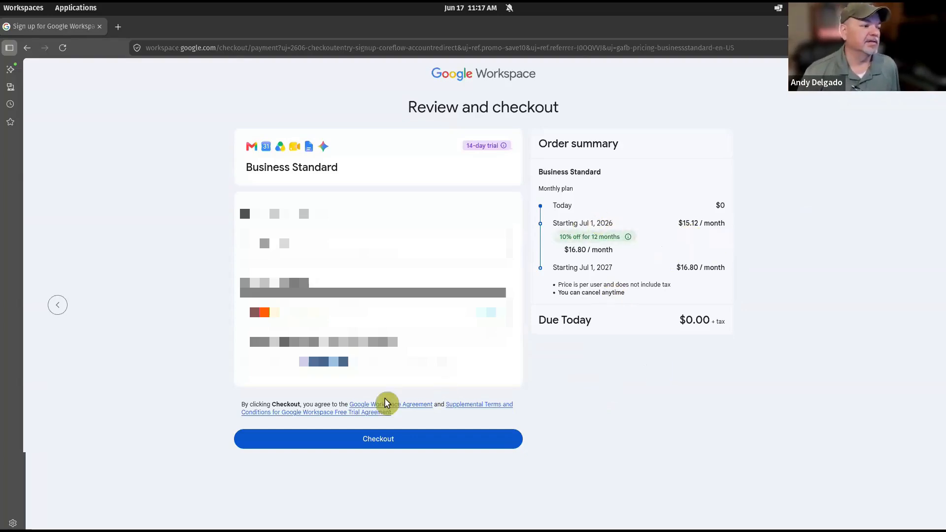
Check out the Business Standard trial and skip adding users for now
{"action": "left_click", "coordinate": [384, 438]}
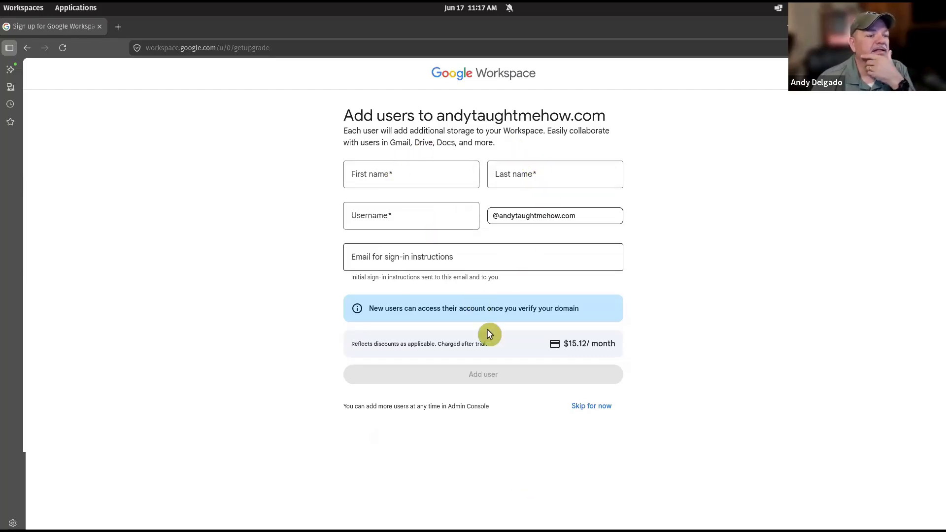
{"action": "left_click", "coordinate": [597, 409]}
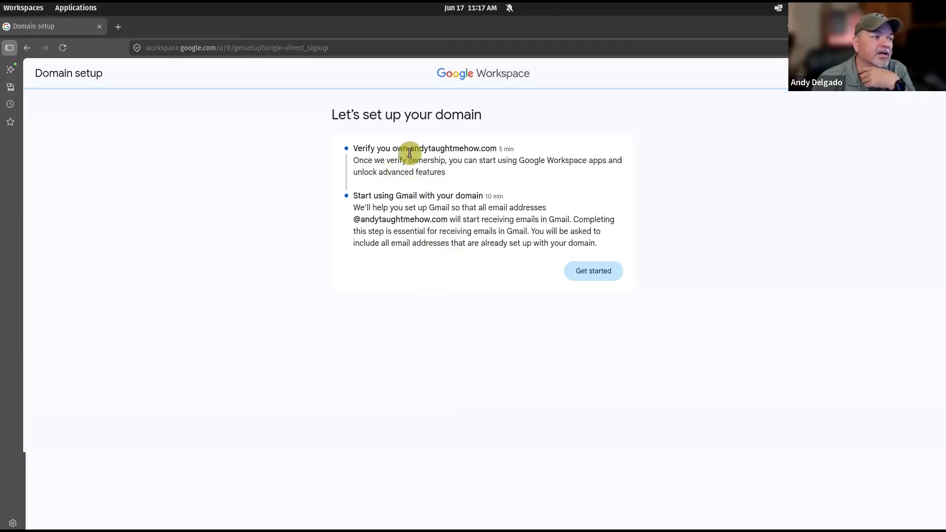
Start setting up andytaughtmehow.com with Namecheap as the domain host to reveal the TXT verification code
{"action": "left_click", "coordinate": [594, 272]}
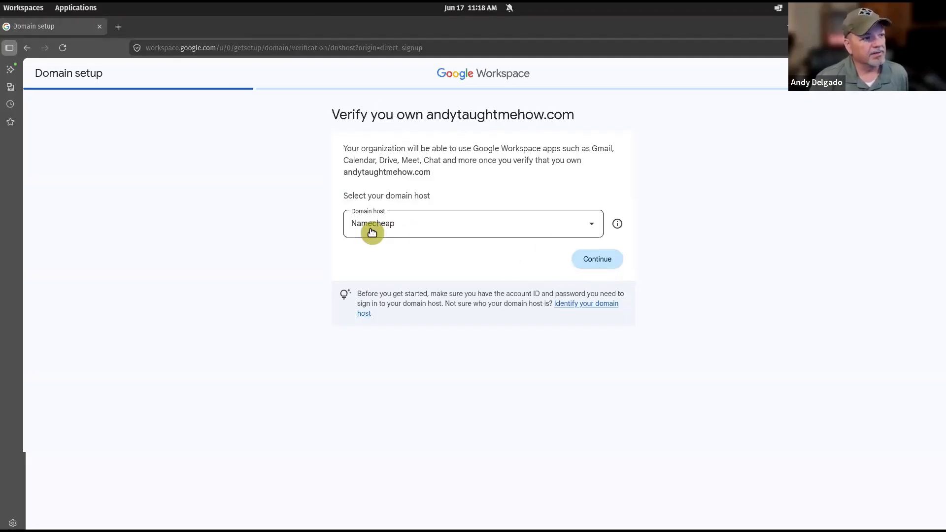
{"action": "left_click", "coordinate": [601, 263]}
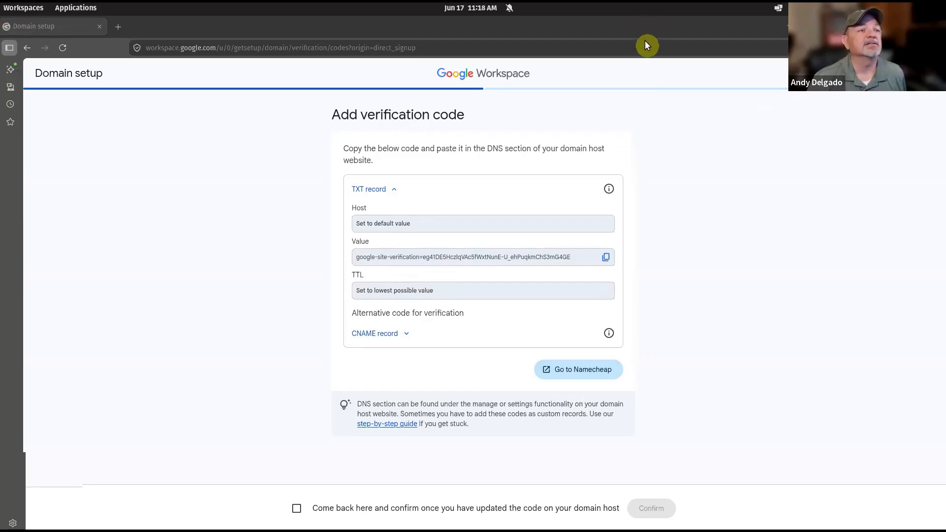
Tile the Domain setup window on the left half and the Namecheap window on the right
{"action": "left_click_drag", "start_coordinate": [644, 40], "coordinate": [638, 98]}
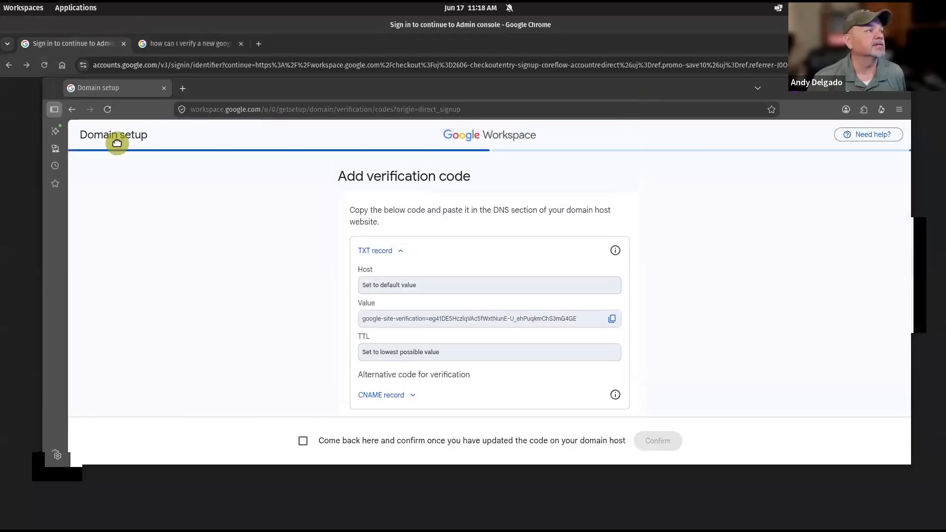
{"action": "left_click_drag", "start_coordinate": [117, 143], "coordinate": [10, 175]}
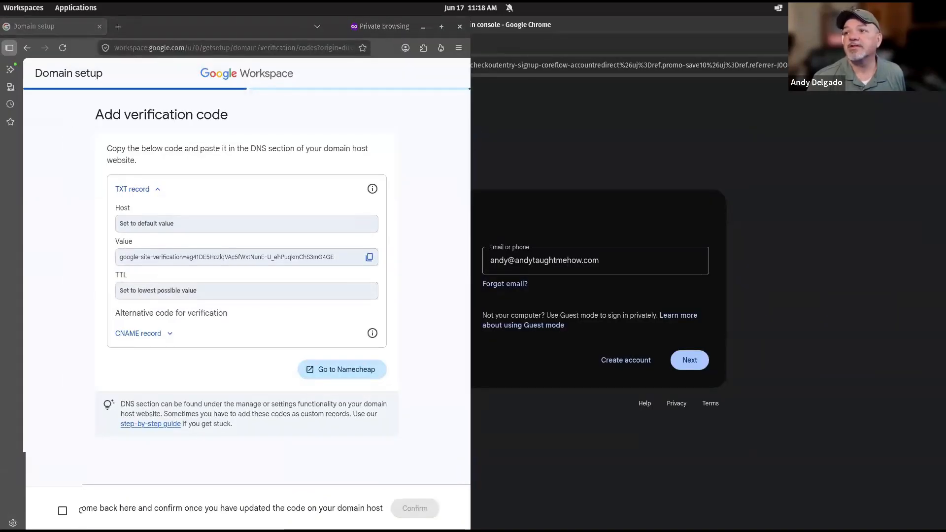
{"action": "left_click_drag", "start_coordinate": [870, 148], "coordinate": [939, 228]}
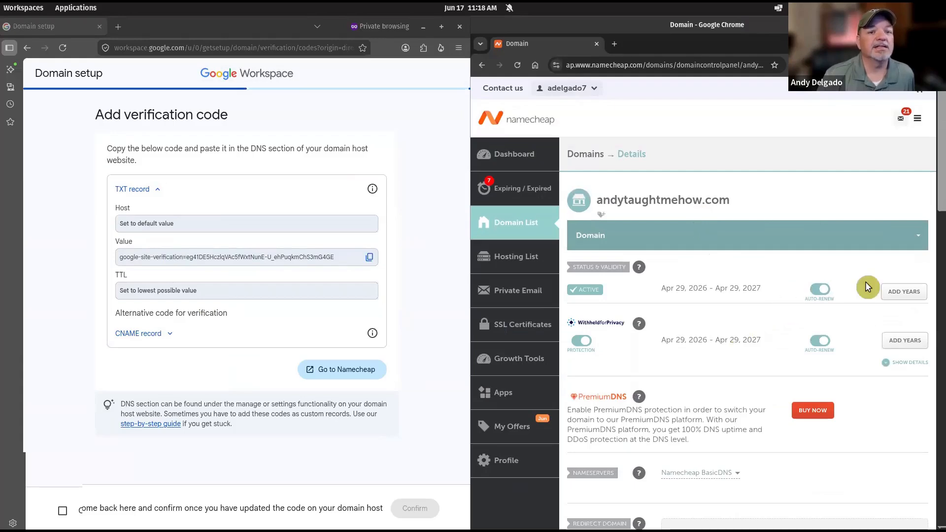
In Namecheap Advanced DNS, add a new TXT record with host @
{"action": "left_click", "coordinate": [919, 239]}
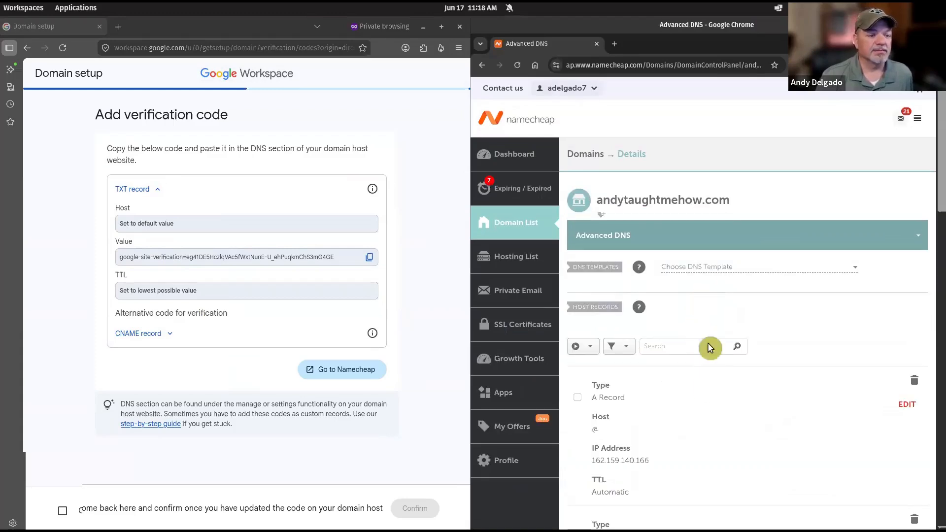
{"action": "left_click_drag", "start_coordinate": [752, 29], "coordinate": [584, 94]}
{"action": "scroll", "coordinate": [636, 271], "scroll_direction": "down", "scroll_amount": 3}
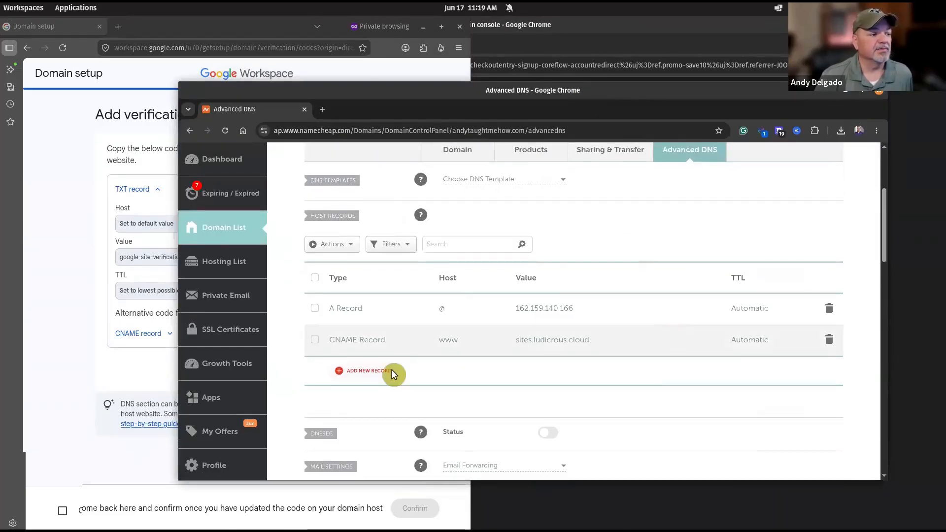
{"action": "left_click", "coordinate": [375, 372]}
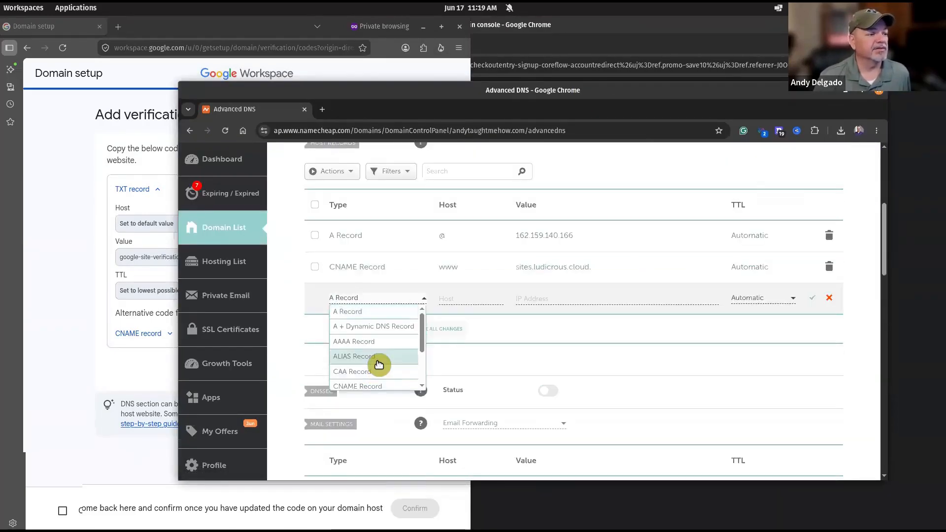
{"action": "scroll", "coordinate": [374, 372], "scroll_direction": "down", "scroll_amount": 2}
{"action": "left_click", "coordinate": [364, 370]}
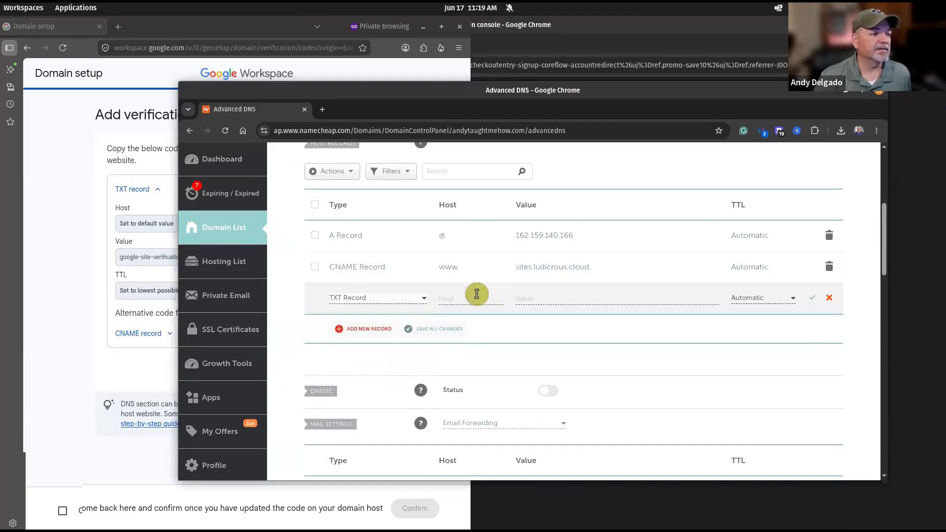
{"action": "left_click", "coordinate": [474, 296]}
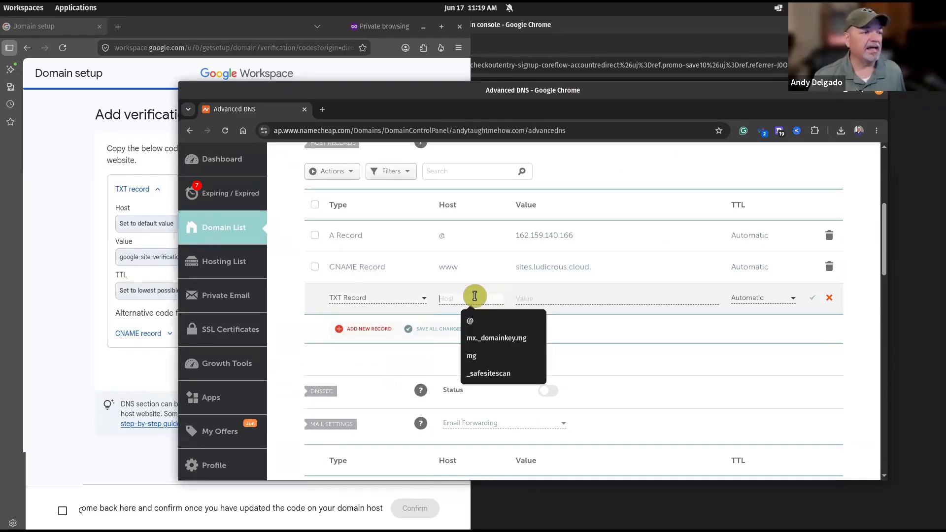
{"action": "left_click", "coordinate": [470, 320]}
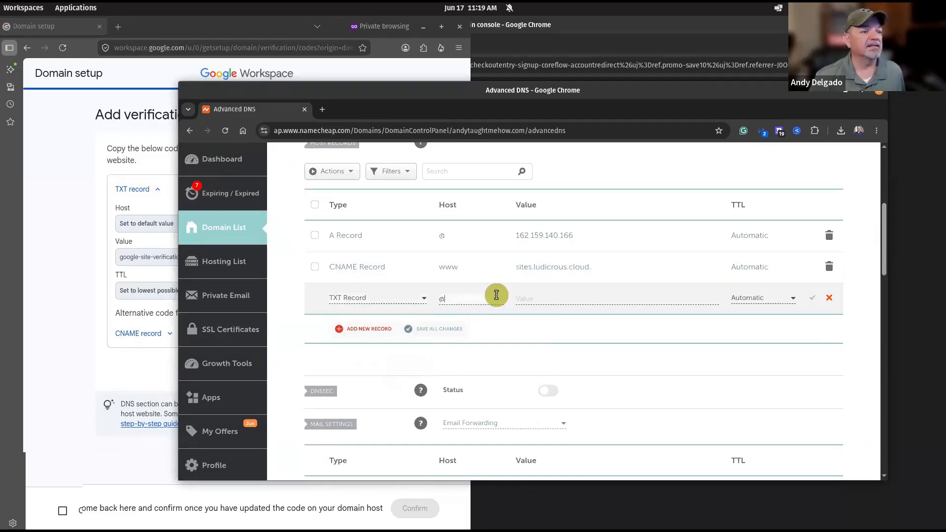
Paste Google's verification code as the TXT value, set TTL to 1 min, and save
{"action": "left_click", "coordinate": [119, 80]}
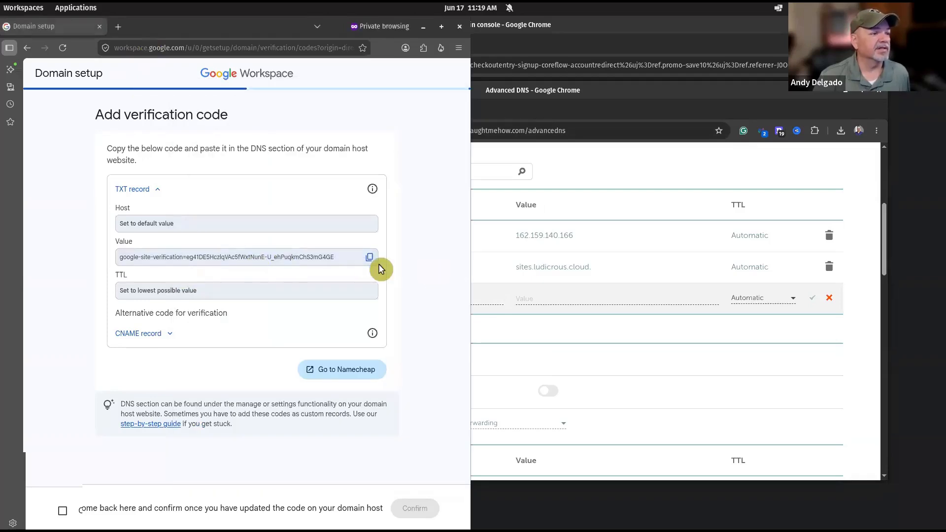
{"action": "left_click", "coordinate": [368, 260]}
{"action": "left_click", "coordinate": [576, 297]}
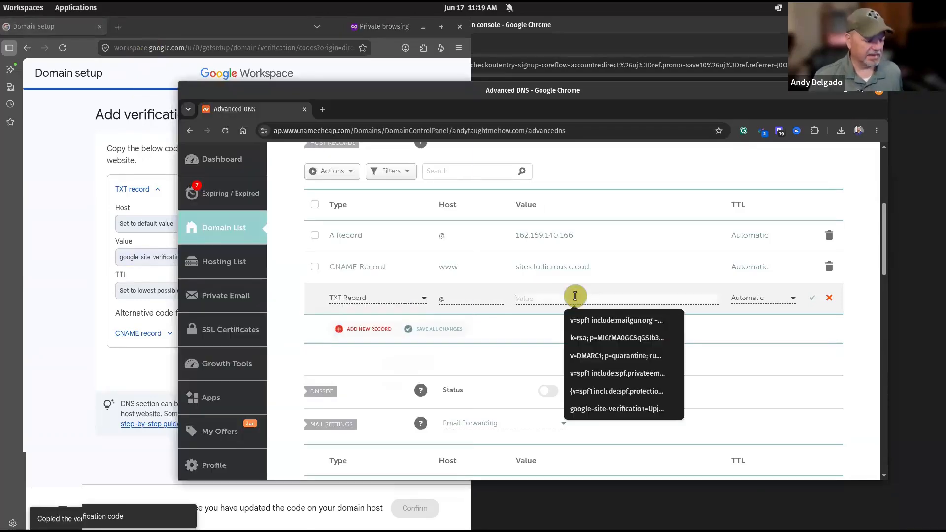
{"action": "key", "text": "ctrl+v"}
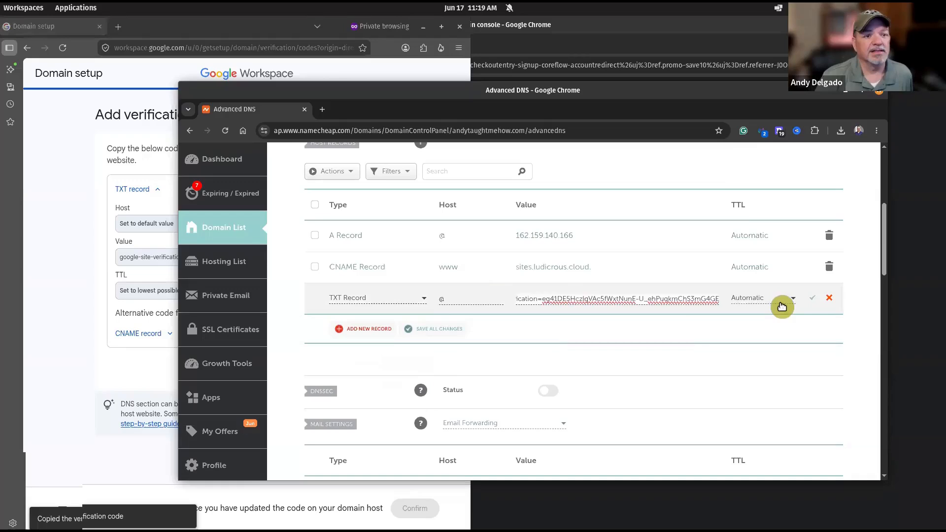
{"action": "left_click", "coordinate": [792, 299]}
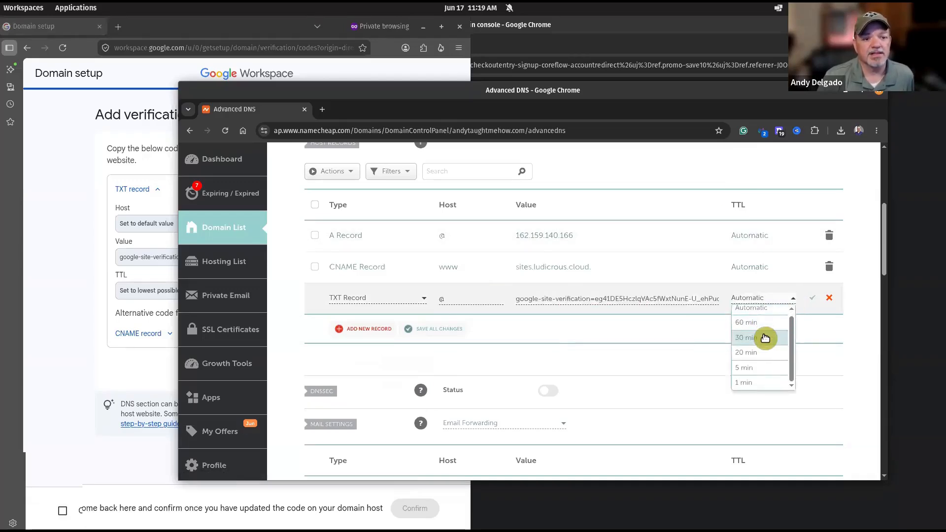
{"action": "left_click", "coordinate": [756, 384]}
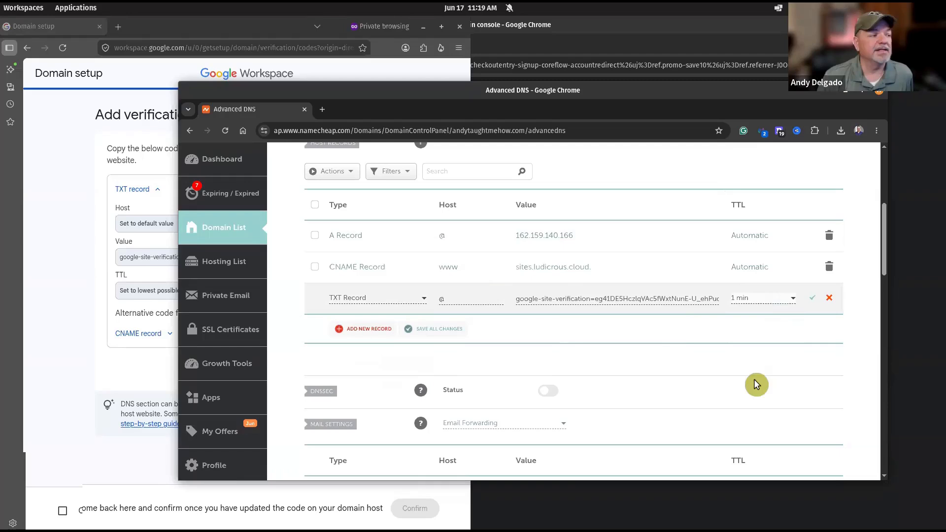
{"action": "left_click", "coordinate": [67, 252]}
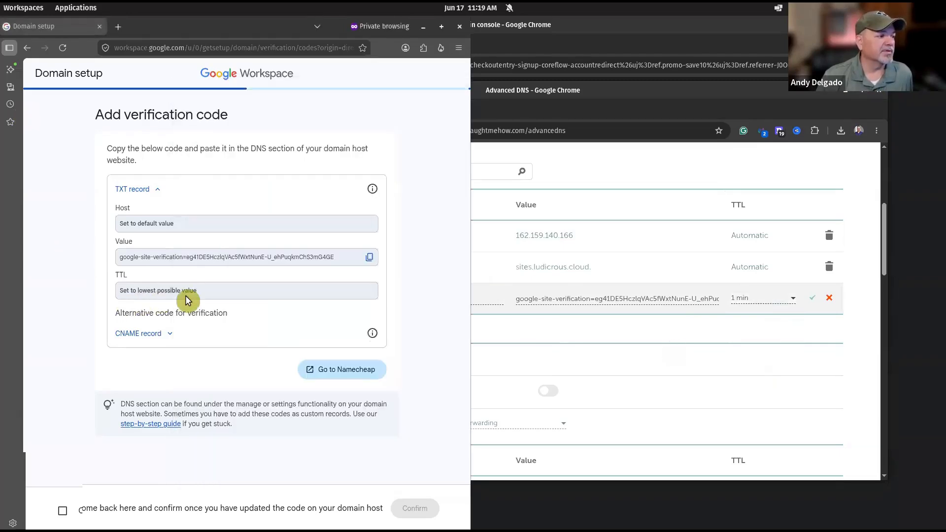
{"action": "left_click", "coordinate": [582, 90]}
{"action": "scroll", "coordinate": [530, 306], "scroll_direction": "down", "scroll_amount": 2}
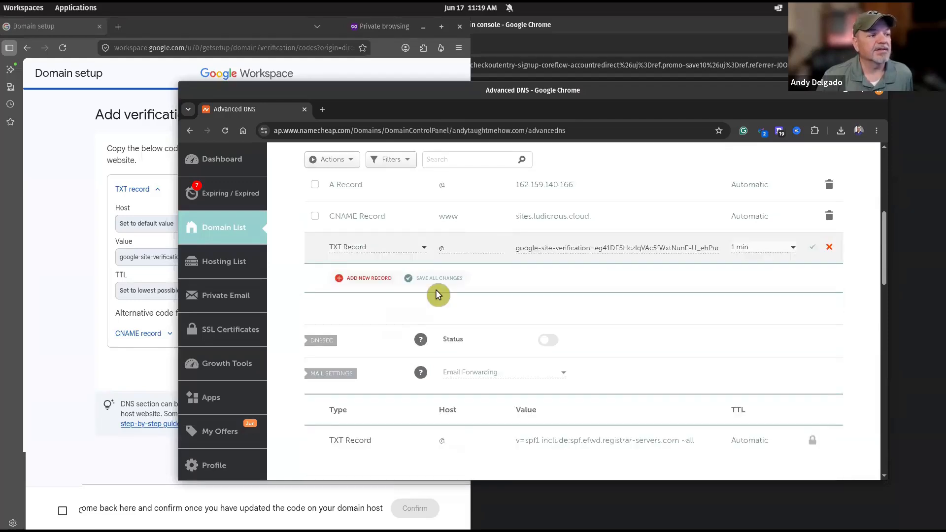
{"action": "left_click", "coordinate": [430, 277]}
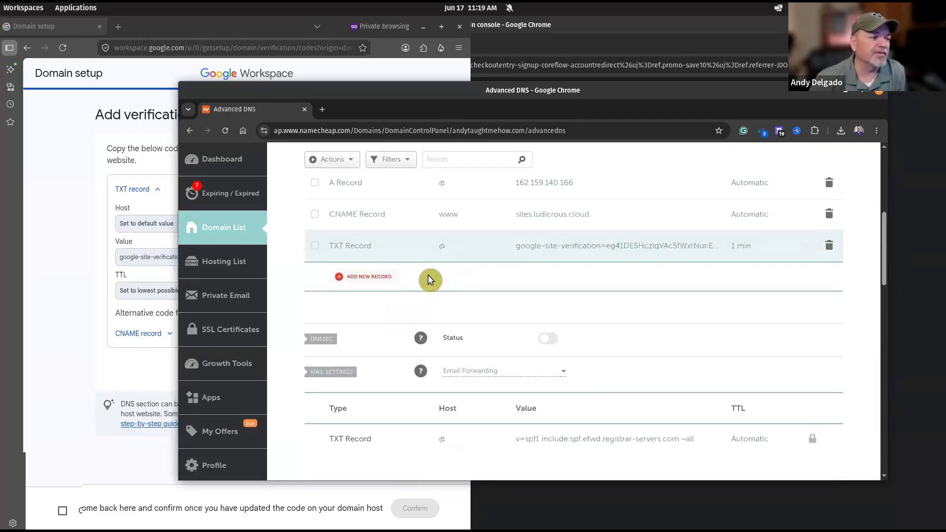
{"action": "left_click", "coordinate": [56, 300]}
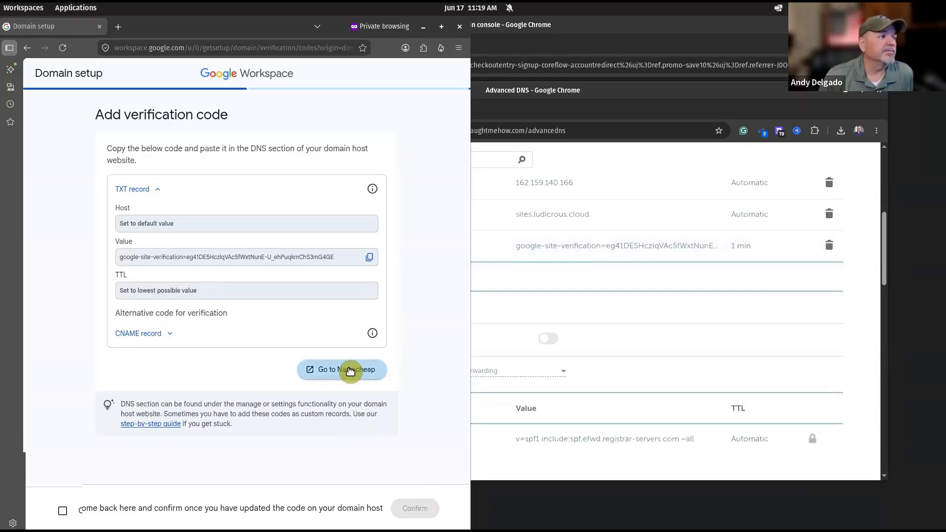
Maximize the Domain setup window and confirm the TXT code was added to verify andytaughtmehow.com
{"action": "left_click", "coordinate": [351, 370]}
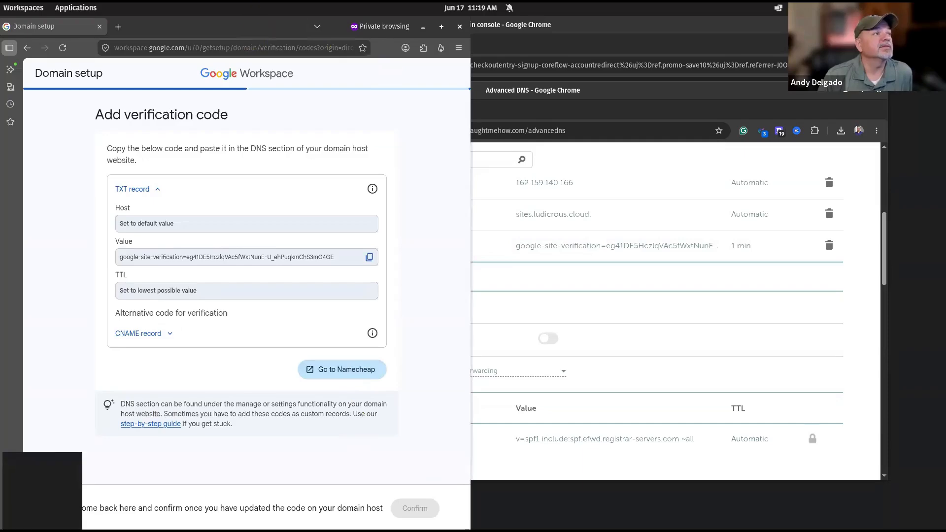
{"action": "double_click", "coordinate": [322, 29]}
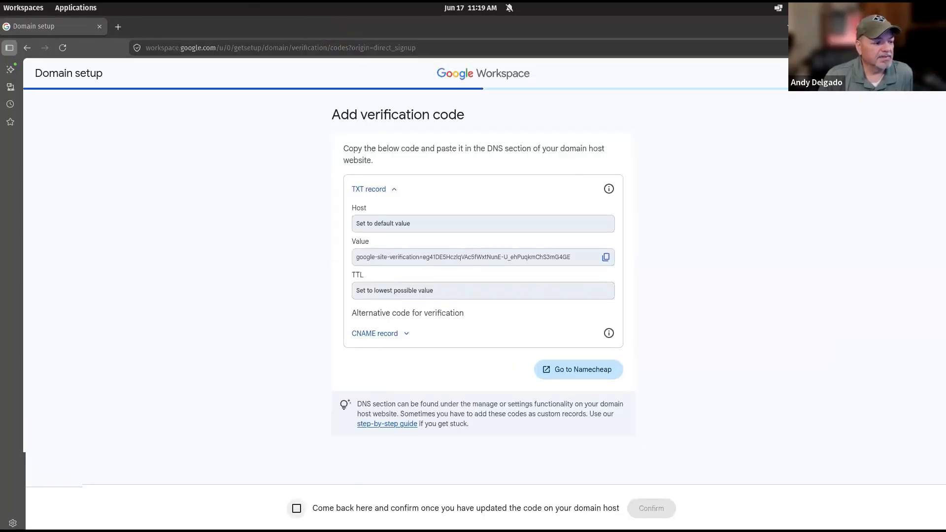
{"action": "left_click", "coordinate": [652, 509]}
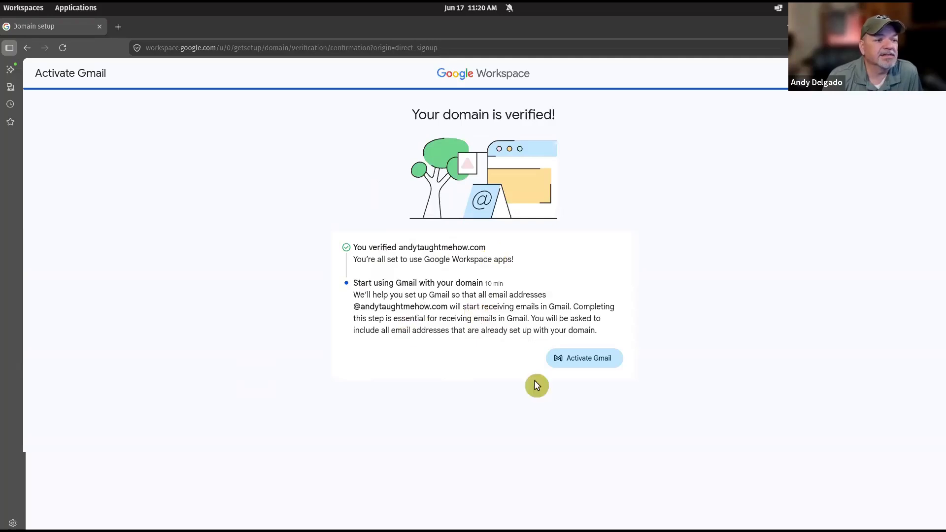
Activate Gmail and proceed to the MX record page showing priority 1, SMTP.GOOGLE.COM
{"action": "left_click", "coordinate": [595, 365]}
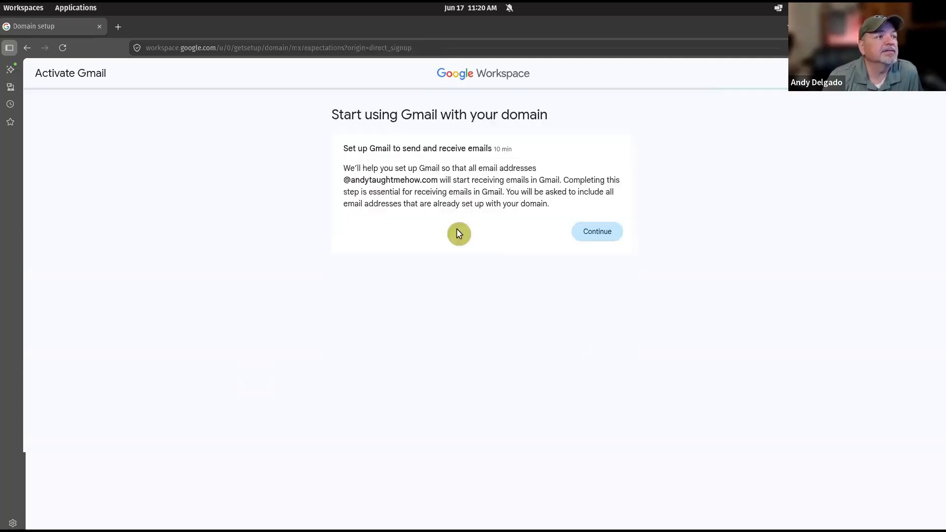
{"action": "left_click", "coordinate": [604, 233]}
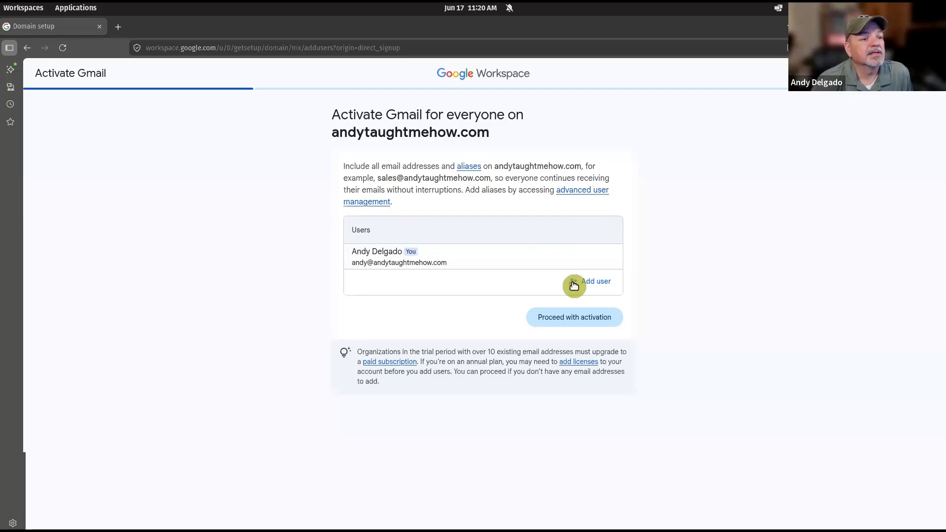
{"action": "left_click", "coordinate": [575, 318]}
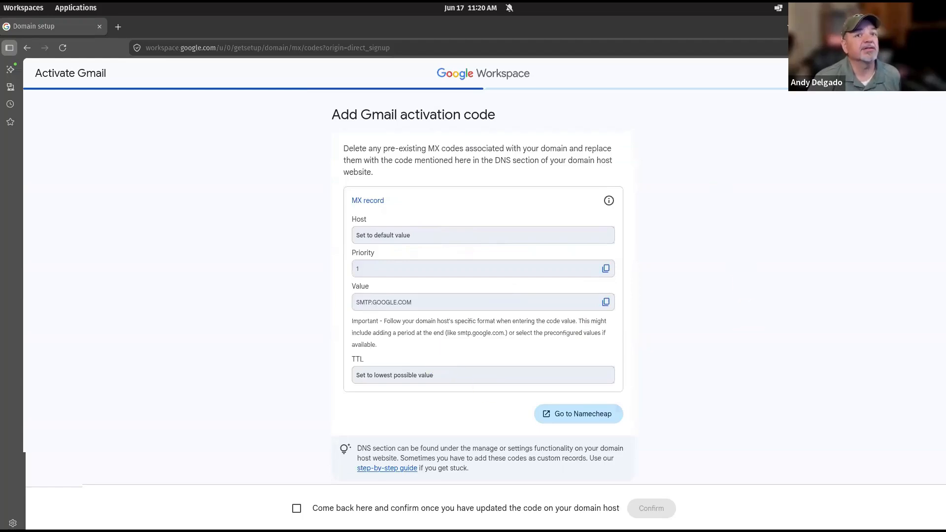
Tile Google Workspace left of Namecheap and switch Namecheap's Mail Settings to Custom MX
{"action": "left_click", "coordinate": [917, 26]}
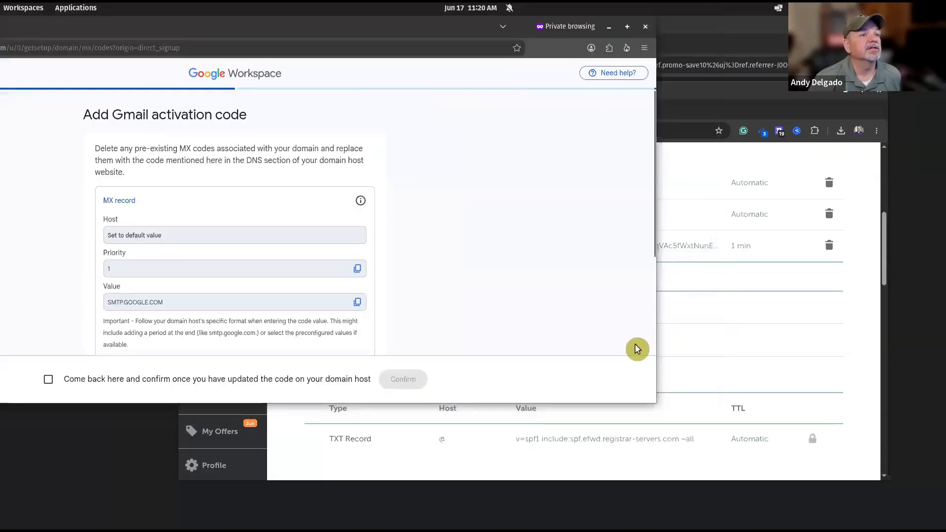
{"action": "left_click_drag", "start_coordinate": [304, 31], "coordinate": [10, 194]}
{"action": "left_click", "coordinate": [673, 311]}
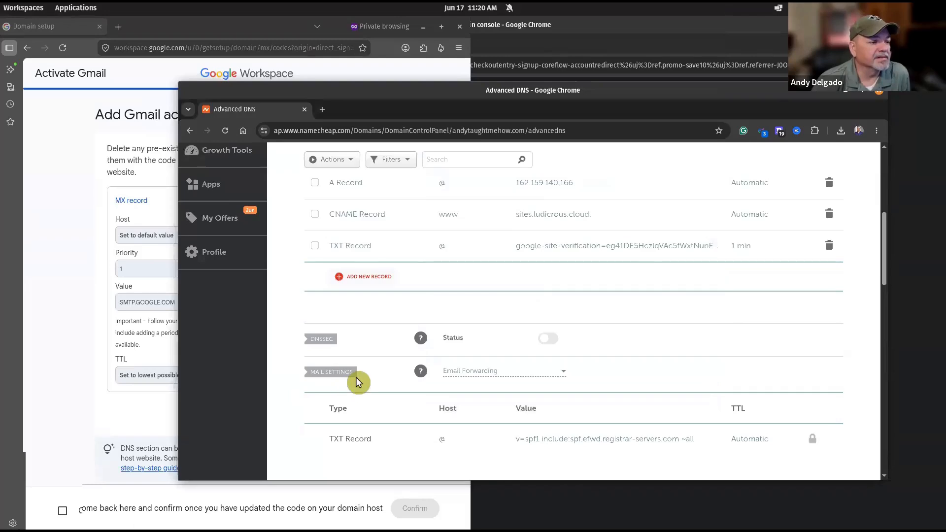
{"action": "left_click", "coordinate": [564, 374]}
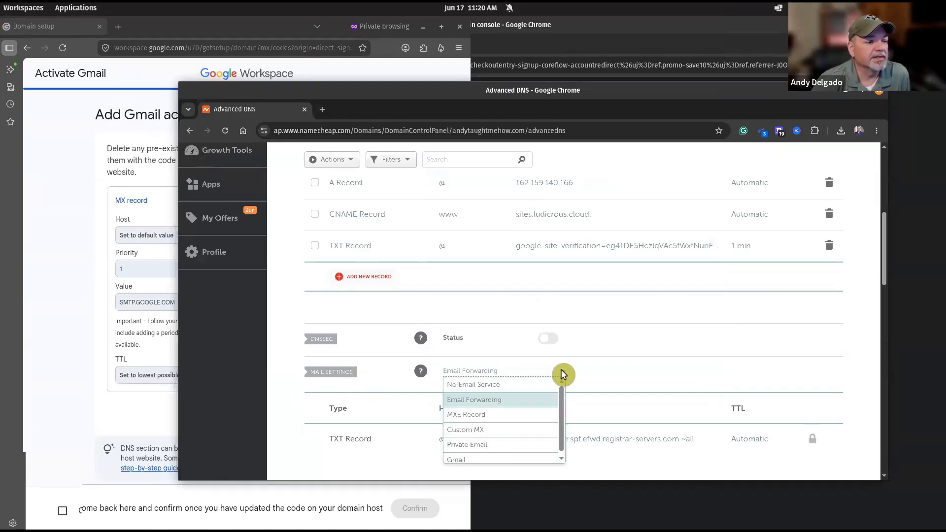
{"action": "left_click", "coordinate": [502, 431]}
{"action": "left_click_drag", "start_coordinate": [505, 91], "coordinate": [563, 43]}
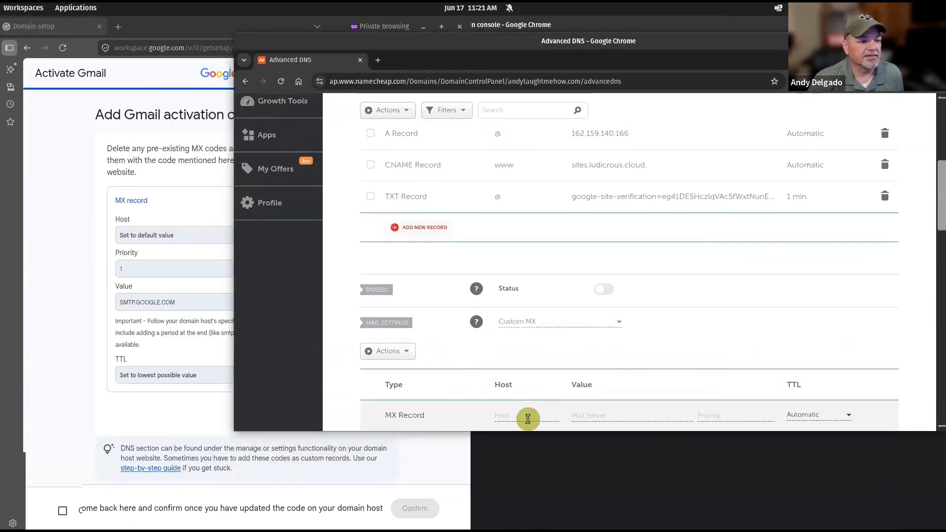
Fill the MX record with host @, value SMTP.GOOGLE.COM and priority 1
{"action": "left_click", "coordinate": [528, 418]}
{"action": "type", "text": "@"}
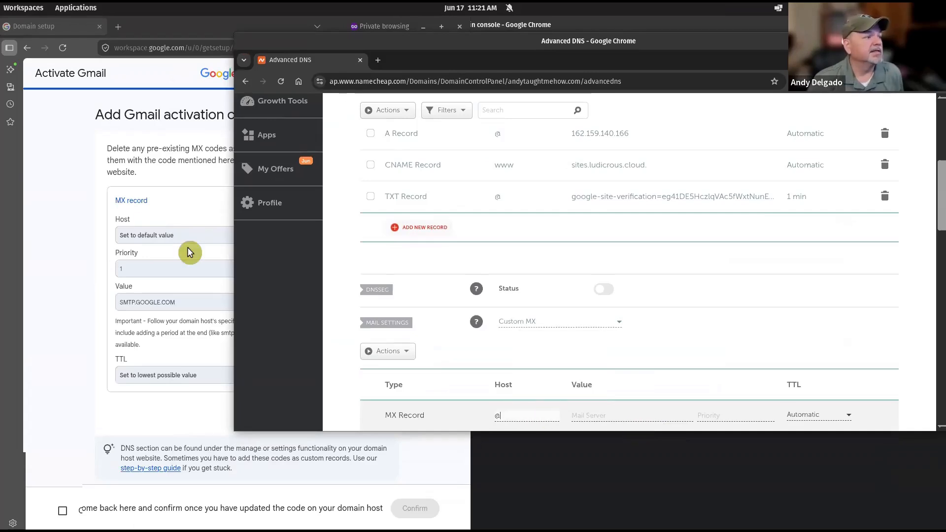
{"action": "left_click", "coordinate": [172, 320]}
{"action": "left_click", "coordinate": [374, 306]}
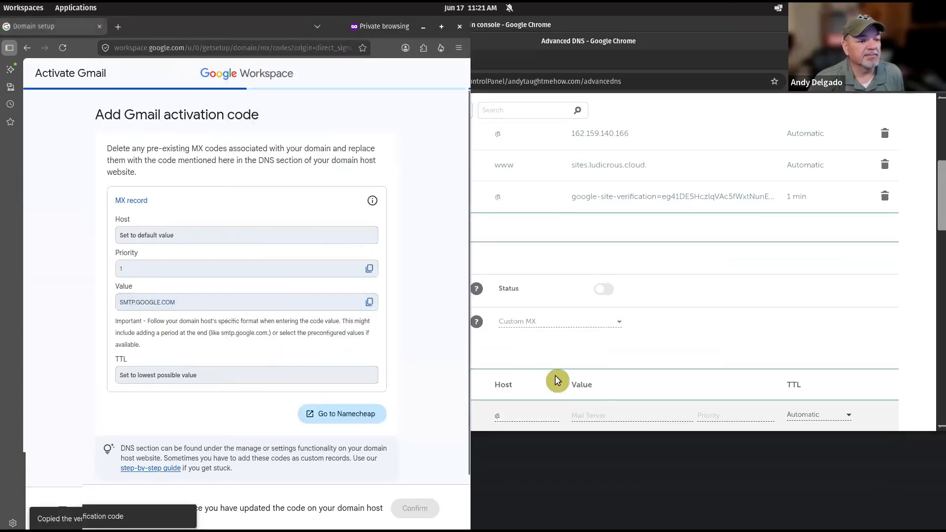
{"action": "left_click", "coordinate": [593, 411]}
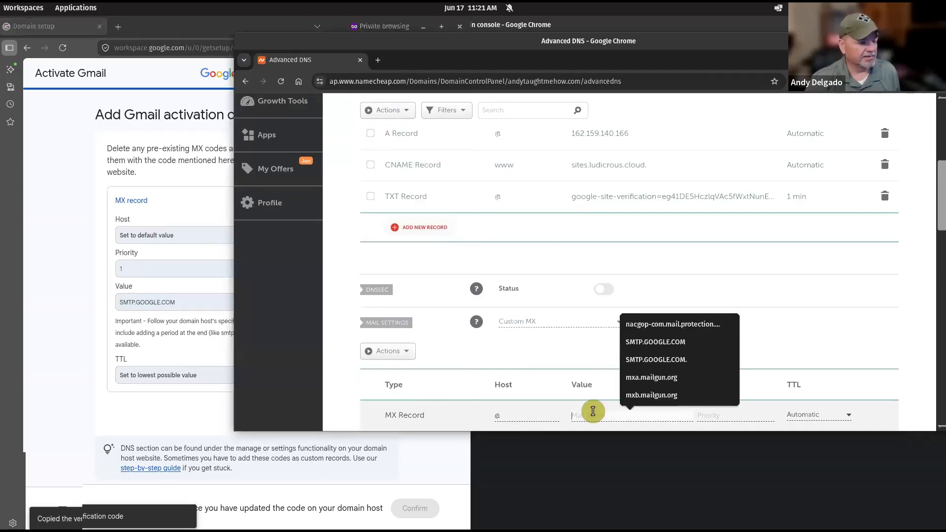
{"action": "key", "text": "ctrl+v"}
{"action": "left_click", "coordinate": [739, 415]}
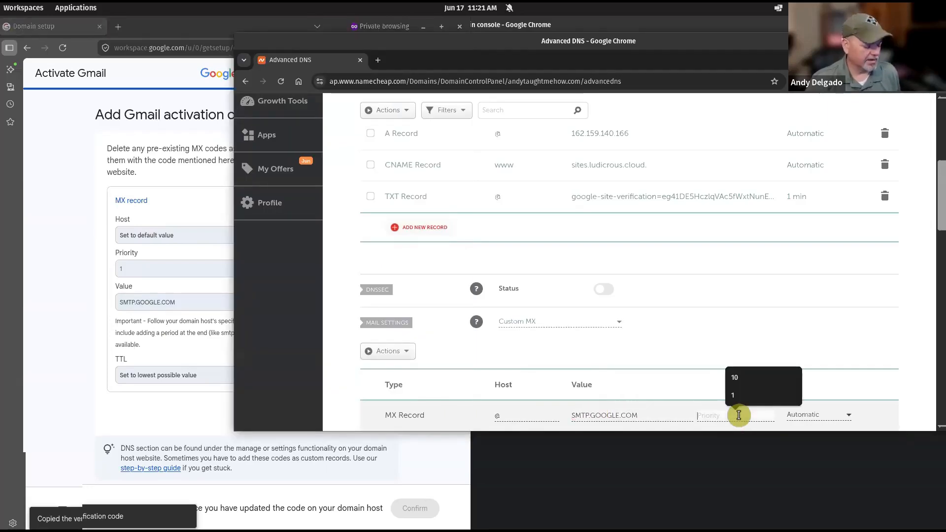
{"action": "type", "text": "1"}
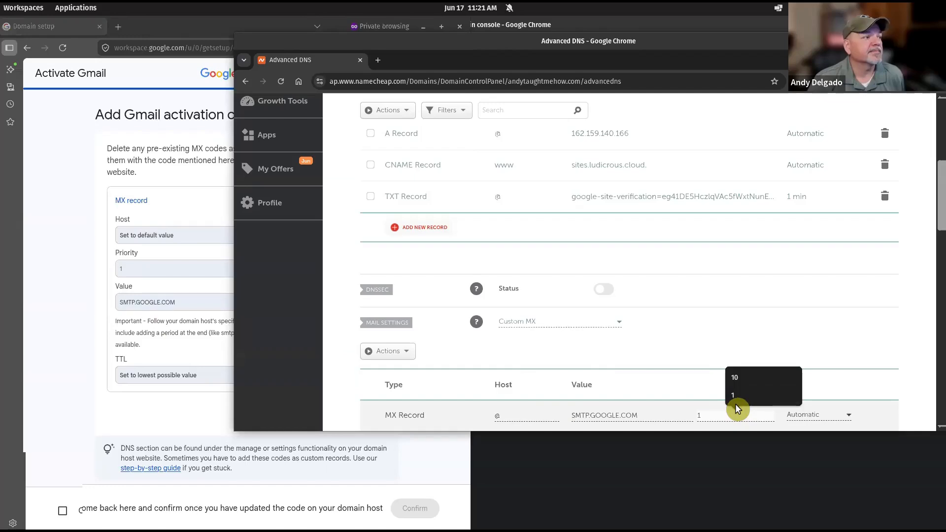
Set the MX record's TTL to 5 min and save all changes
{"action": "left_click", "coordinate": [812, 415]}
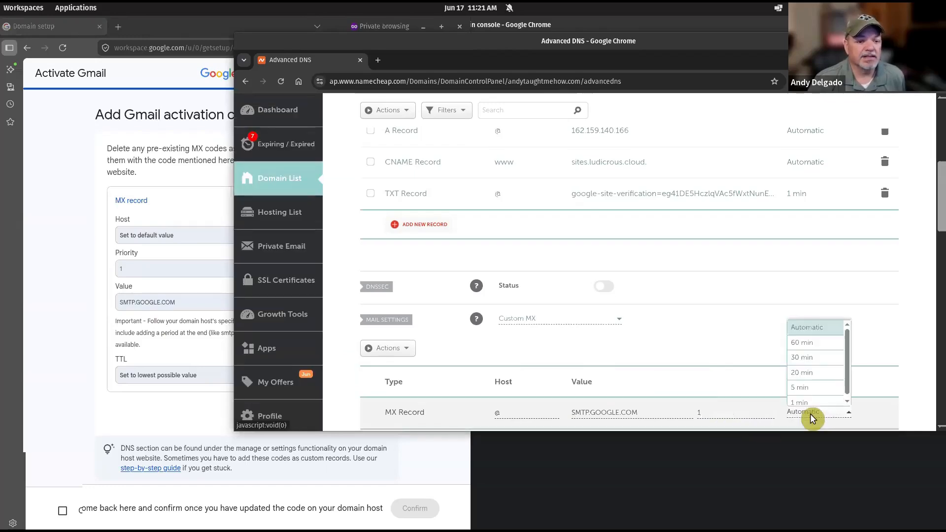
{"action": "left_click", "coordinate": [812, 385]}
{"action": "left_click", "coordinate": [66, 329]}
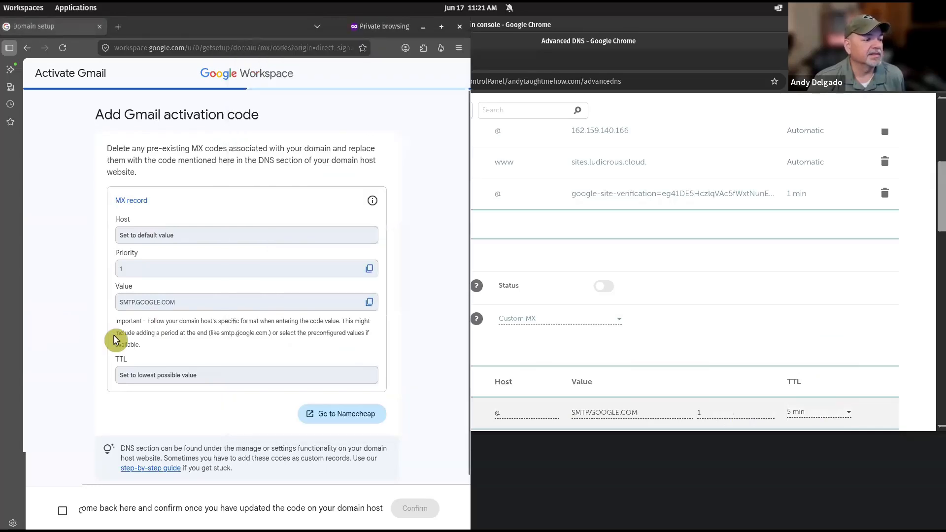
{"action": "left_click", "coordinate": [672, 83]}
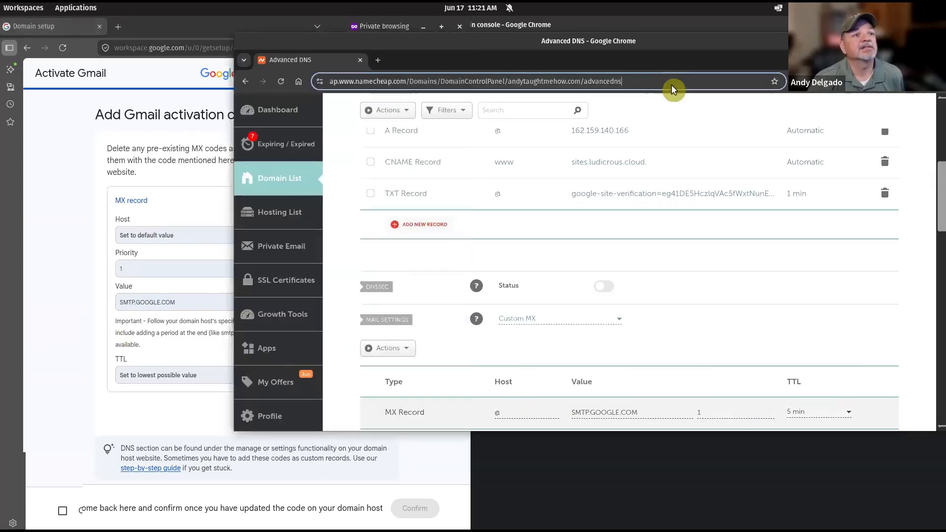
{"action": "left_click", "coordinate": [730, 337]}
{"action": "scroll", "coordinate": [543, 325], "scroll_direction": "down", "scroll_amount": 2}
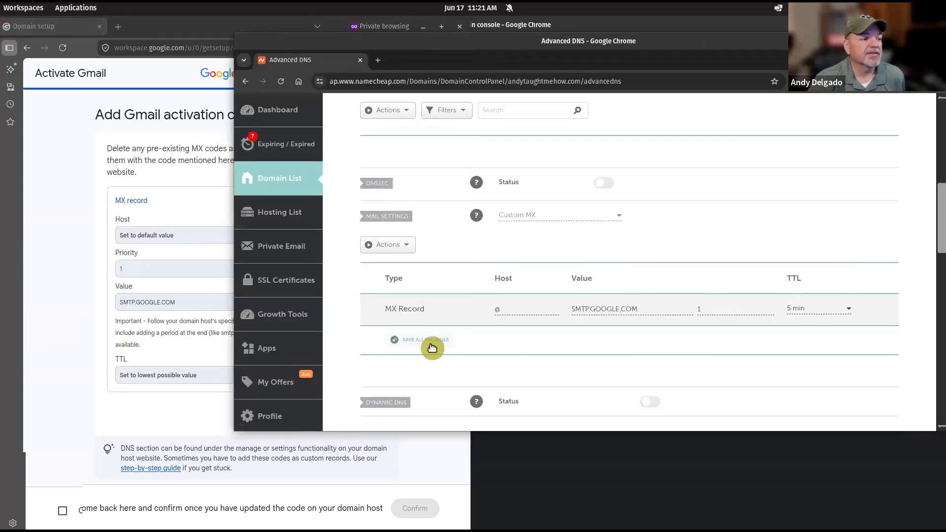
{"action": "left_click", "coordinate": [432, 345]}
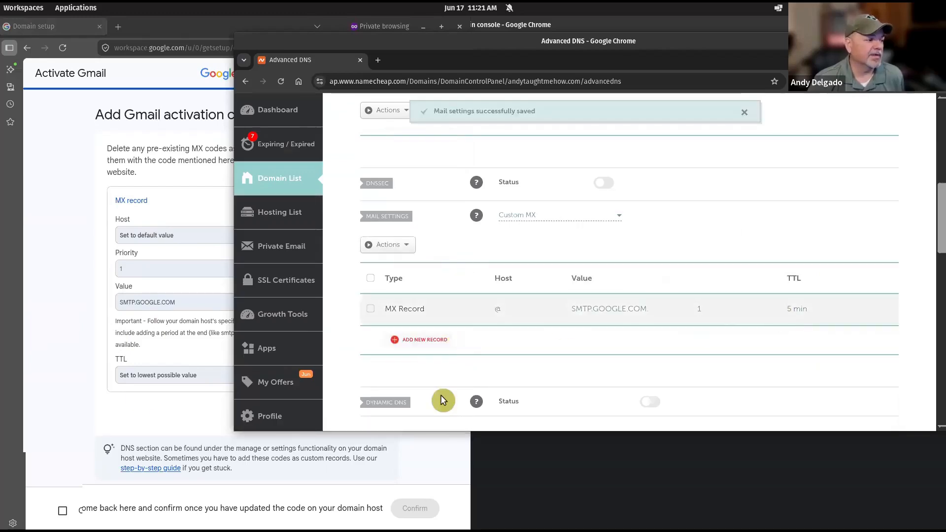
{"action": "left_click", "coordinate": [69, 484]}
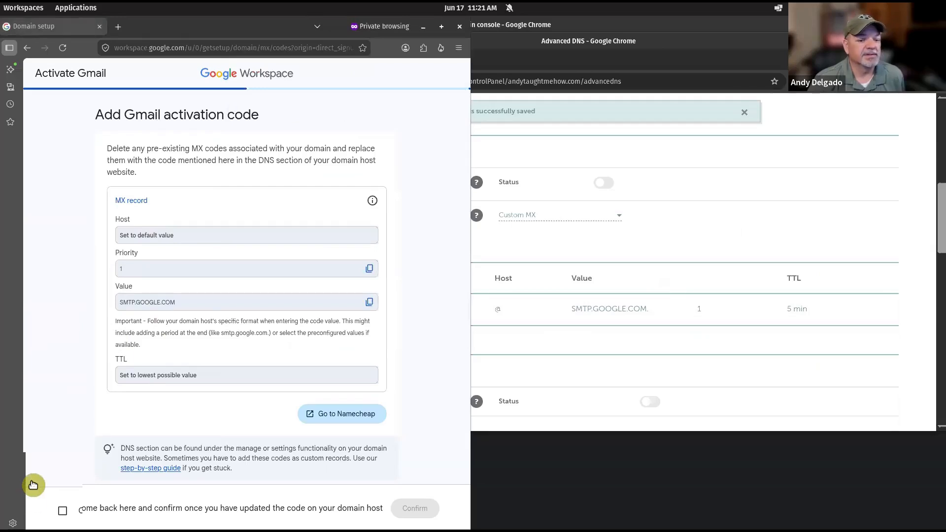
Confirm the MX update to activate Gmail, then generate a 2048-bit DKIM key
{"action": "left_click", "coordinate": [76, 509]}
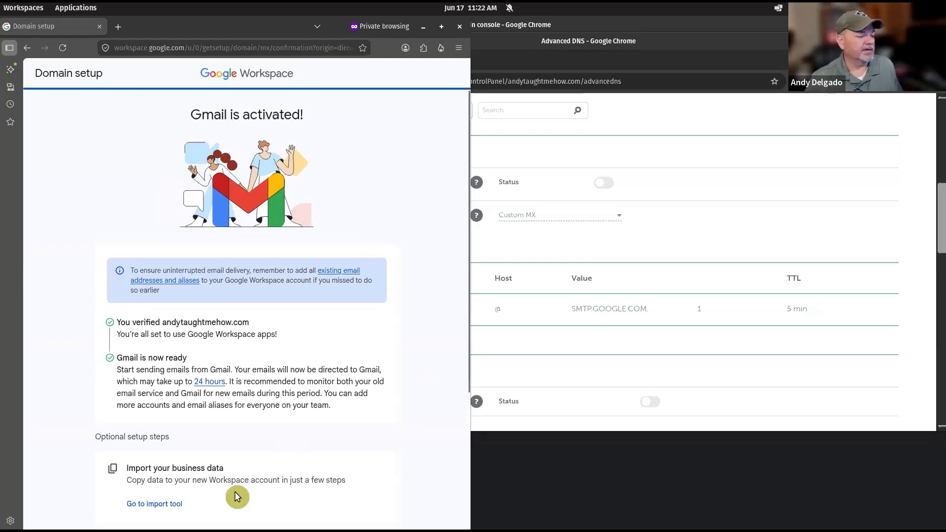
{"action": "scroll", "coordinate": [240, 499], "scroll_direction": "down", "scroll_amount": 4}
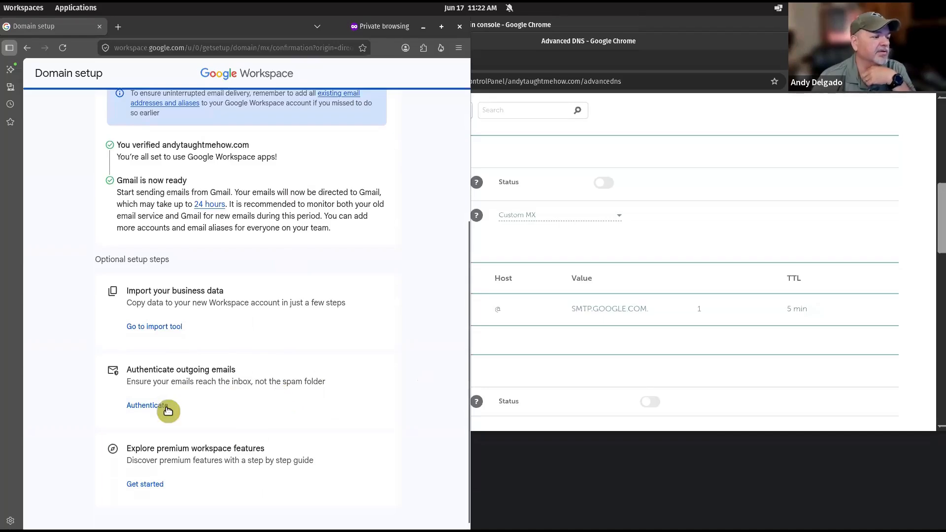
{"action": "left_click", "coordinate": [148, 406]}
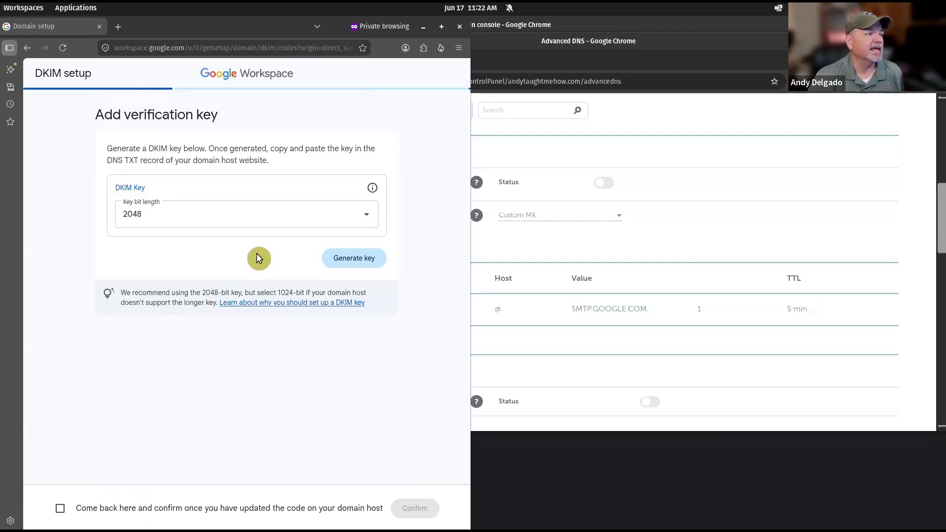
{"action": "left_click", "coordinate": [364, 261]}
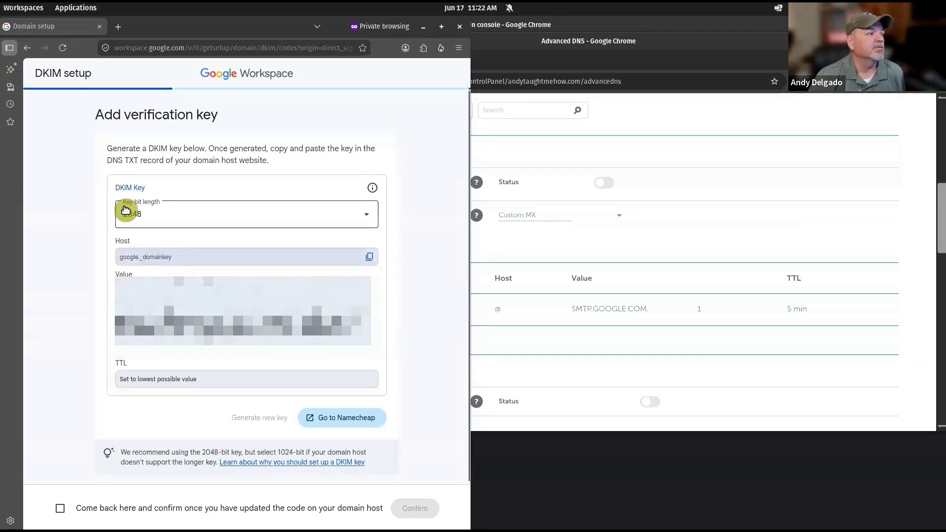
In Namecheap Advanced DNS, add a new TXT record for the DKIM key
{"action": "left_click", "coordinate": [606, 81]}
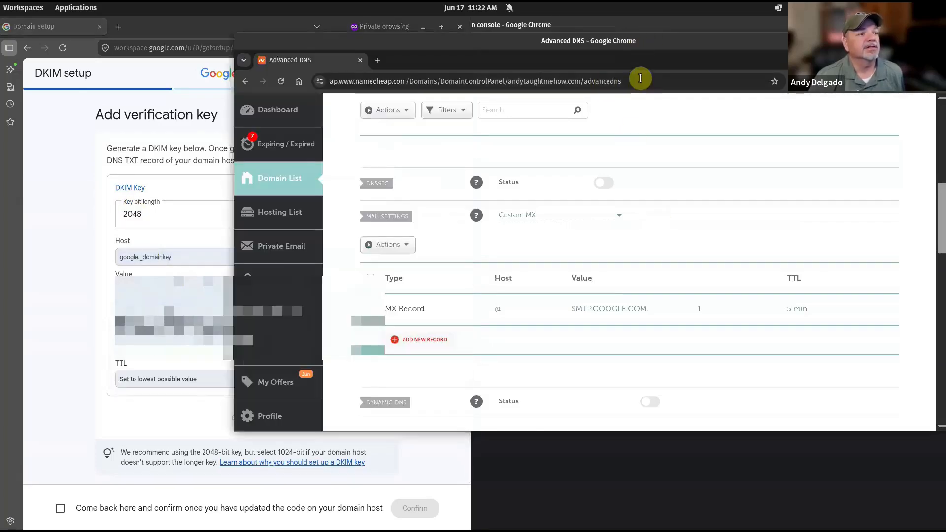
{"action": "scroll", "coordinate": [586, 313], "scroll_direction": "down", "scroll_amount": 2}
{"action": "scroll", "coordinate": [579, 310], "scroll_direction": "down", "scroll_amount": 1}
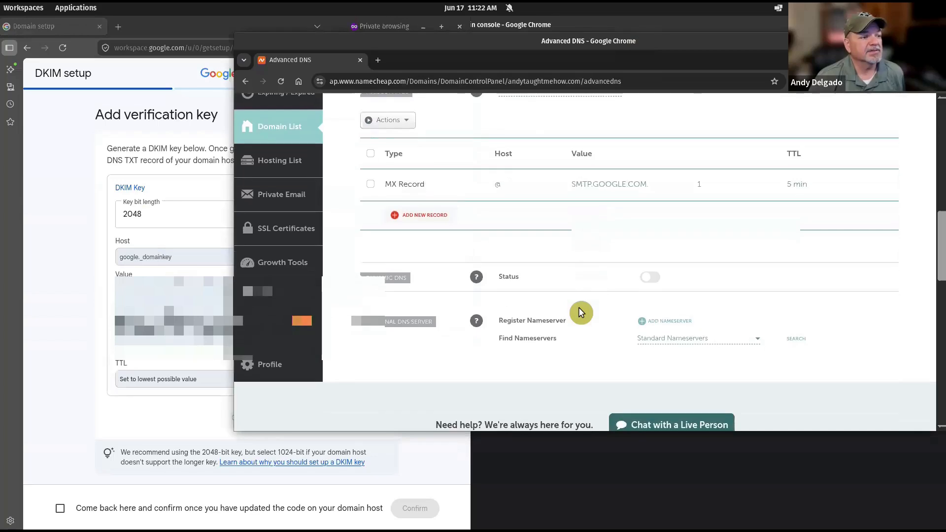
{"action": "scroll", "coordinate": [580, 309], "scroll_direction": "up", "scroll_amount": 3}
{"action": "left_click", "coordinate": [388, 283]}
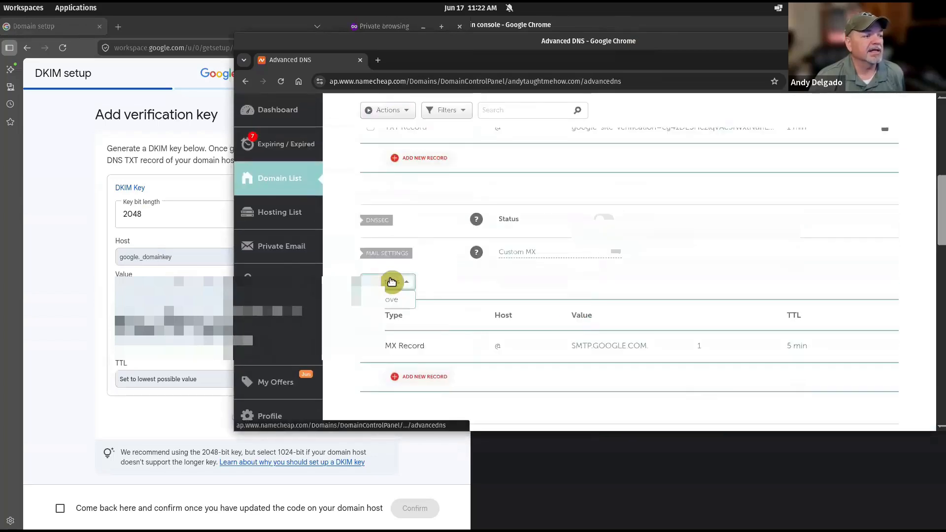
{"action": "left_click", "coordinate": [456, 283]}
{"action": "scroll", "coordinate": [456, 284], "scroll_direction": "up", "scroll_amount": 4}
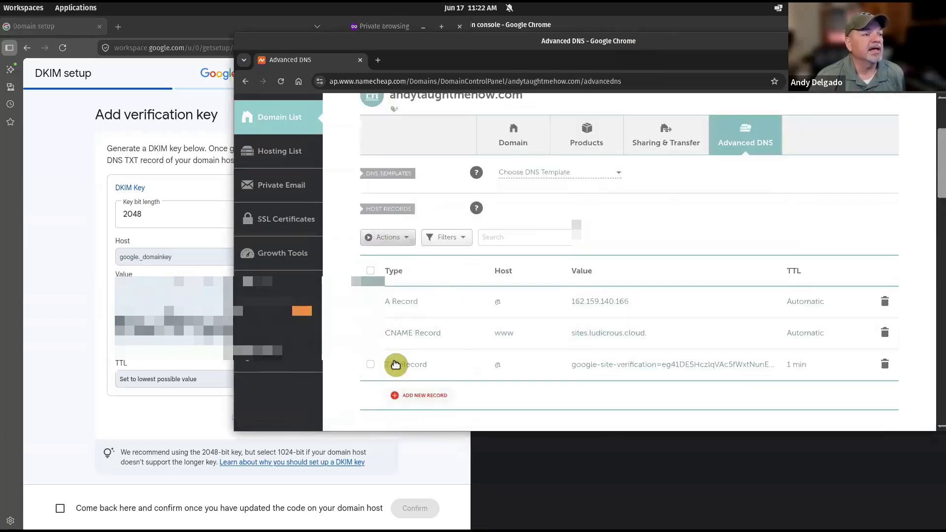
{"action": "left_click", "coordinate": [425, 395]}
{"action": "scroll", "coordinate": [428, 398], "scroll_direction": "down", "scroll_amount": 3}
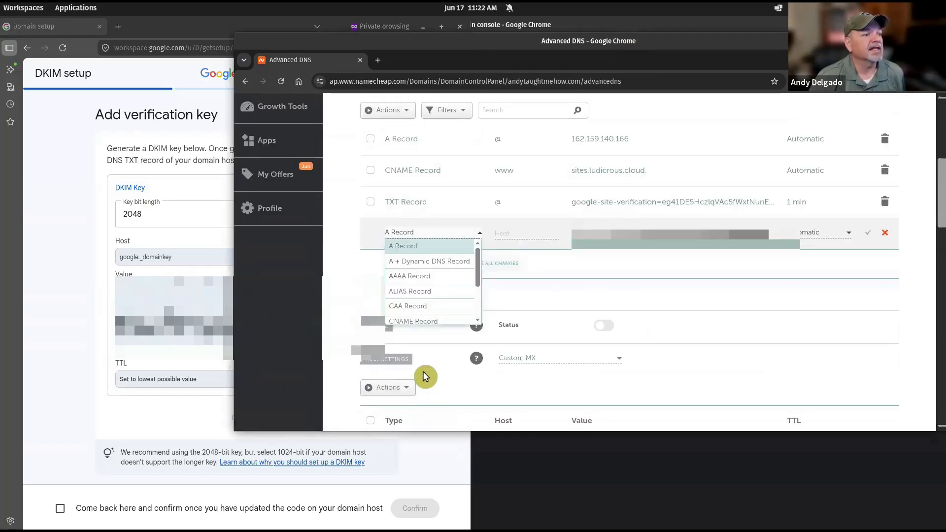
{"action": "scroll", "coordinate": [449, 294], "scroll_direction": "down", "scroll_amount": 2}
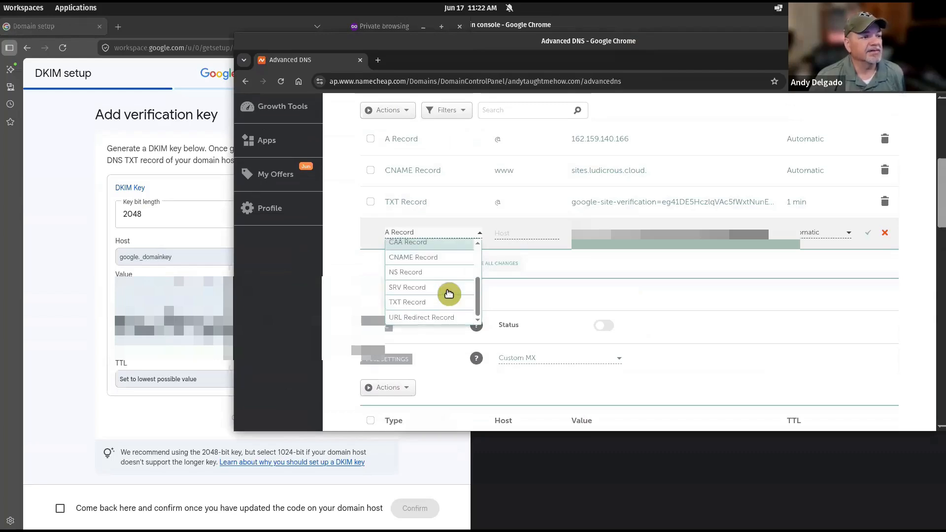
{"action": "left_click", "coordinate": [441, 303]}
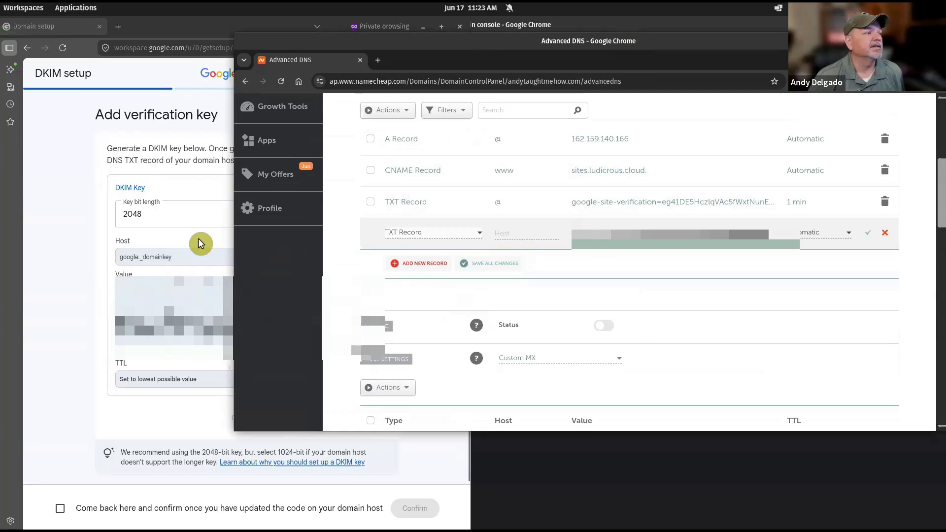
Copy host google._domainkey and the DKIM key value from Google into the new TXT record
{"action": "left_click", "coordinate": [197, 263]}
{"action": "left_click", "coordinate": [369, 257]}
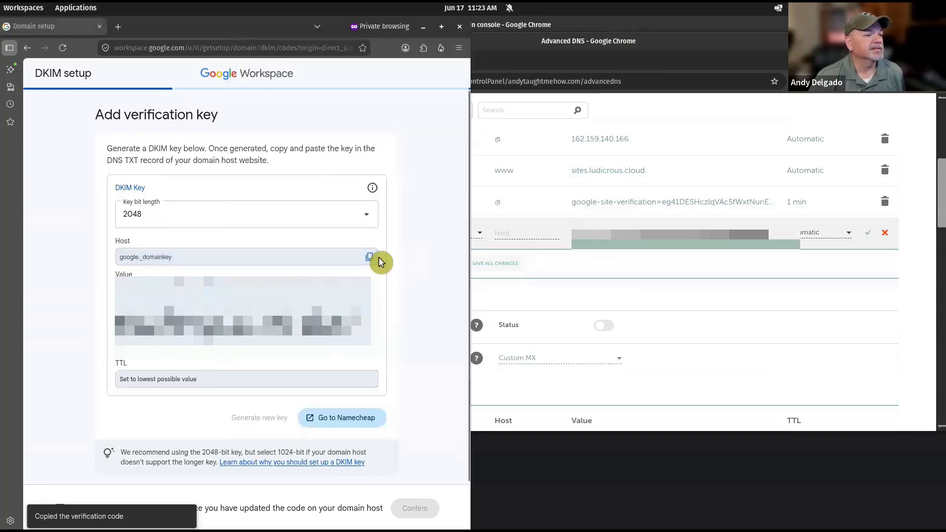
{"action": "left_click", "coordinate": [538, 233]}
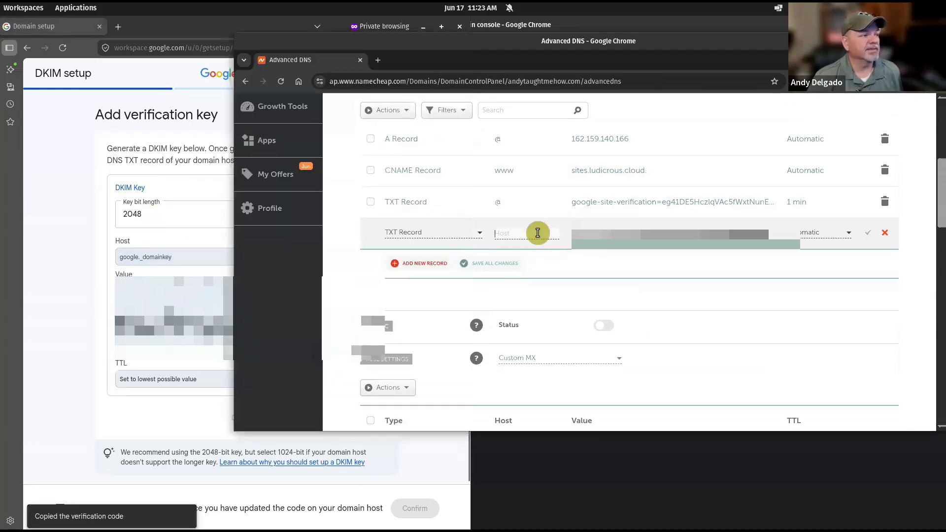
{"action": "key", "text": "ctrl+v"}
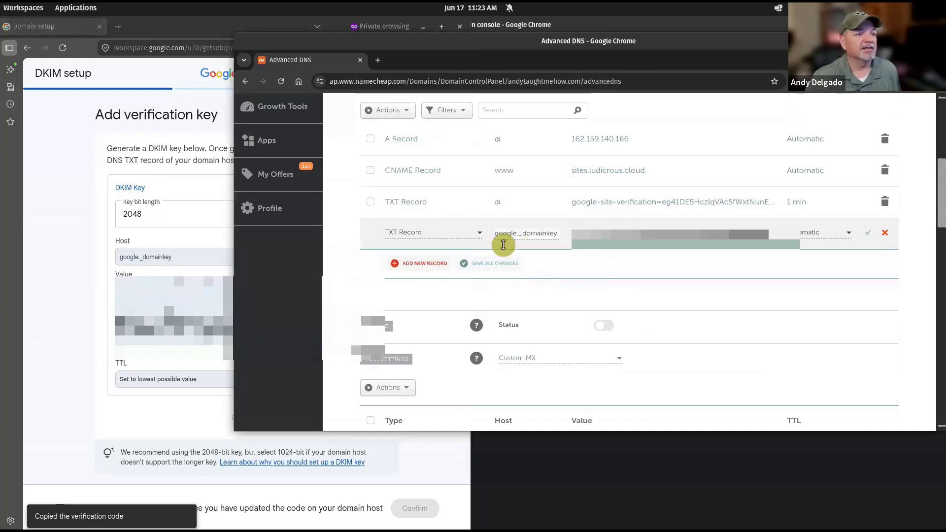
{"action": "left_click", "coordinate": [376, 316]}
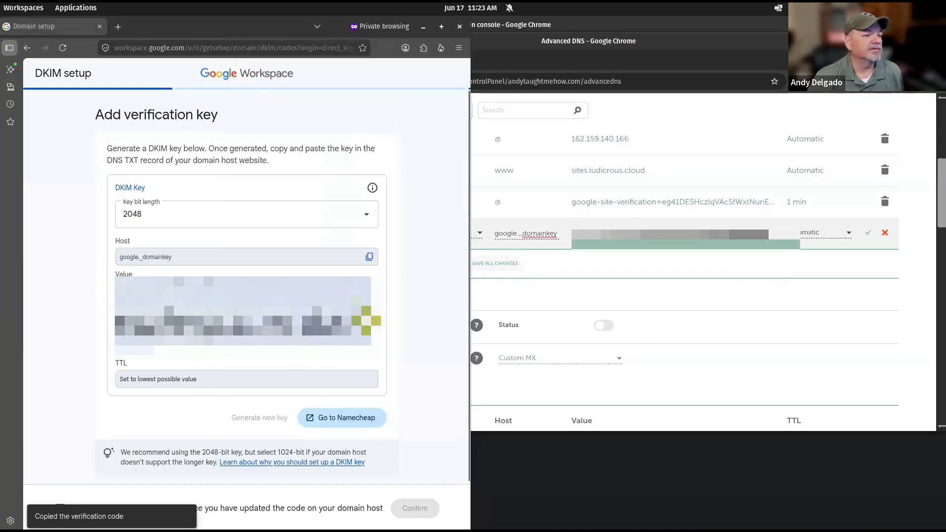
{"action": "left_click", "coordinate": [596, 229]}
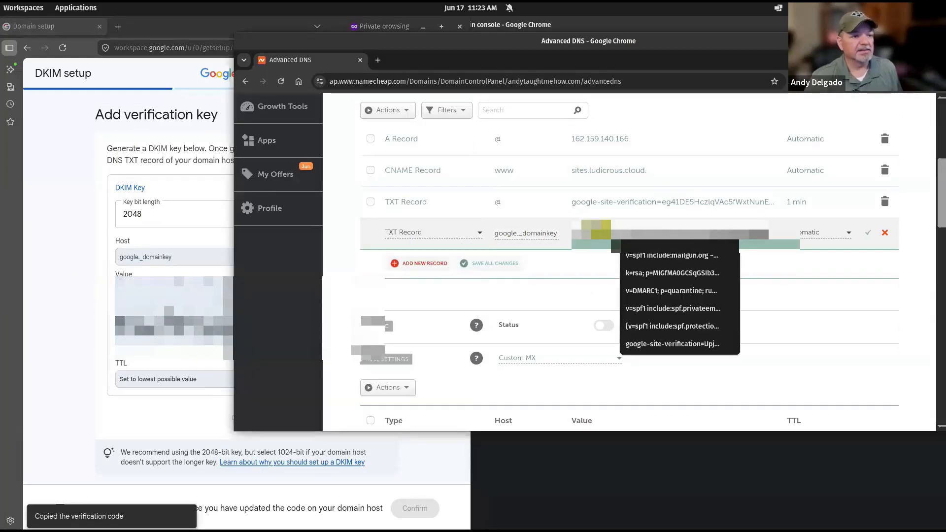
{"action": "key", "text": "ctrl+v"}
Set the DKIM record's TTL to 1 min, save it, and tick Google's key-added acknowledgement
{"action": "left_click", "coordinate": [85, 310]}
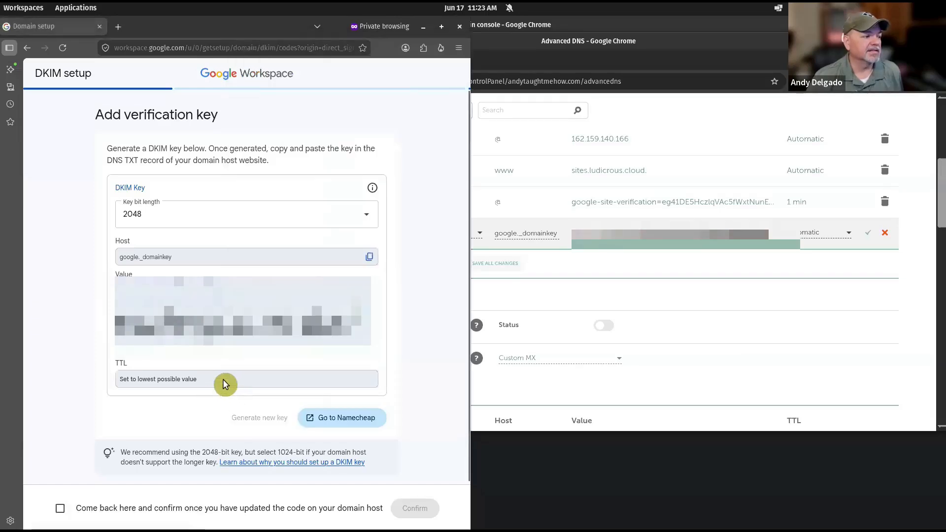
{"action": "left_click", "coordinate": [600, 40]}
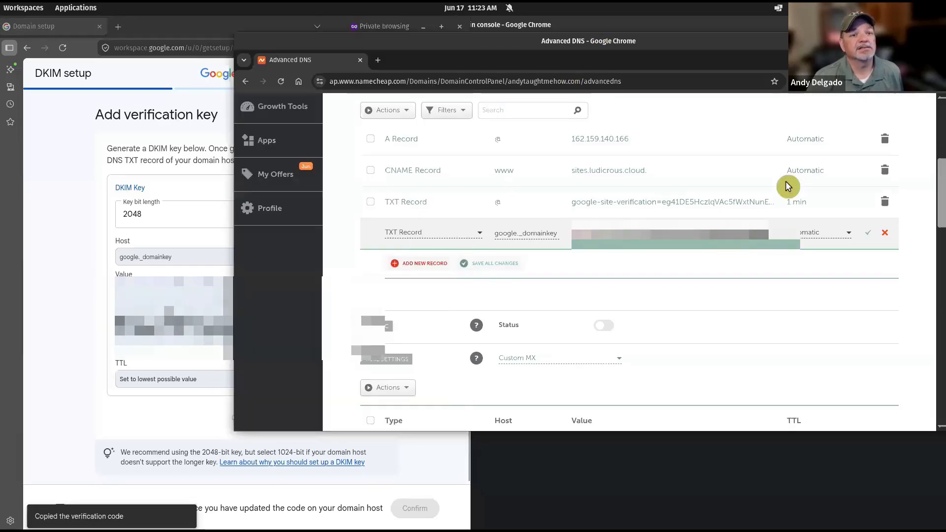
{"action": "left_click", "coordinate": [849, 237]}
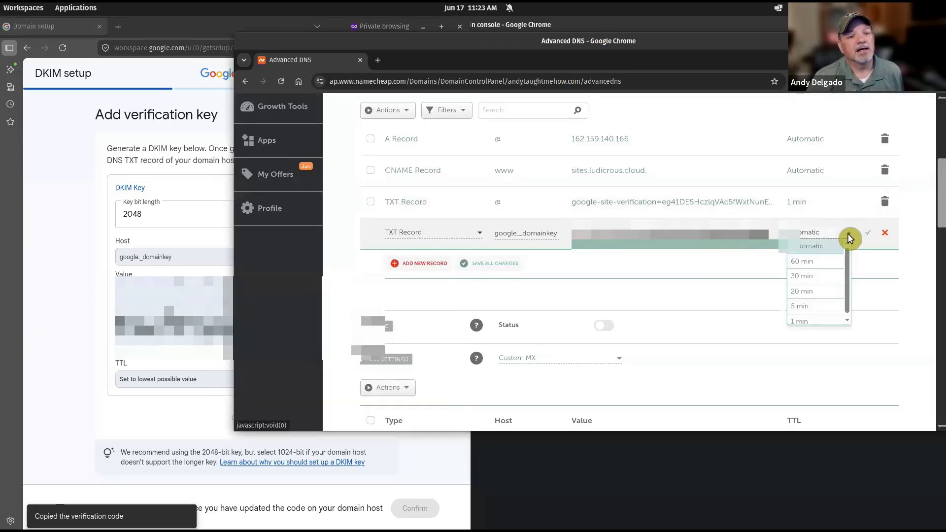
{"action": "left_click", "coordinate": [825, 318]}
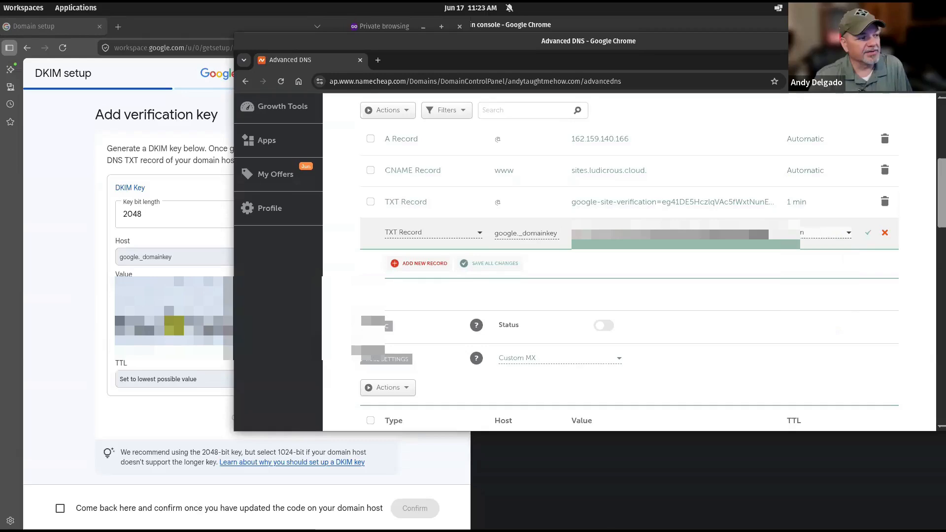
{"action": "left_click", "coordinate": [491, 264]}
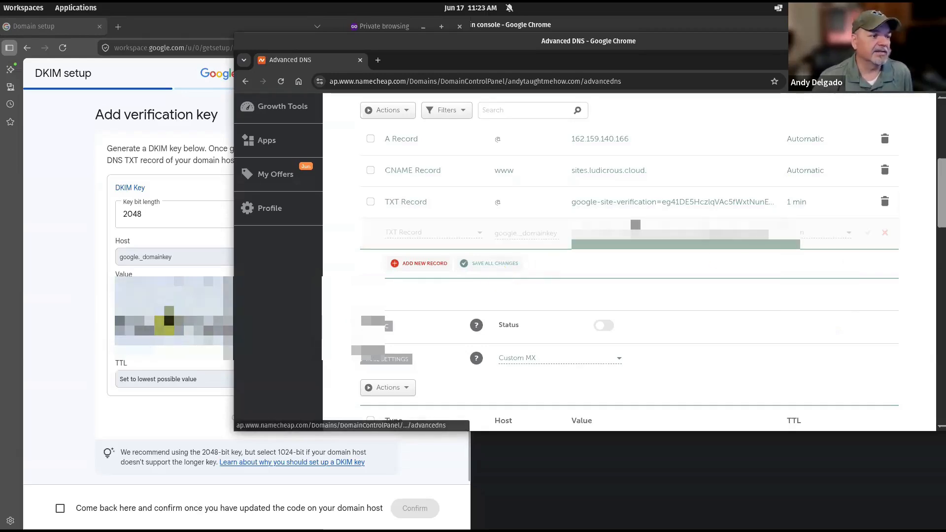
{"action": "left_click", "coordinate": [68, 312]}
{"action": "left_click", "coordinate": [60, 508]}
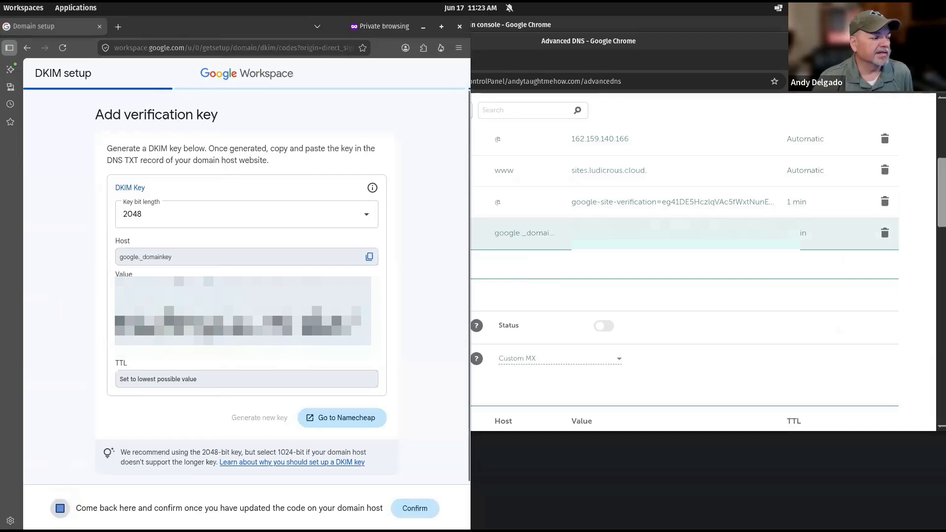
Confirm the DKIM key was added and review the 'Gmail is activated!' page
{"action": "left_click", "coordinate": [415, 508]}
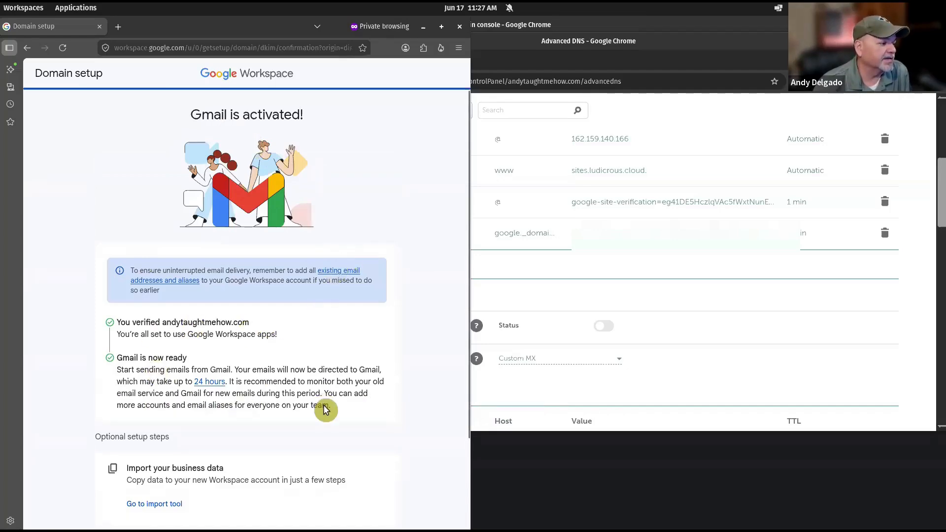
{"action": "scroll", "coordinate": [324, 406], "scroll_direction": "down", "scroll_amount": 2}
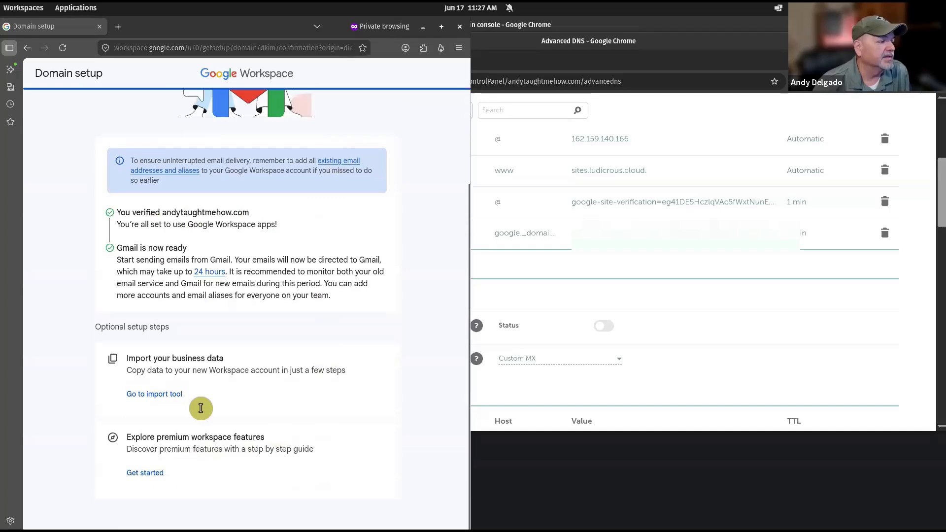
{"action": "scroll", "coordinate": [281, 484], "scroll_direction": "up", "scroll_amount": 1}
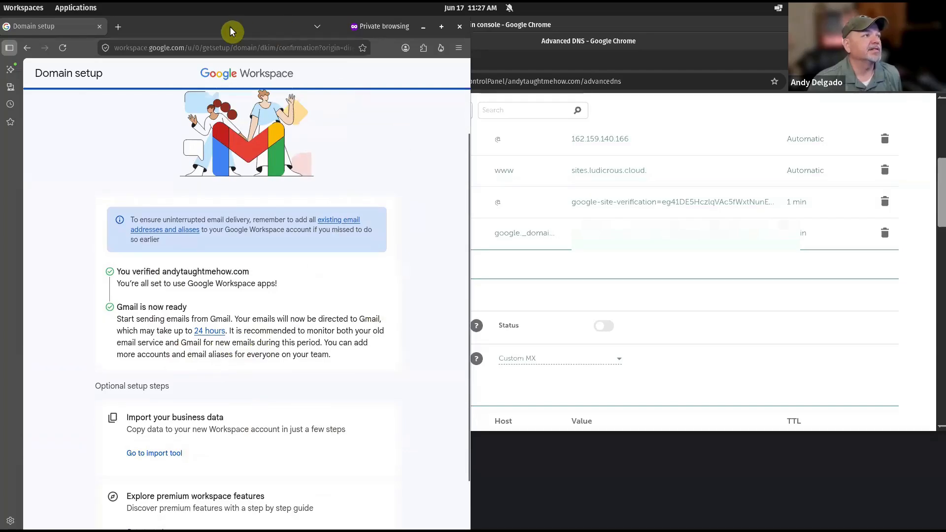
Minimize the Google setup window and maximize the Chrome window
{"action": "left_click_drag", "start_coordinate": [276, 47], "coordinate": [365, 148]}
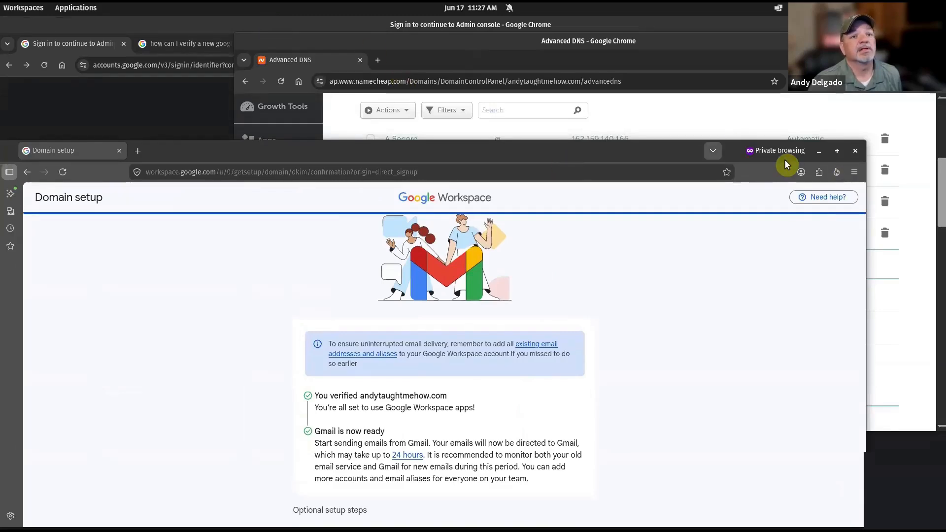
{"action": "left_click", "coordinate": [818, 156]}
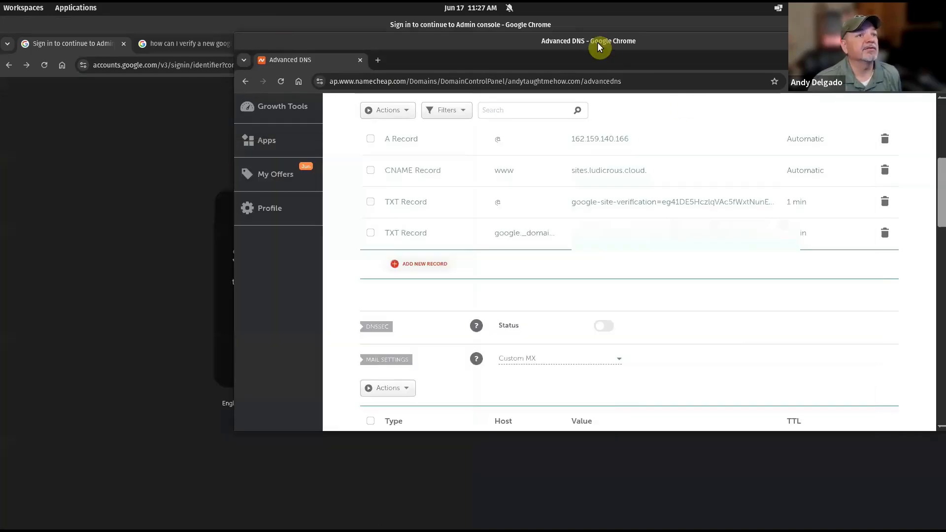
{"action": "left_click_drag", "start_coordinate": [411, 82], "coordinate": [404, 5]}
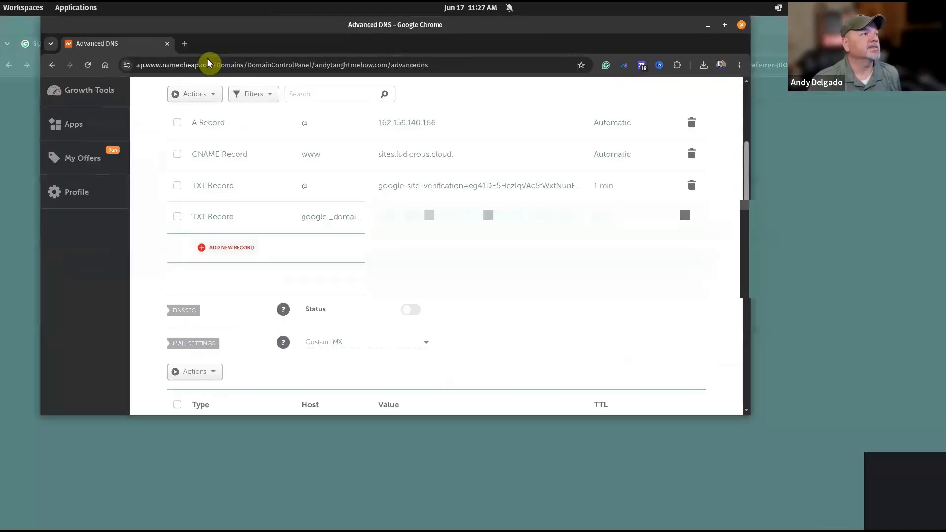
Open members.bizstackpro.com in a new tab to reach the BizStackPro dashboard
{"action": "left_click", "coordinate": [142, 43]}
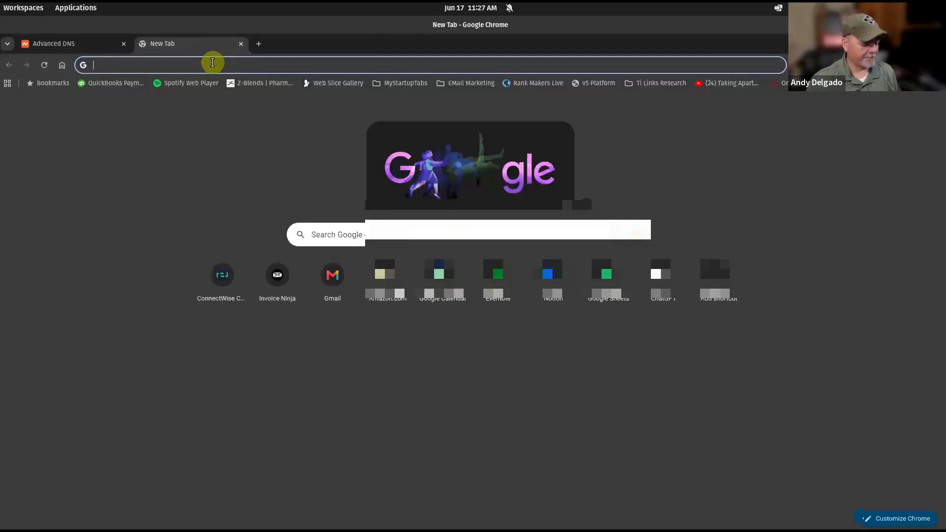
{"action": "type", "text": "biz"}
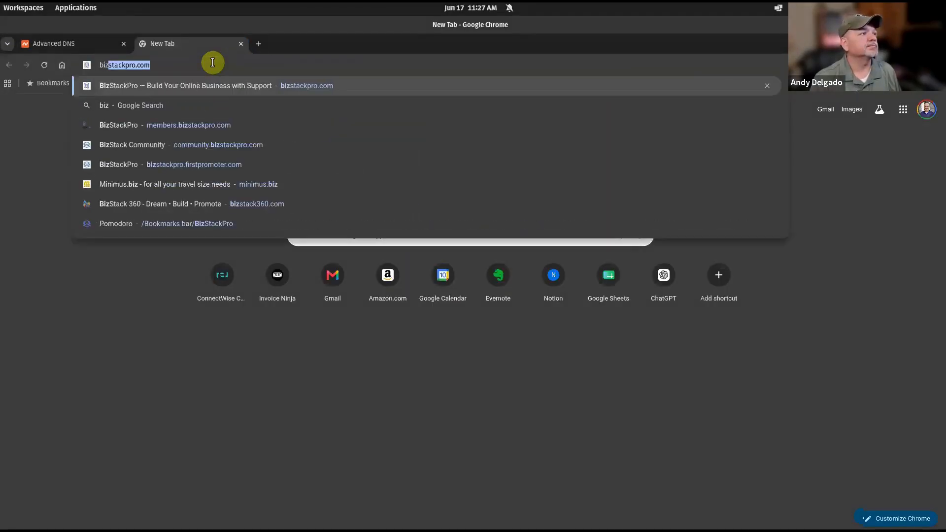
{"action": "key", "text": "Return"}
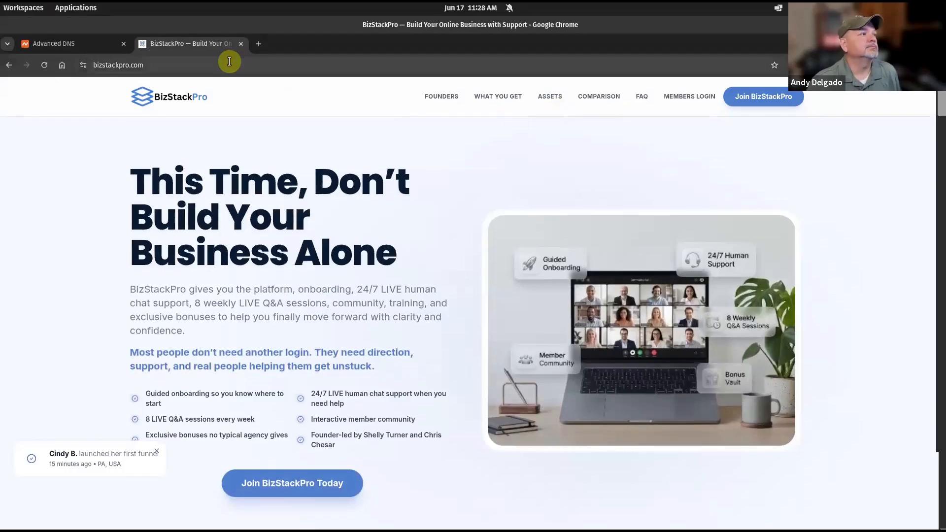
{"action": "left_click", "coordinate": [229, 63]}
{"action": "key", "text": "Home"}
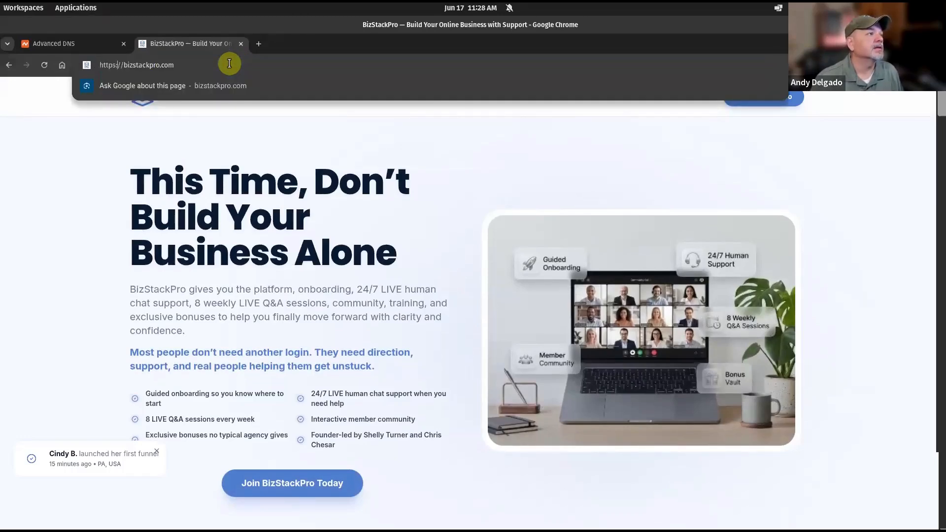
{"action": "type", "text": "memb"}
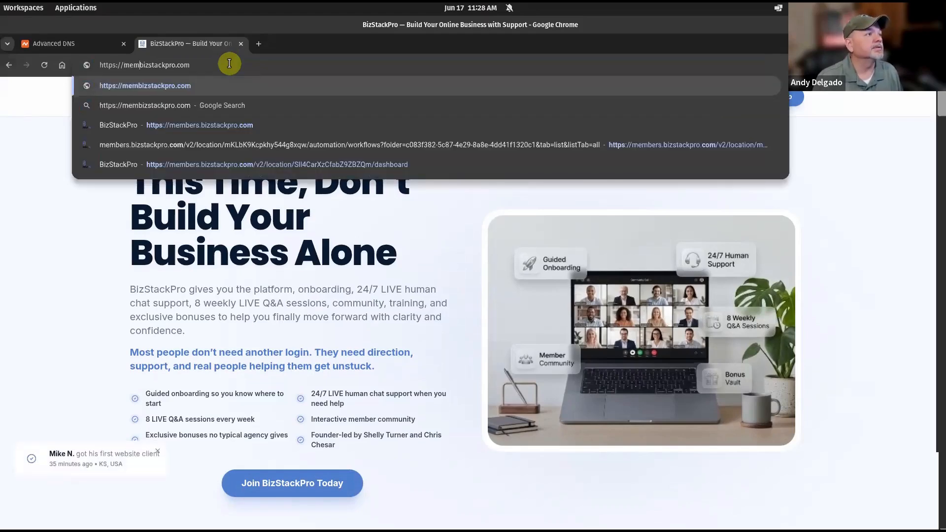
{"action": "type", "text": "ers"}
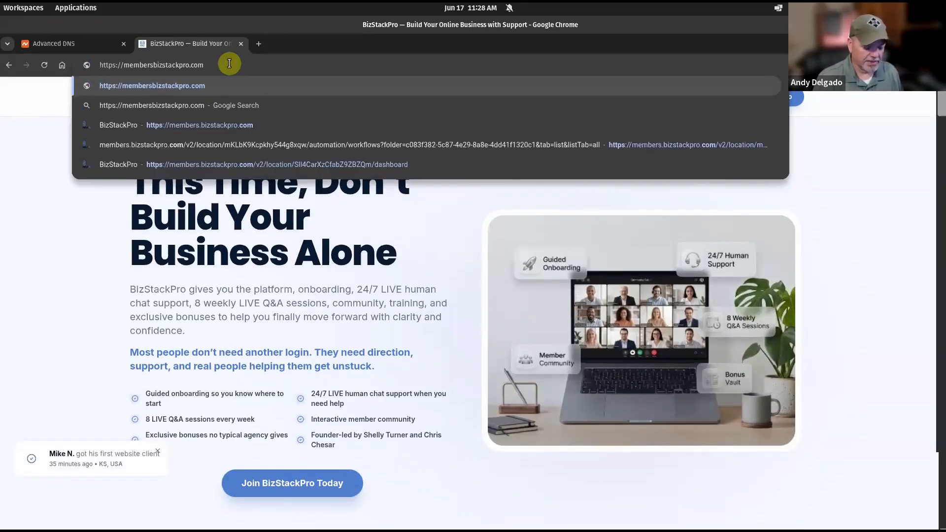
{"action": "type", "text": "."}
{"action": "key", "text": "Return"}
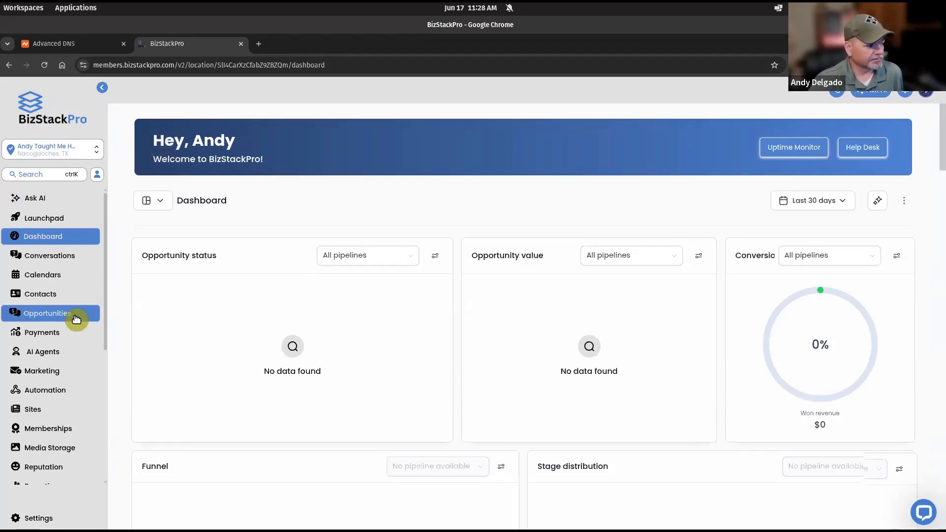
Go to BizStackPro's Settings > Email Services page, showing the dedicated sending domain recommendation
{"action": "scroll", "coordinate": [74, 328], "scroll_direction": "down", "scroll_amount": 3}
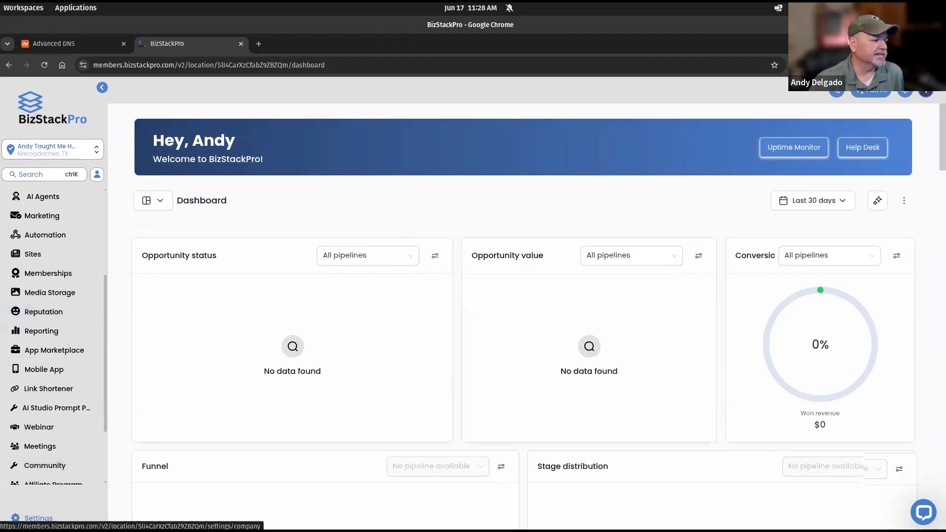
{"action": "left_click", "coordinate": [30, 518]}
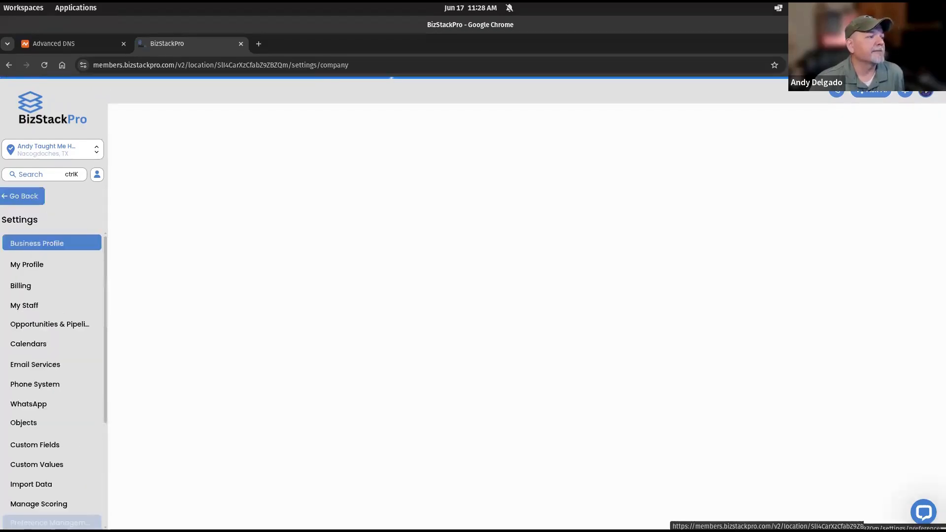
{"action": "left_click", "coordinate": [48, 365]}
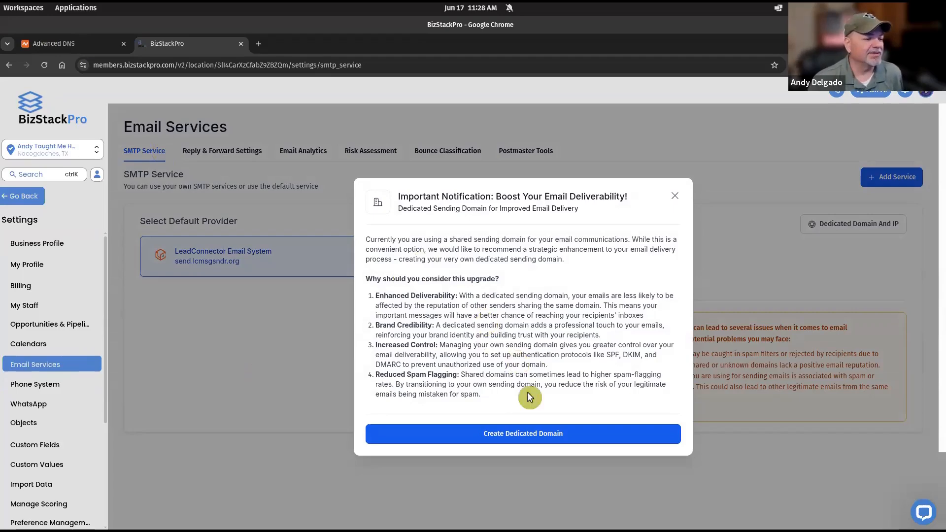
Enter mail.andytaughtmehow.com as the dedicated sending domain and submit it with Add & Verify
{"action": "left_click", "coordinate": [525, 435]}
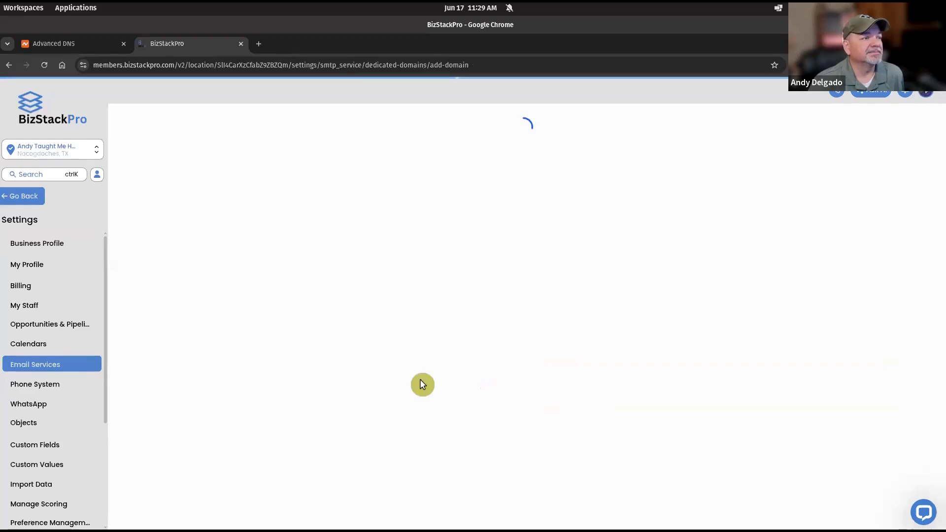
{"action": "left_click", "coordinate": [242, 221]}
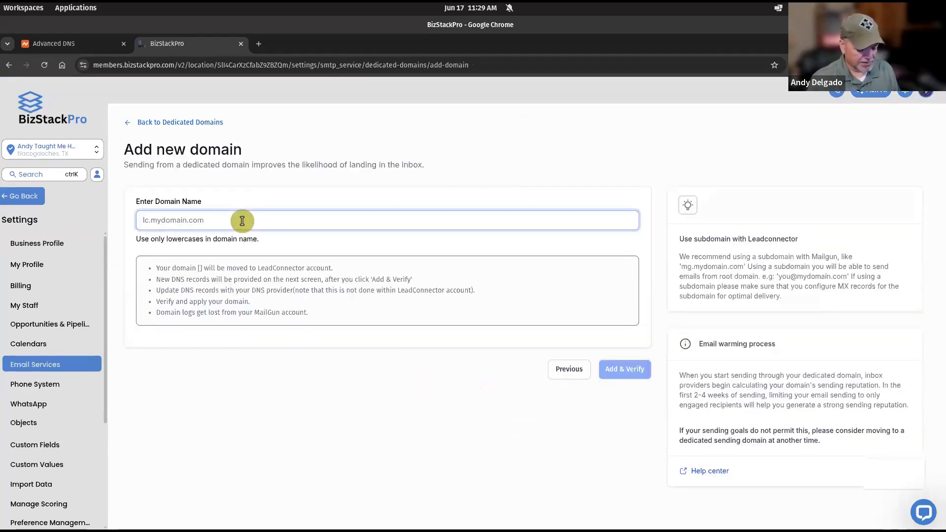
{"action": "type", "text": "mail."}
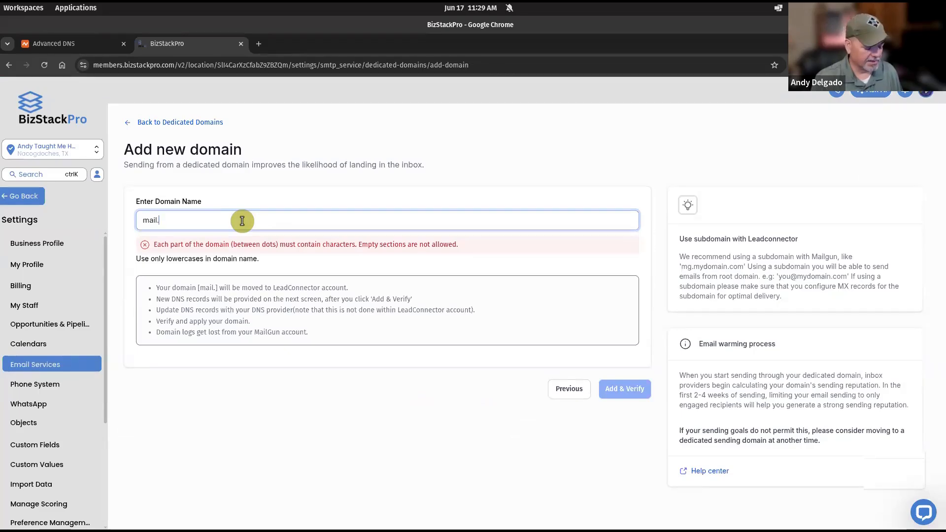
{"action": "type", "text": "and"}
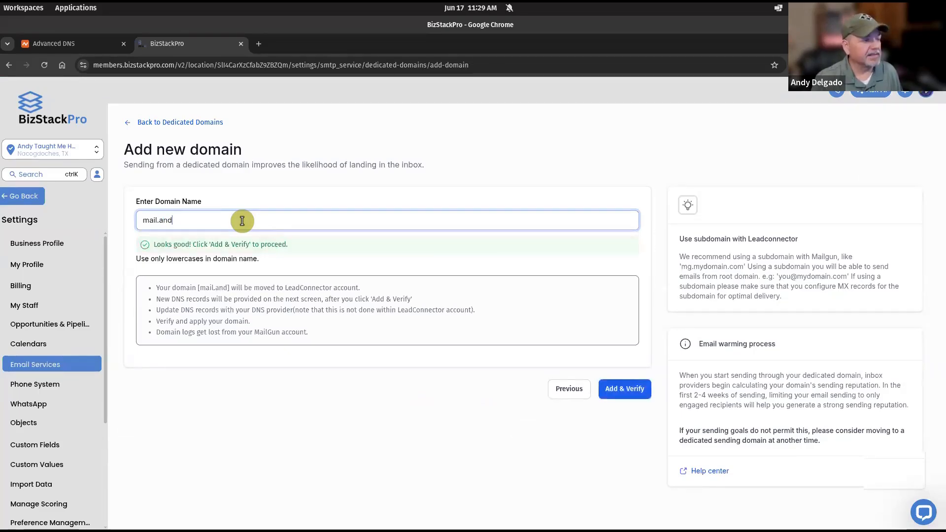
{"action": "type", "text": "ytaug"}
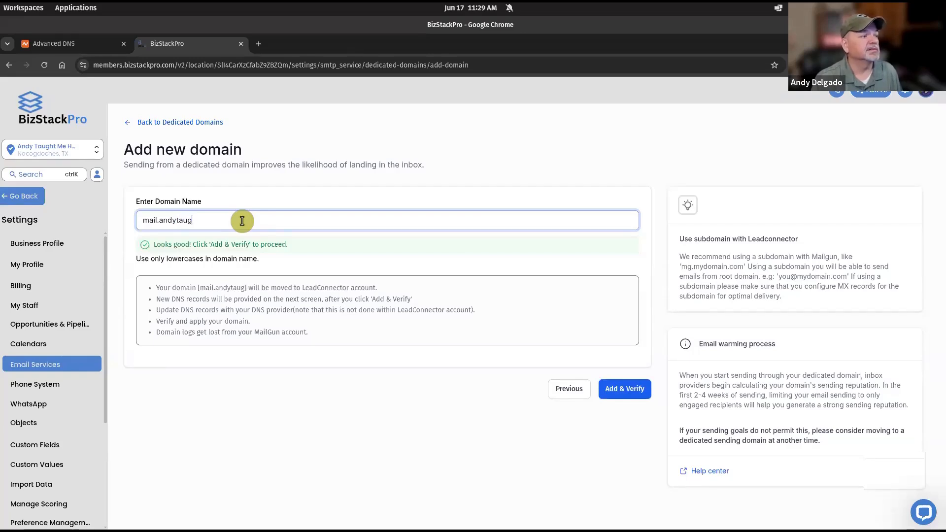
{"action": "type", "text": "htmehow.com"}
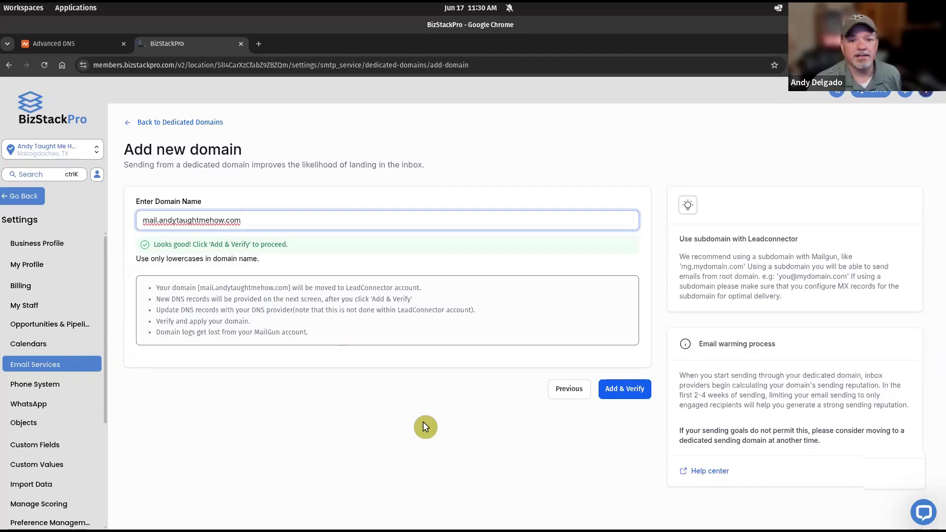
{"action": "left_click", "coordinate": [626, 389]}
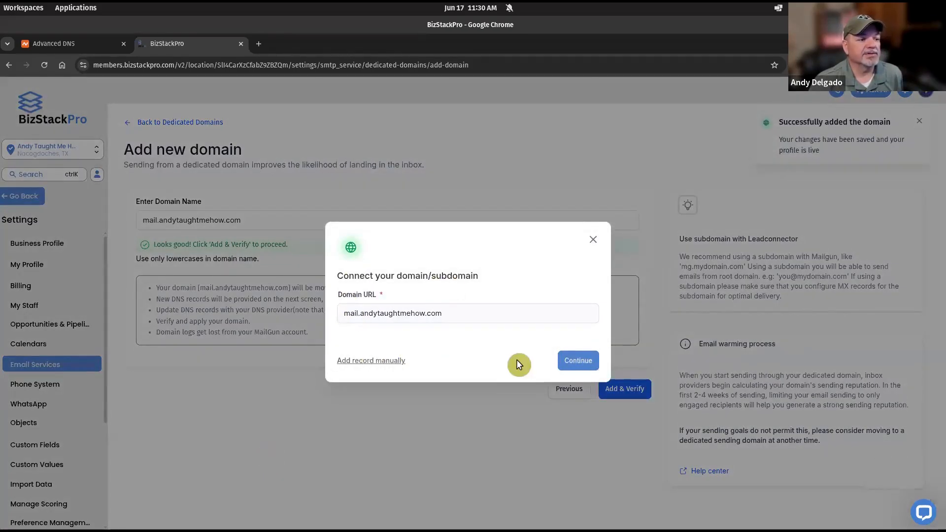
Continue to the required DNS records and place Namecheap's Advanced DNS window beside BizStackPro
{"action": "left_click", "coordinate": [583, 362]}
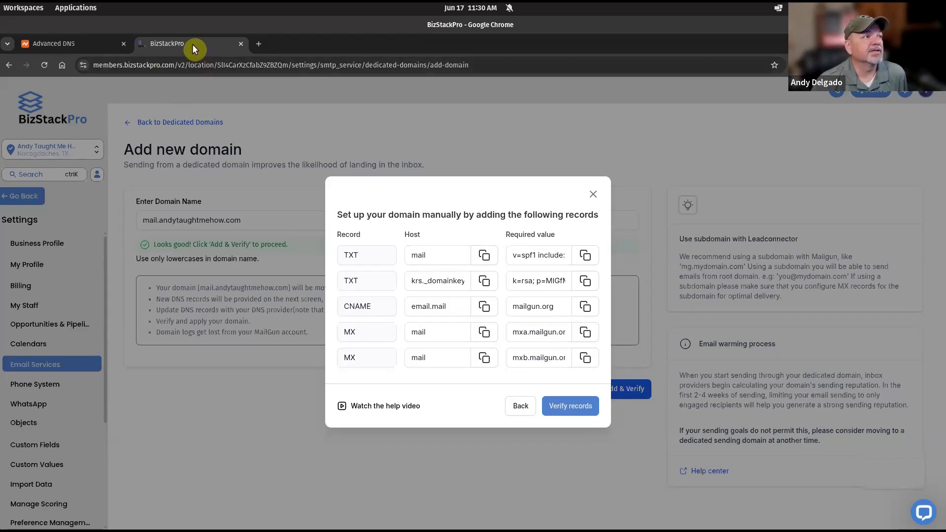
{"action": "left_click", "coordinate": [124, 43]}
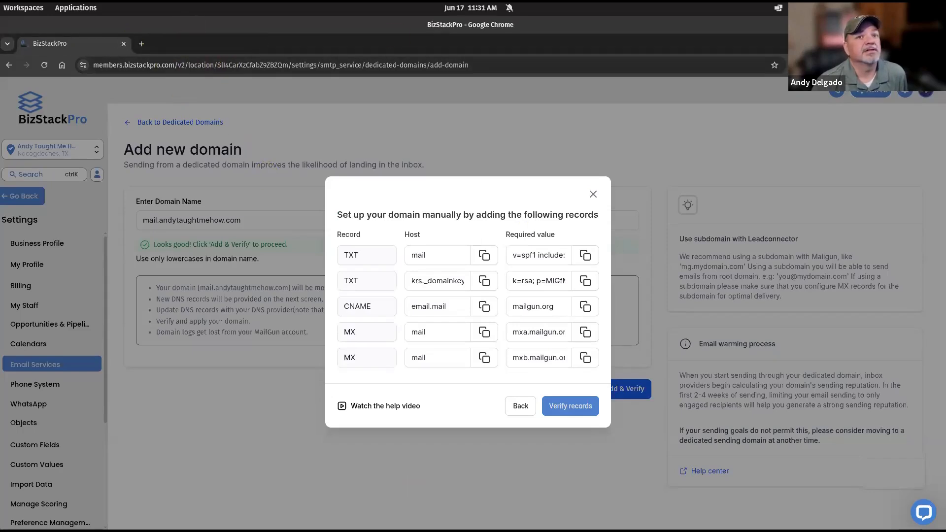
{"action": "left_click_drag", "start_coordinate": [609, 67], "coordinate": [884, 190]}
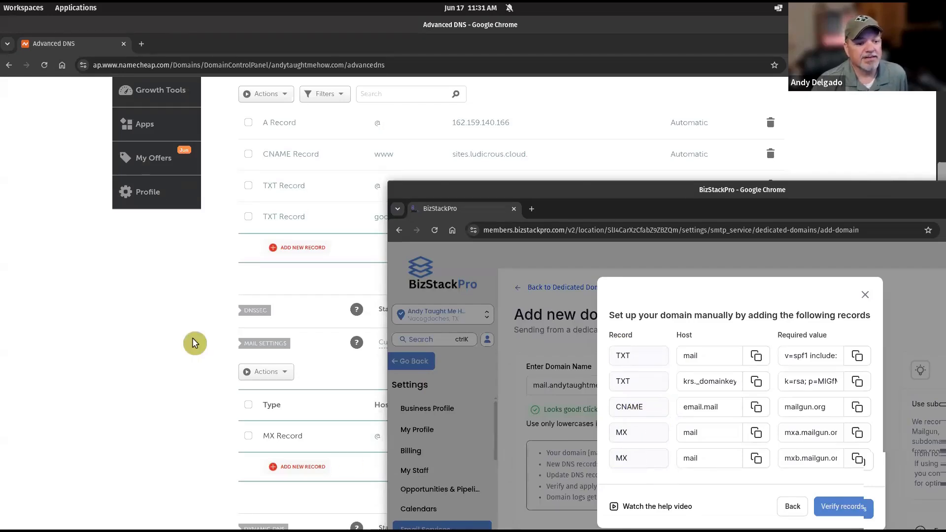
Add a TXT record with host mail, the copied SPF value, and 5 min TTL
{"action": "left_click", "coordinate": [305, 248]}
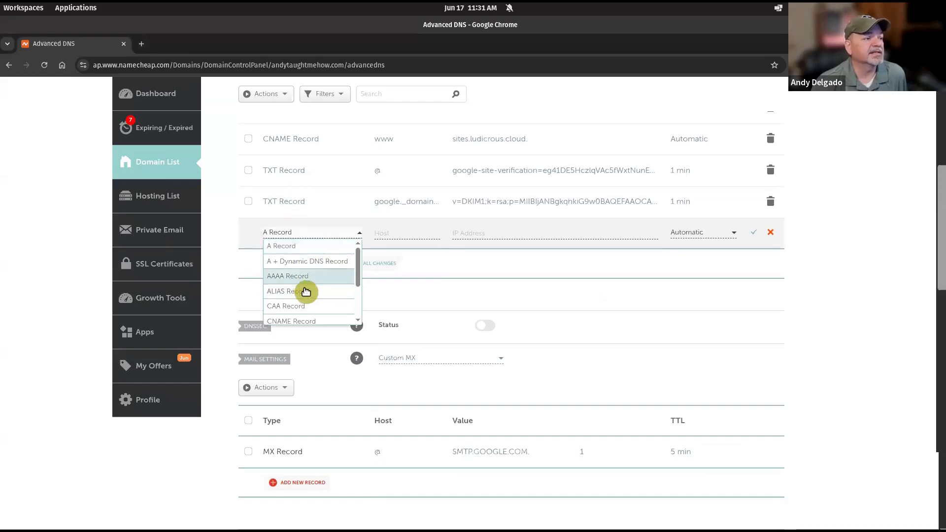
{"action": "scroll", "coordinate": [306, 294], "scroll_direction": "down", "scroll_amount": 3}
{"action": "left_click", "coordinate": [305, 297]}
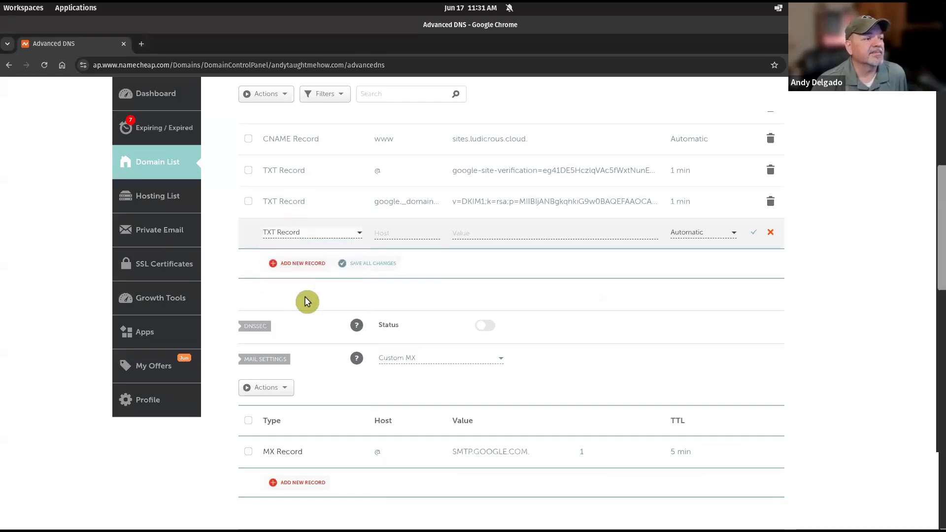
{"action": "key", "text": "alt+Tab"}
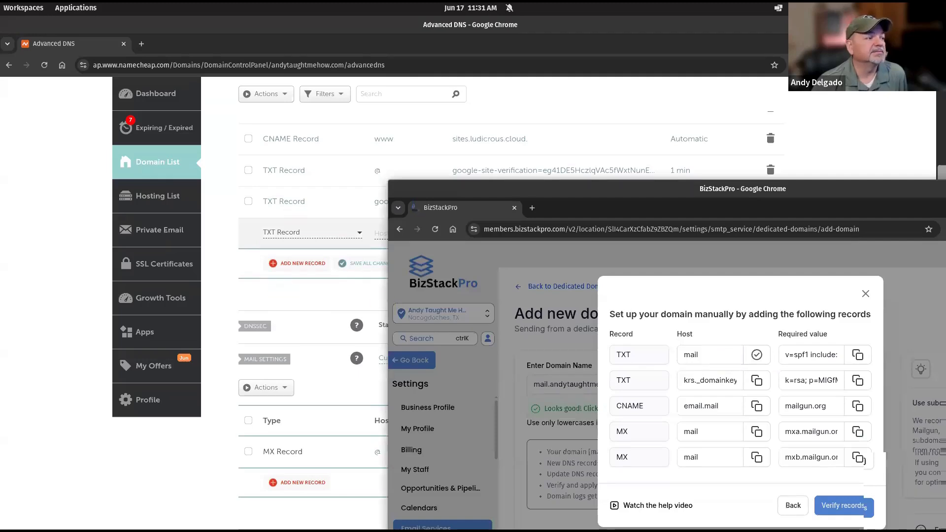
{"action": "left_click", "coordinate": [44, 323]}
{"action": "left_click", "coordinate": [395, 234]}
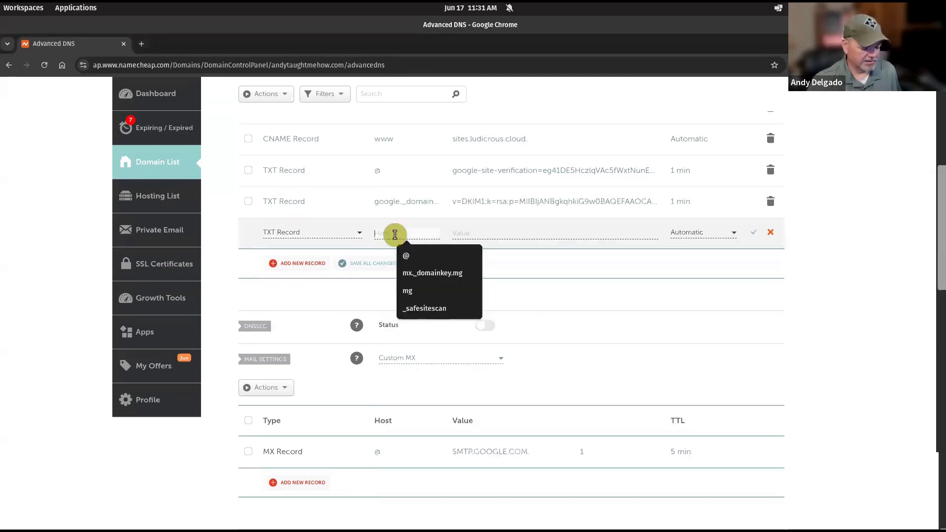
{"action": "key", "text": "ctrl+v"}
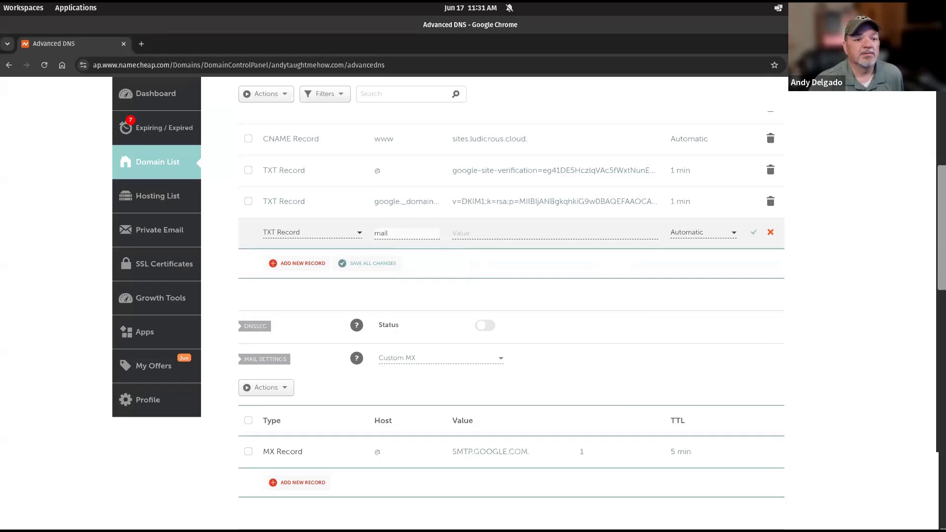
{"action": "key", "text": "alt+Tab"}
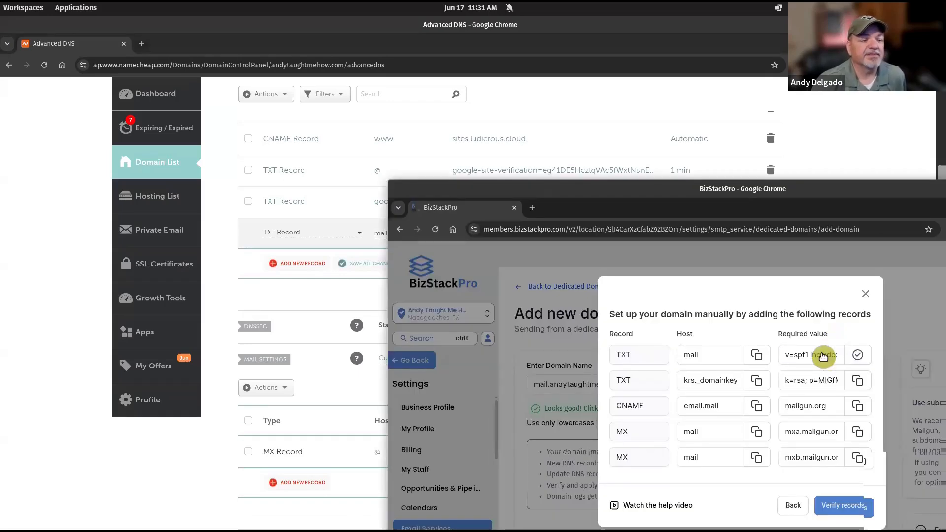
{"action": "left_click", "coordinate": [67, 259]}
{"action": "left_click", "coordinate": [523, 231]}
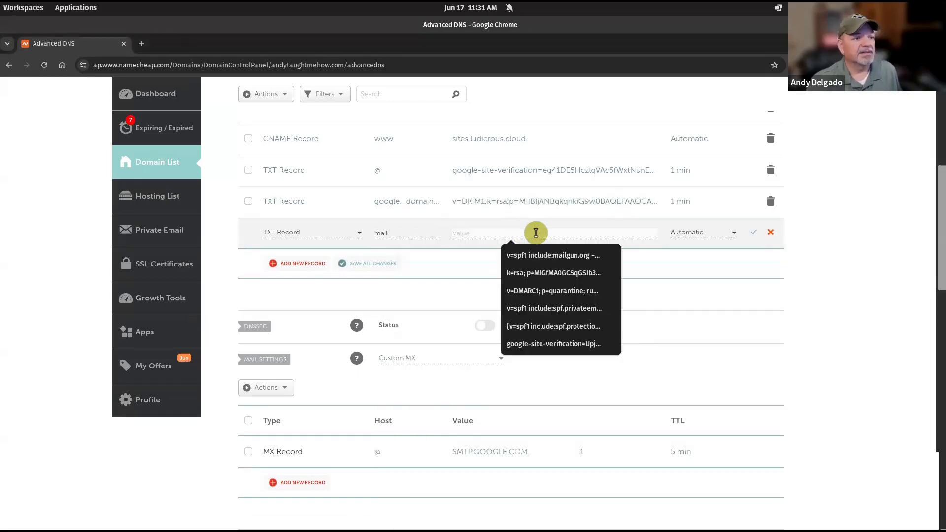
{"action": "key", "text": "ctrl+v"}
{"action": "left_click", "coordinate": [722, 233]}
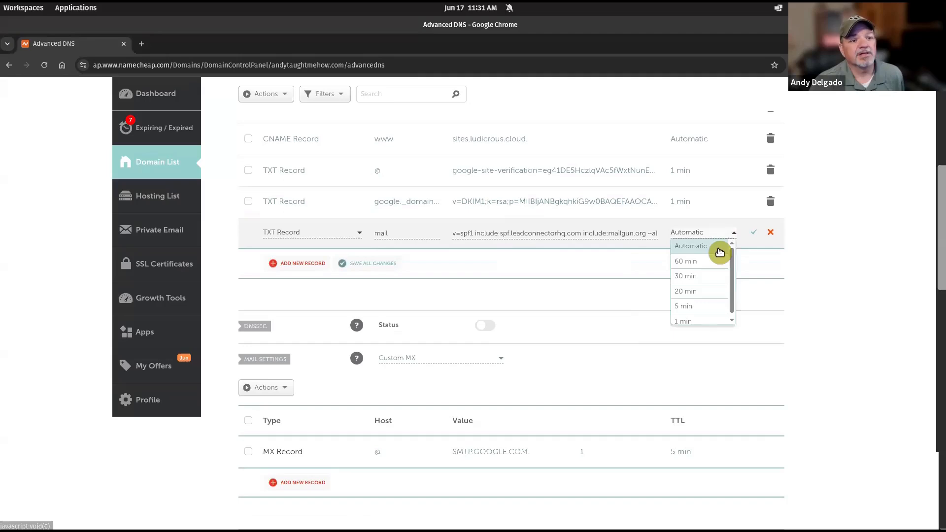
{"action": "left_click", "coordinate": [706, 311]}
Add a TXT record with host krs._domainkey.mail, the copied DKIM value, and 5 min TTL
{"action": "key", "text": "alt+Tab"}
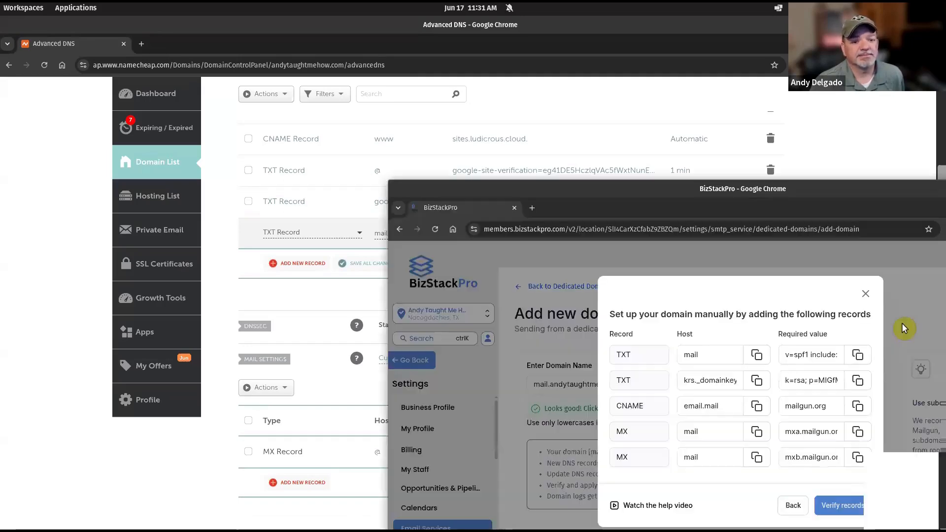
{"action": "left_click", "coordinate": [724, 382]}
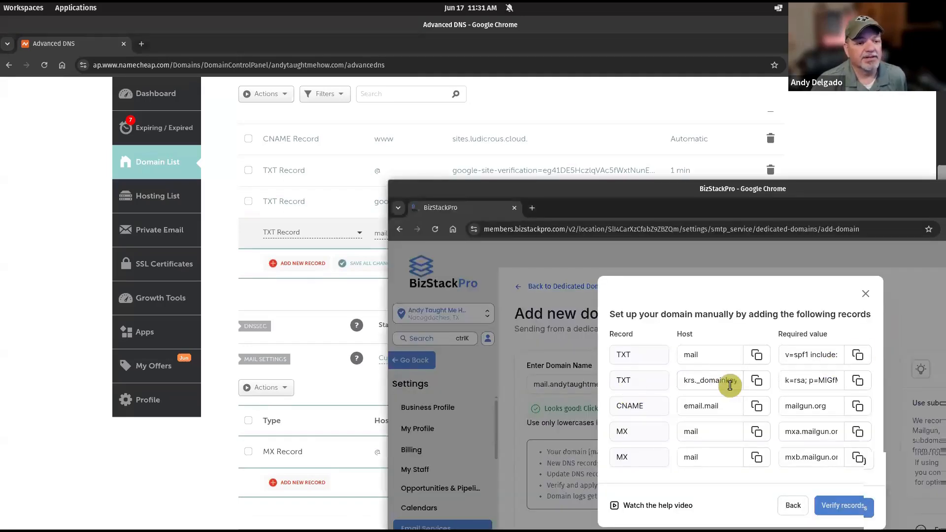
{"action": "left_click", "coordinate": [753, 383]}
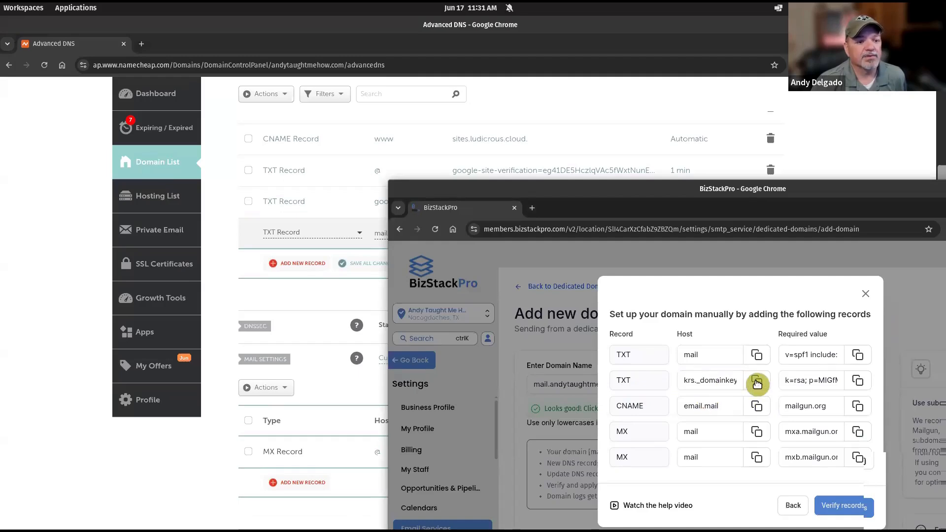
{"action": "left_click", "coordinate": [81, 242]}
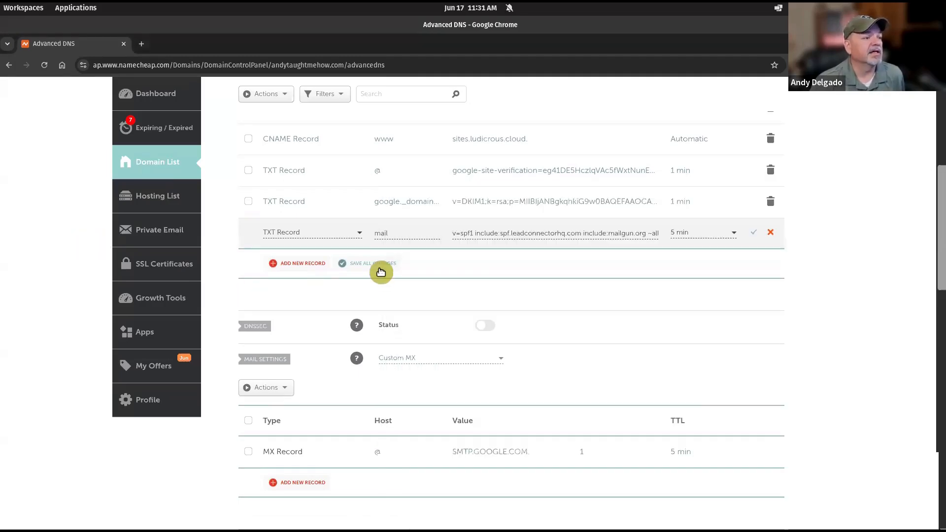
{"action": "left_click", "coordinate": [298, 263]}
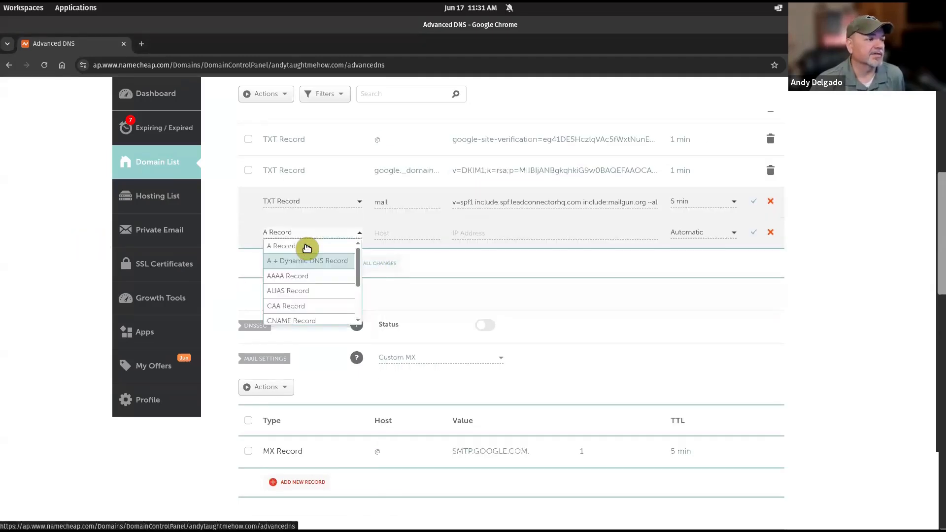
{"action": "scroll", "coordinate": [310, 286], "scroll_direction": "down", "scroll_amount": 2}
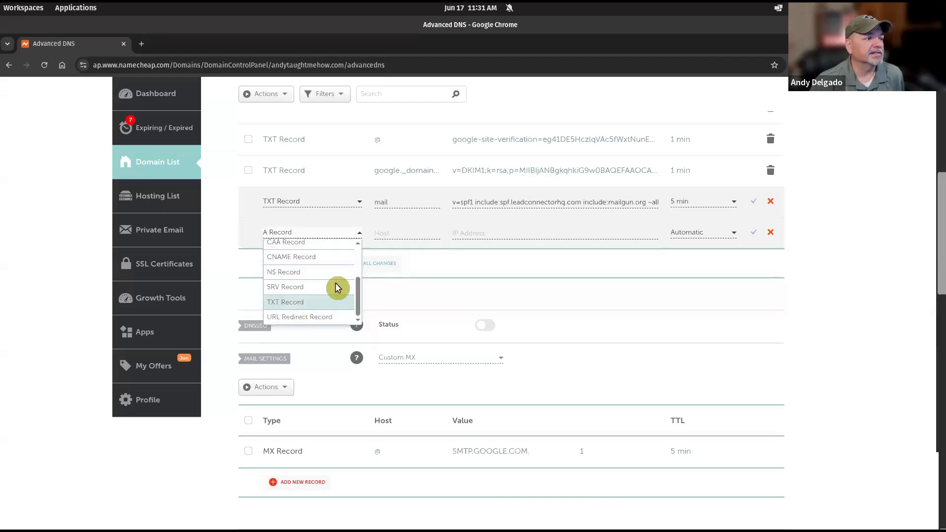
{"action": "left_click", "coordinate": [327, 302]}
{"action": "left_click", "coordinate": [391, 234]}
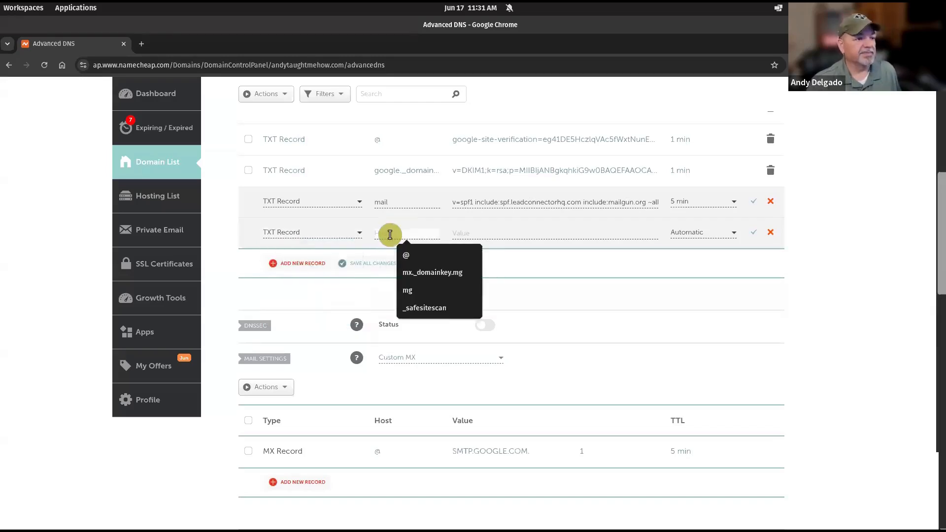
{"action": "key", "text": "ctrl+v"}
{"action": "key", "text": "alt+Tab"}
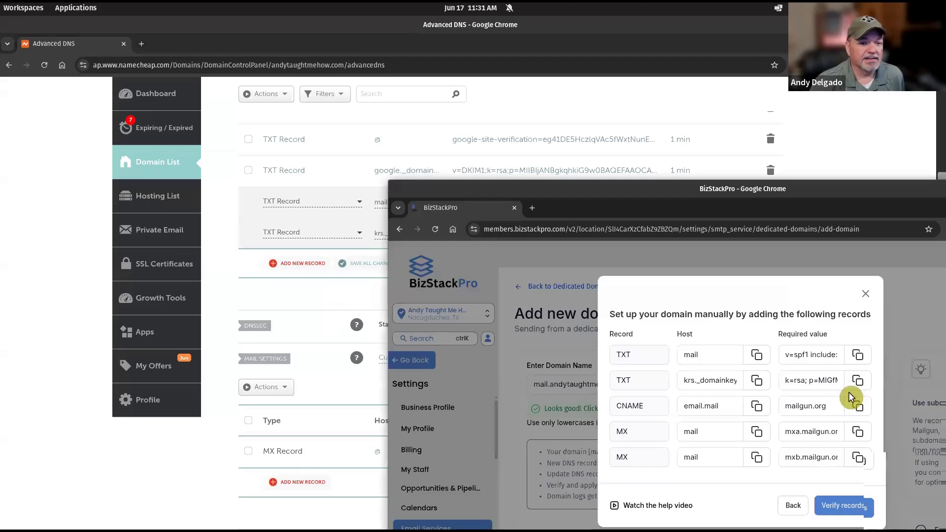
{"action": "left_click", "coordinate": [858, 381]}
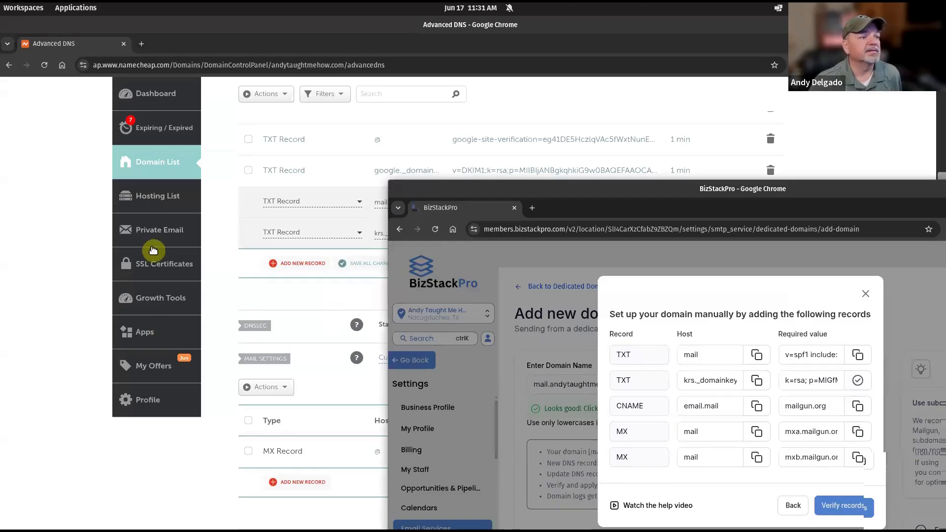
{"action": "key", "text": "alt+Tab"}
{"action": "left_click", "coordinate": [485, 231]}
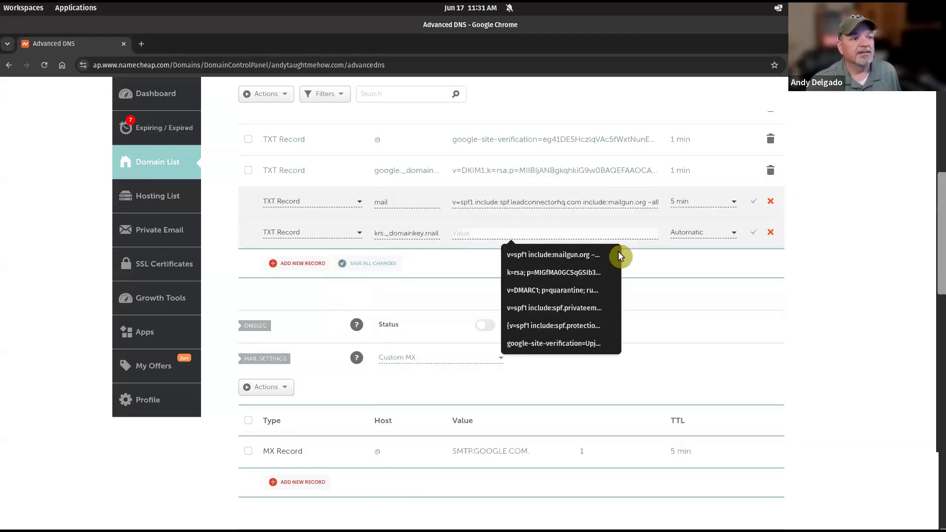
{"action": "key", "text": "ctrl+v"}
{"action": "left_click", "coordinate": [723, 237]}
{"action": "left_click", "coordinate": [701, 306]}
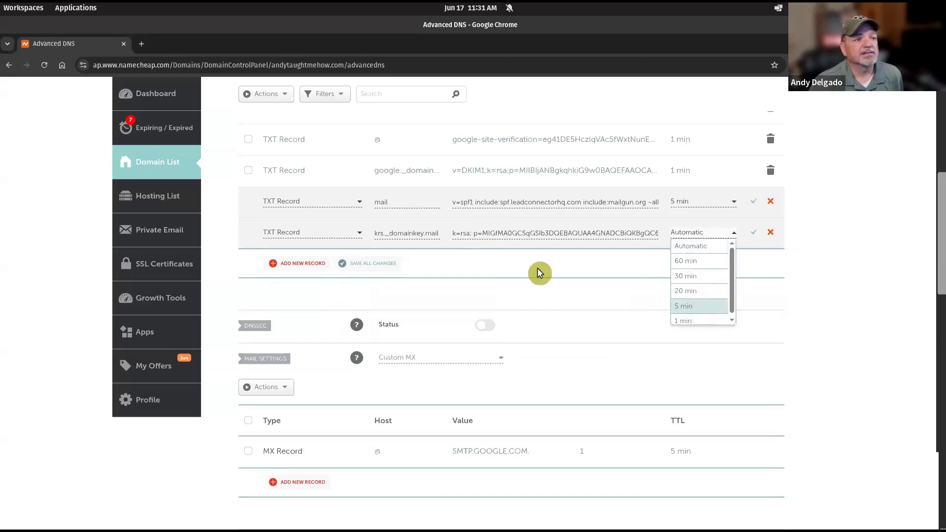
Add a CNAME record email.mail pointing to mailgun.org, then save all three new records
{"action": "left_click", "coordinate": [312, 265]}
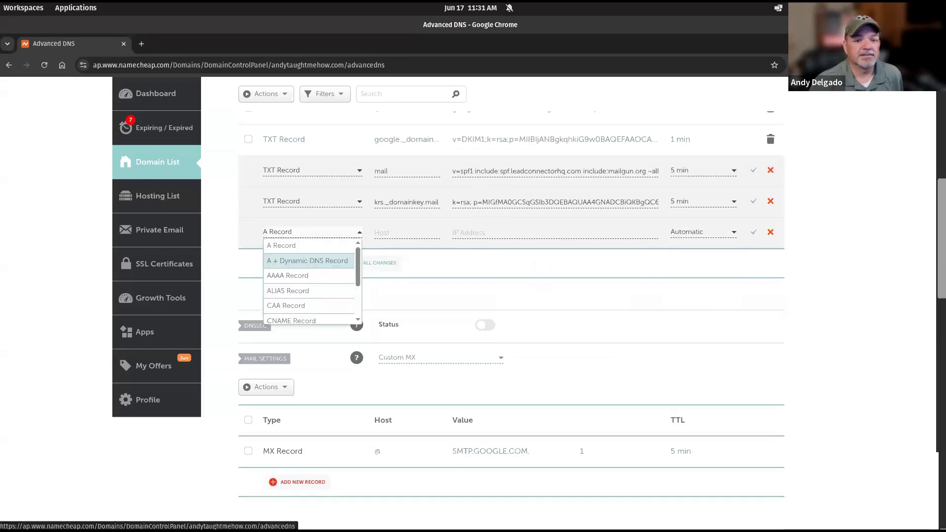
{"action": "key", "text": "alt+Tab"}
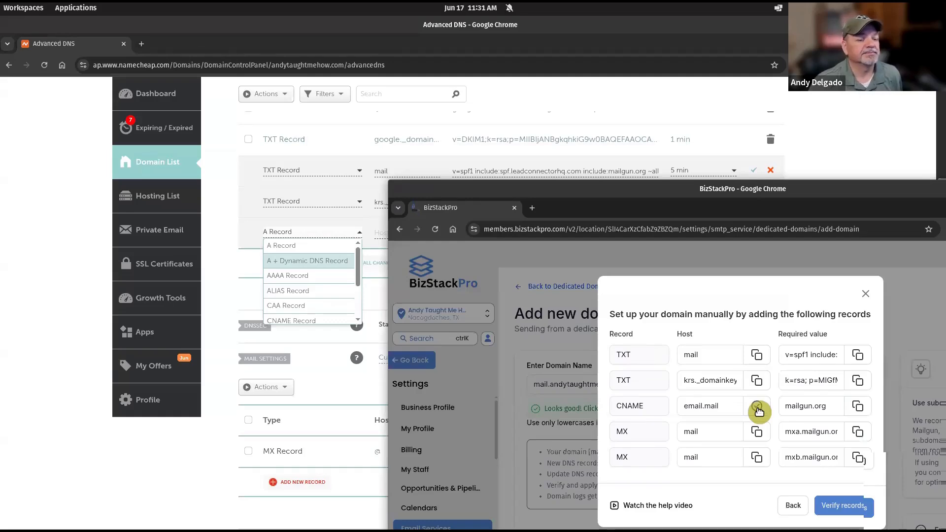
{"action": "left_click", "coordinate": [47, 260]}
{"action": "left_click", "coordinate": [315, 233]}
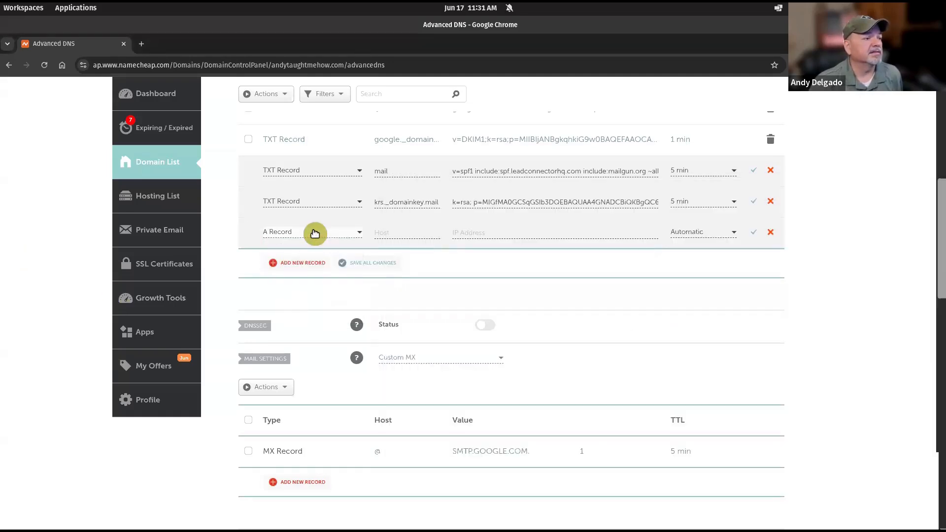
{"action": "left_click", "coordinate": [302, 315]}
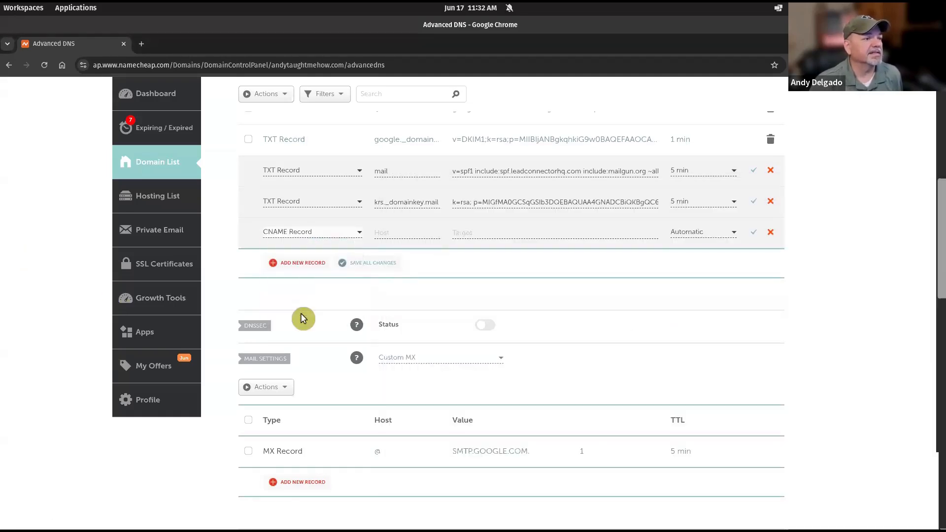
{"action": "left_click", "coordinate": [396, 232]}
{"action": "key", "text": "ctrl+v"}
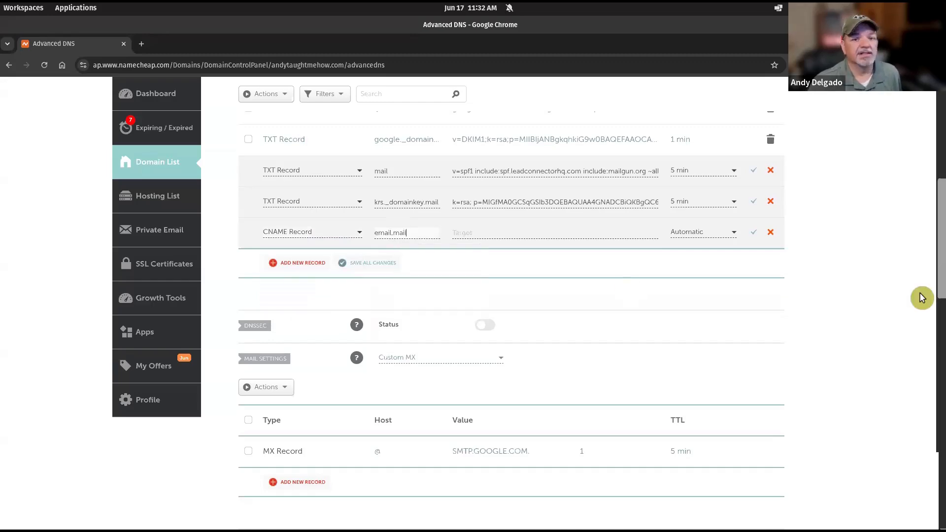
{"action": "key", "text": "alt+Tab"}
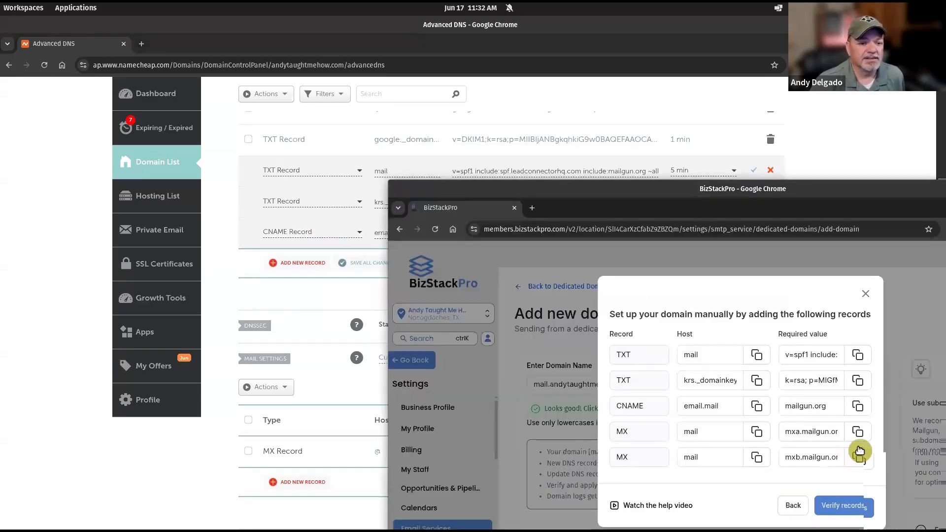
{"action": "left_click", "coordinate": [859, 406]}
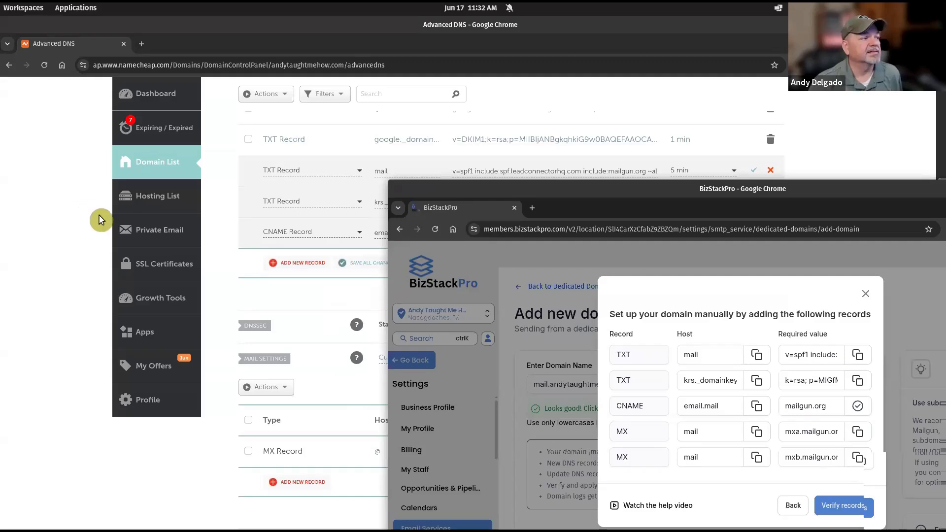
{"action": "left_click", "coordinate": [69, 207]}
{"action": "left_click", "coordinate": [502, 232]}
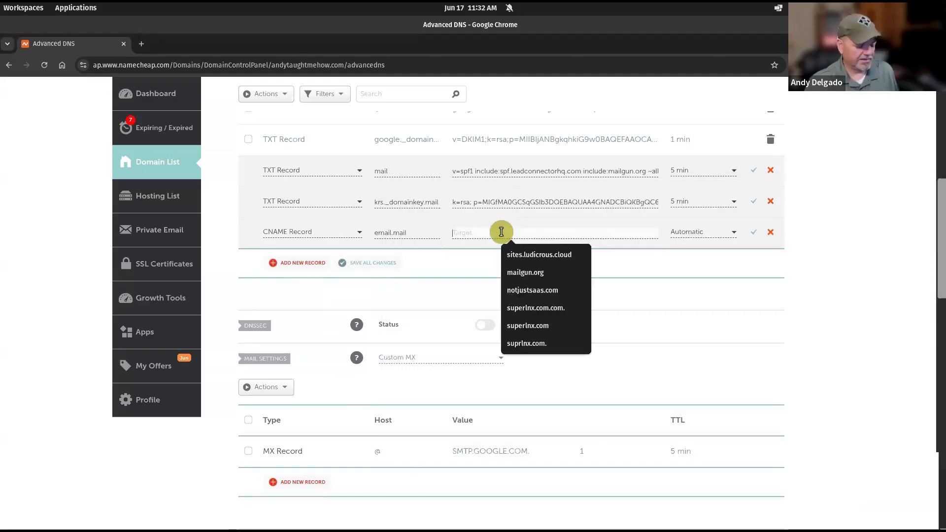
{"action": "key", "text": "ctrl+v"}
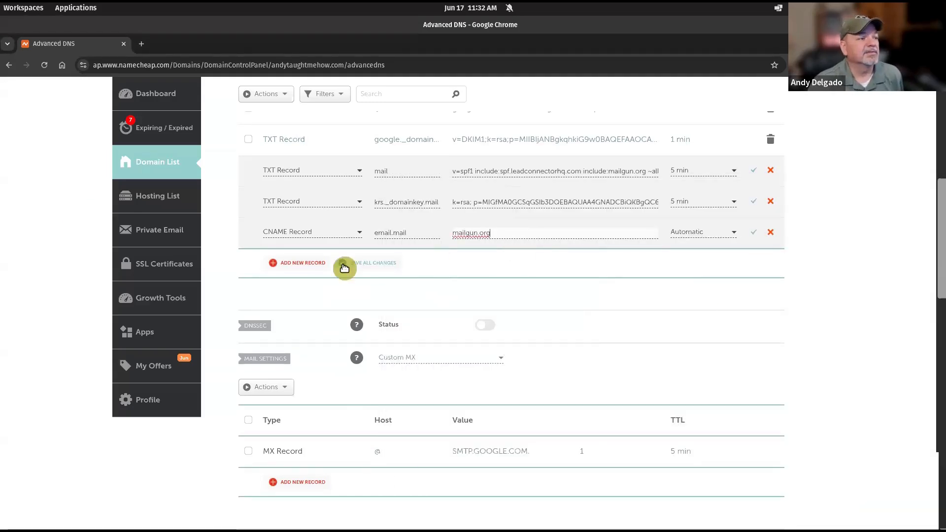
{"action": "left_click", "coordinate": [373, 266]}
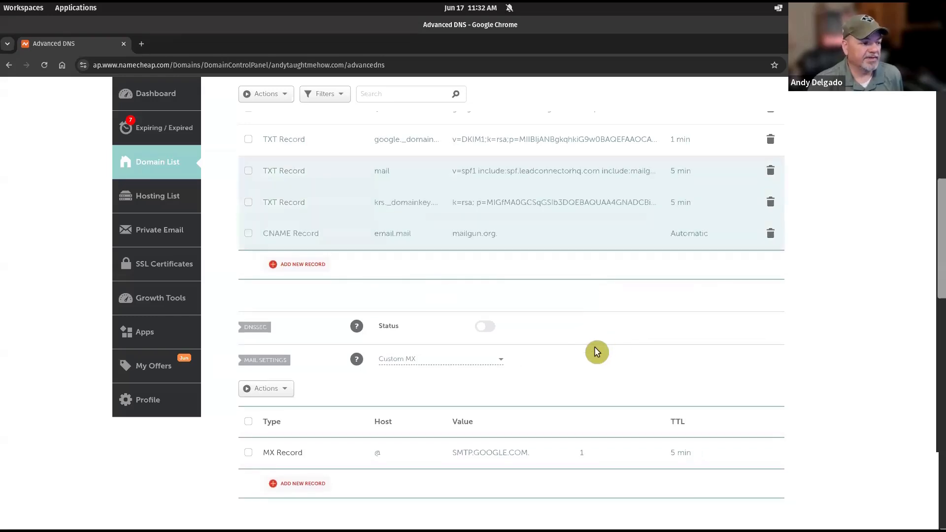
Add and save an MX record for host mail to mxa.mailgun.org, priority 1, TTL 5 min
{"action": "left_click", "coordinate": [296, 486]}
{"action": "scroll", "coordinate": [306, 443], "scroll_direction": "down", "scroll_amount": 5}
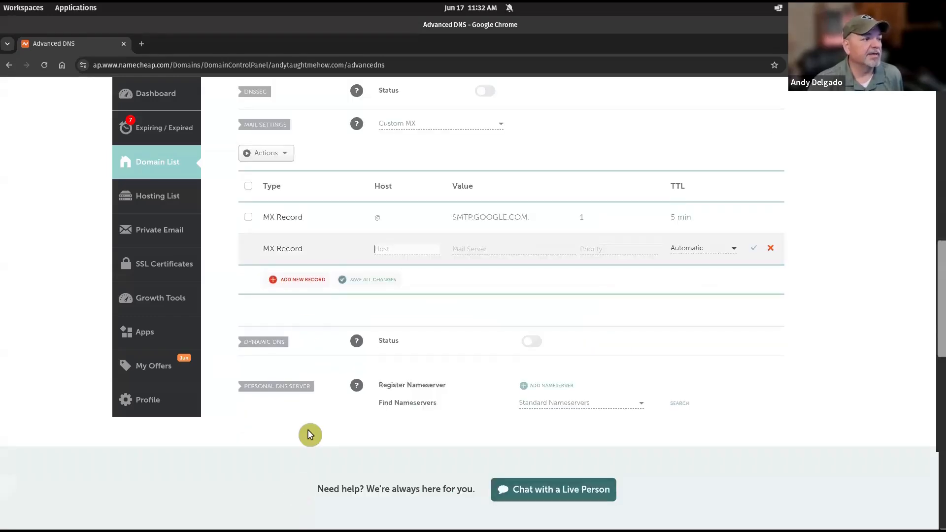
{"action": "key", "text": "alt+Tab"}
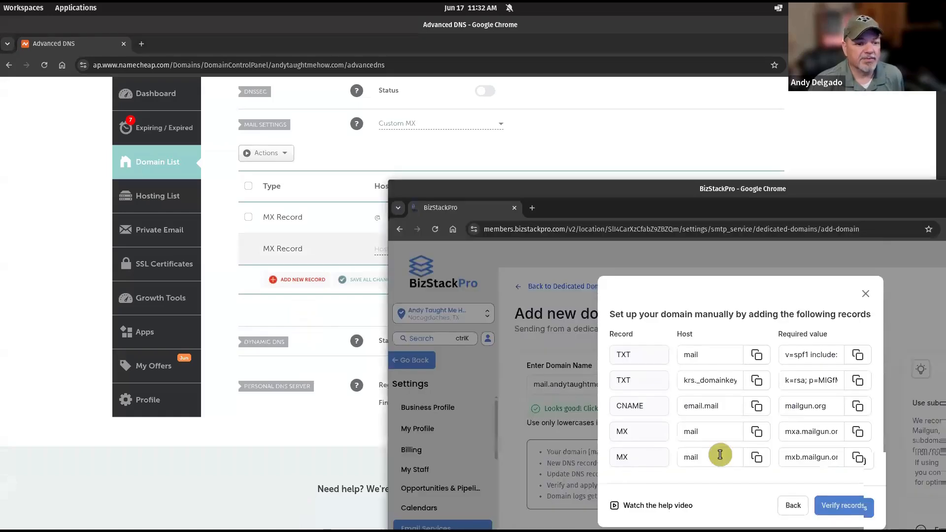
{"action": "left_click", "coordinate": [757, 434]}
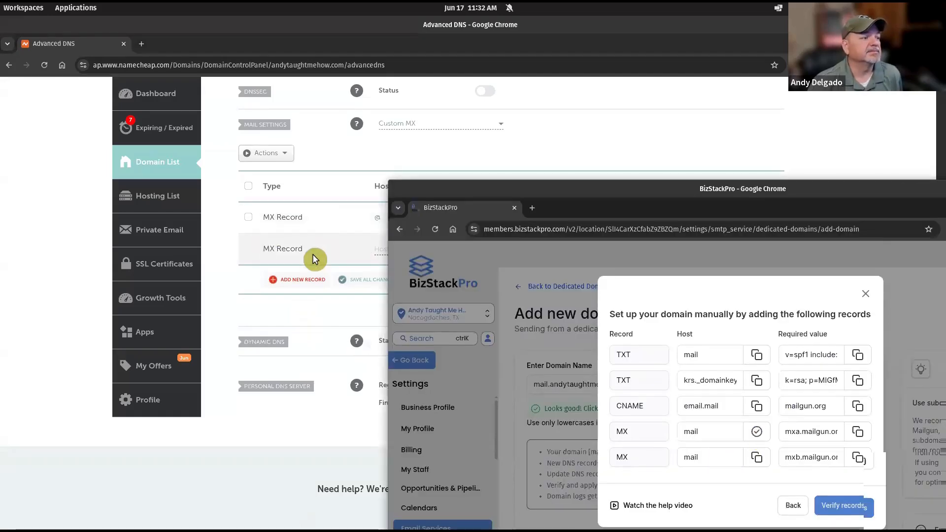
{"action": "left_click", "coordinate": [381, 303]}
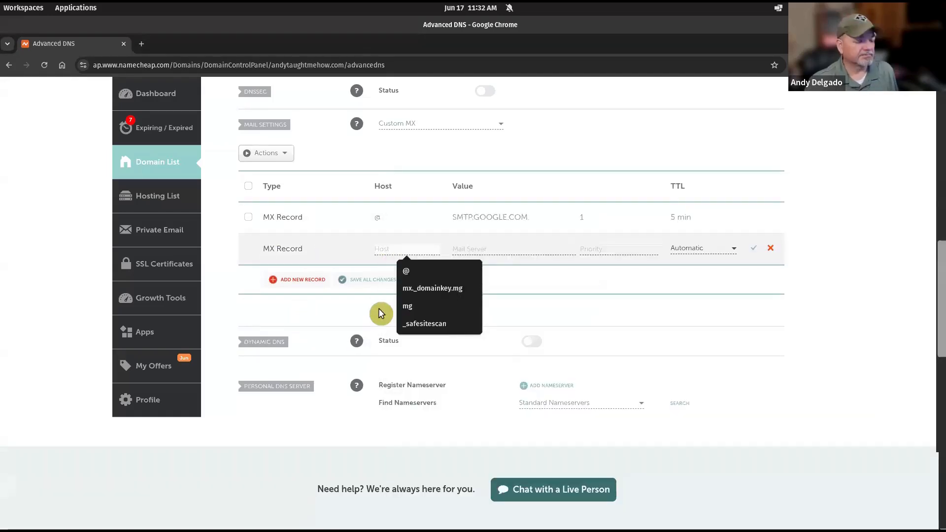
{"action": "key", "text": "ctrl+v"}
{"action": "key", "text": "alt+Tab"}
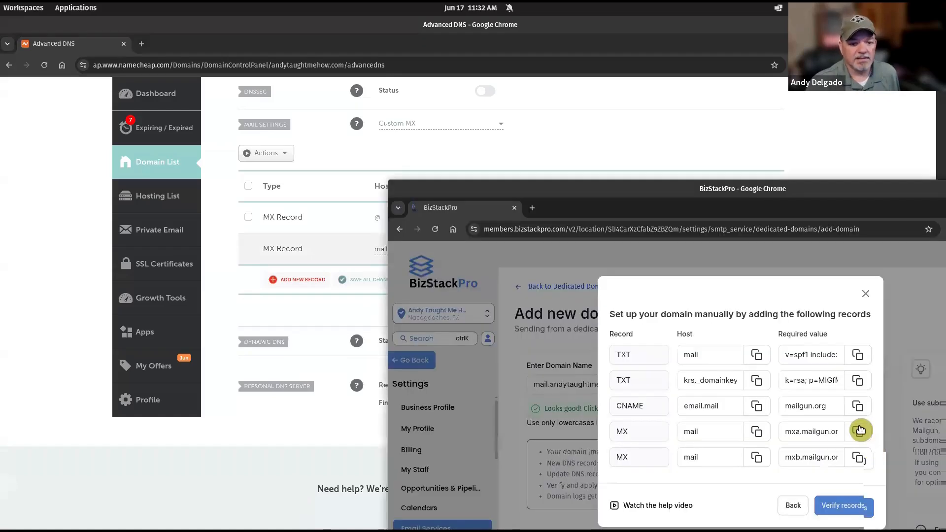
{"action": "left_click", "coordinate": [861, 431]}
{"action": "key", "text": "alt+Tab"}
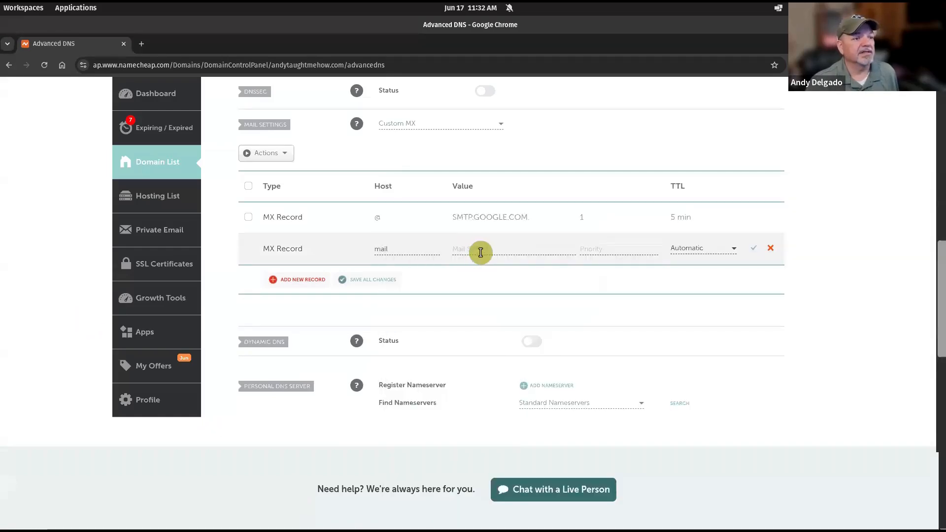
{"action": "left_click", "coordinate": [481, 250]}
{"action": "key", "text": "ctrl+v"}
{"action": "left_click", "coordinate": [596, 249]}
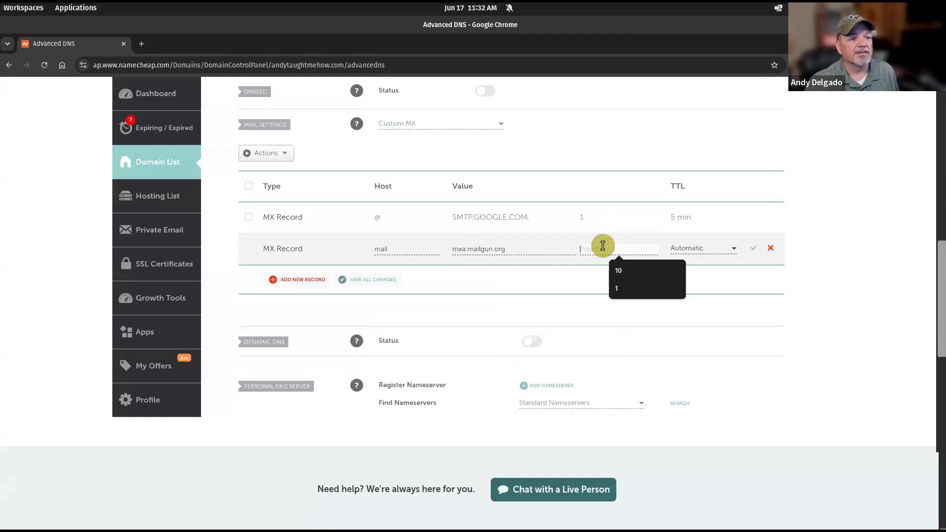
{"action": "left_click", "coordinate": [623, 291]}
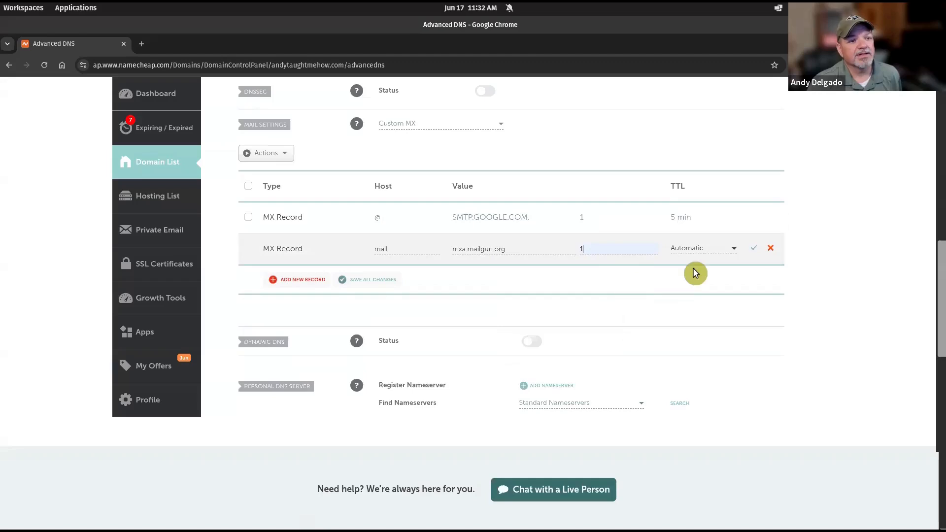
{"action": "left_click", "coordinate": [715, 248]}
{"action": "left_click", "coordinate": [707, 323]}
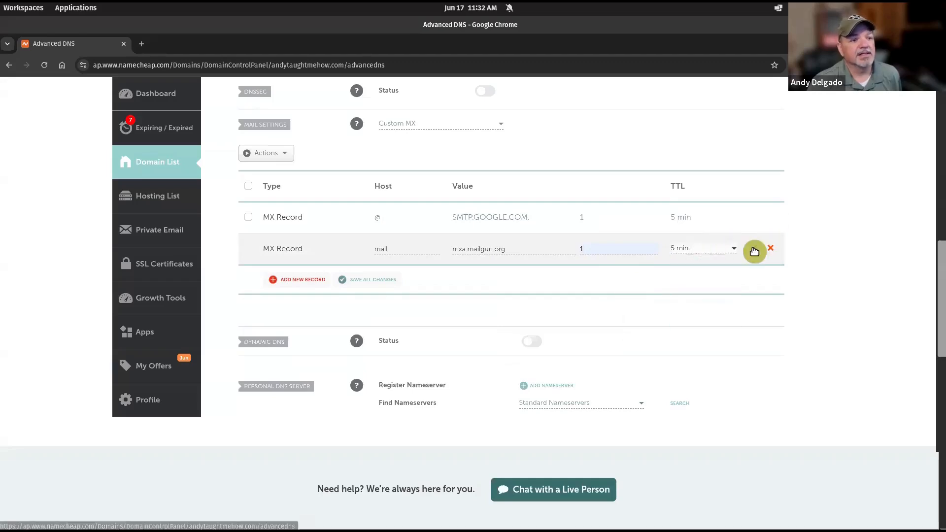
{"action": "left_click", "coordinate": [754, 249]}
Add and save a second MX record for host mail to mxb.mailgun.org, priority 5, TTL 5 min
{"action": "key", "text": "alt+Tab"}
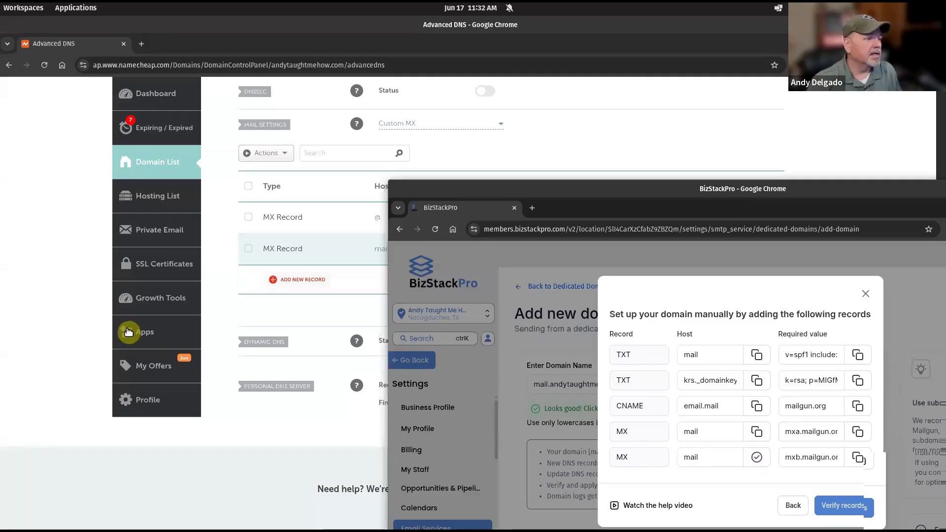
{"action": "left_click", "coordinate": [364, 289]}
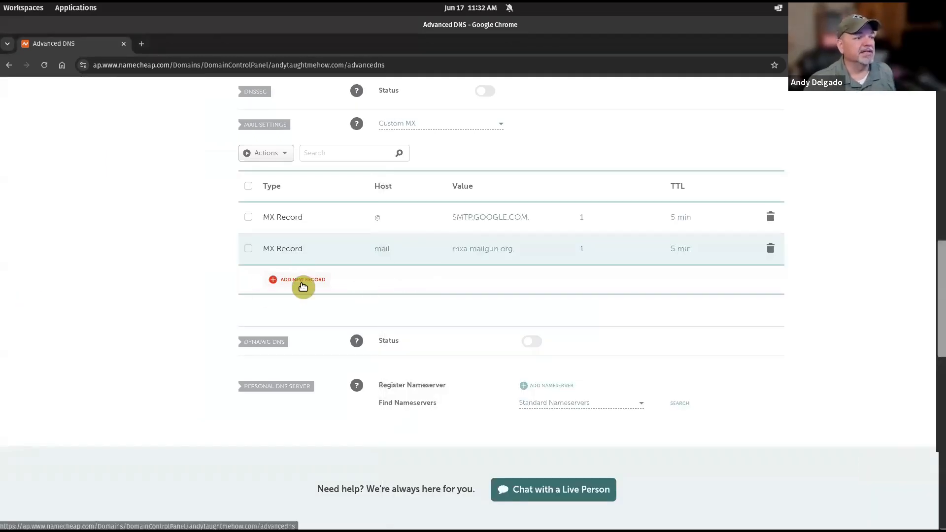
{"action": "left_click", "coordinate": [302, 280]}
{"action": "type", "text": "mail"}
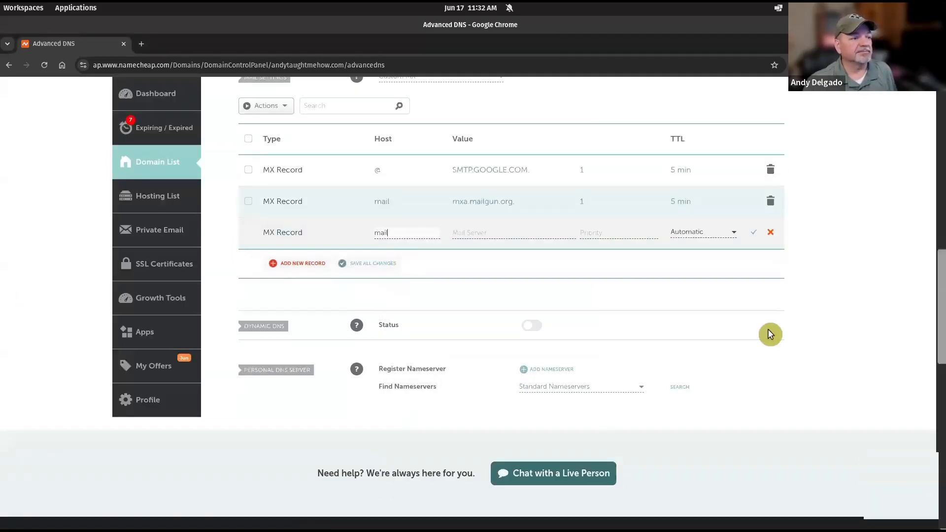
{"action": "key", "text": "alt+Tab"}
{"action": "left_click", "coordinate": [858, 457]}
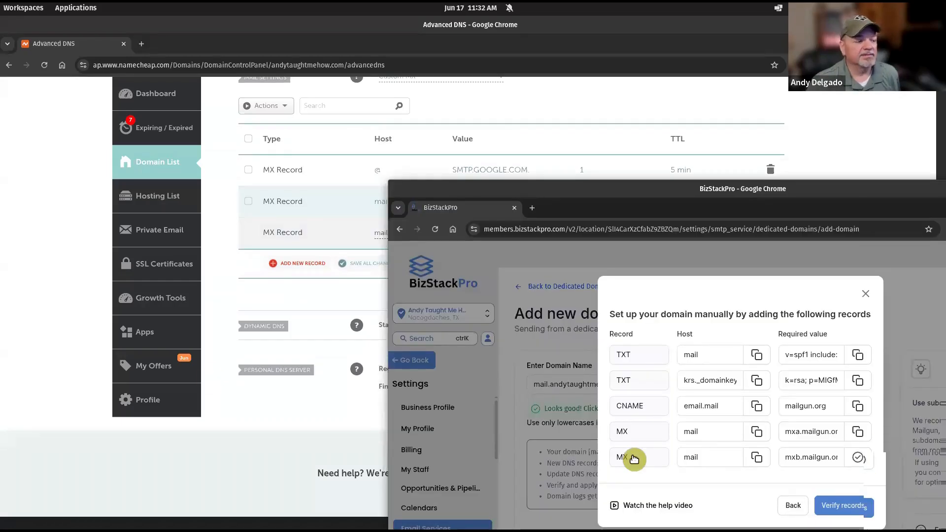
{"action": "left_click", "coordinate": [86, 325]}
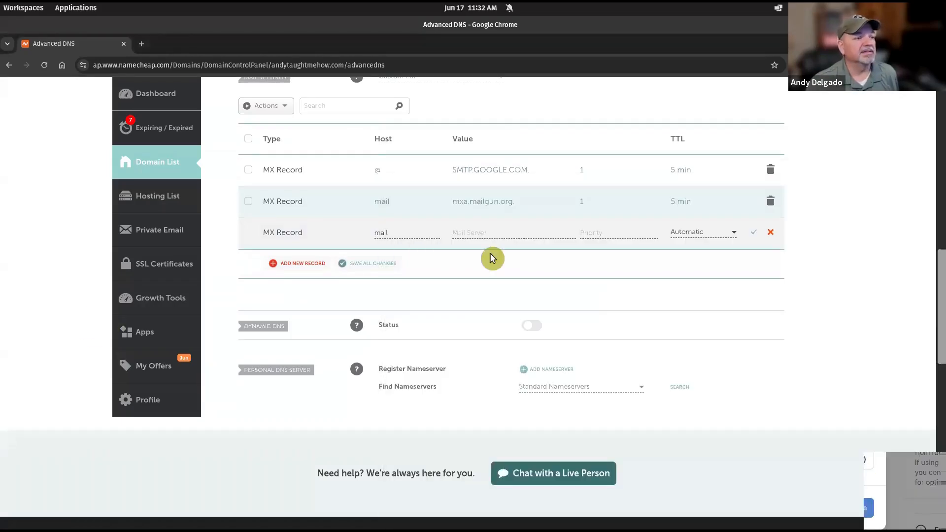
{"action": "left_click", "coordinate": [488, 227]}
{"action": "key", "text": "ctrl+v"}
{"action": "left_click", "coordinate": [587, 236]}
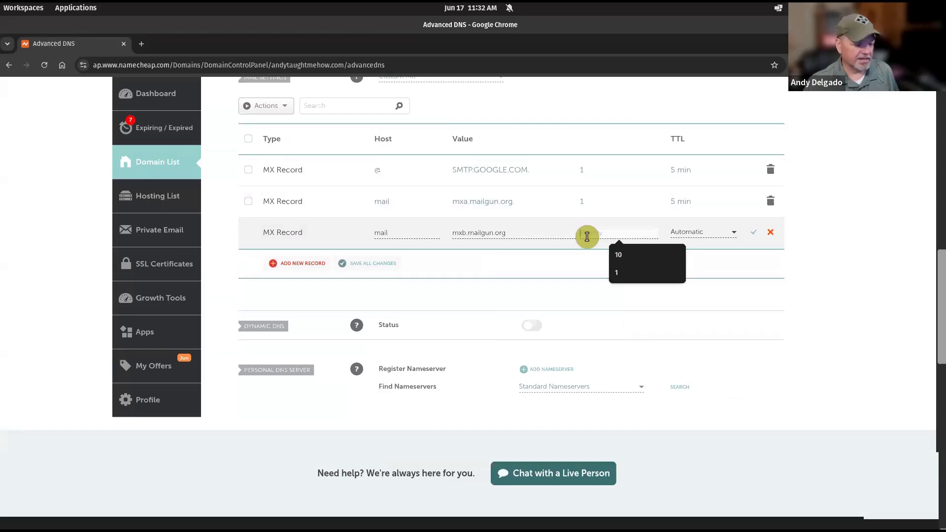
{"action": "type", "text": "5"}
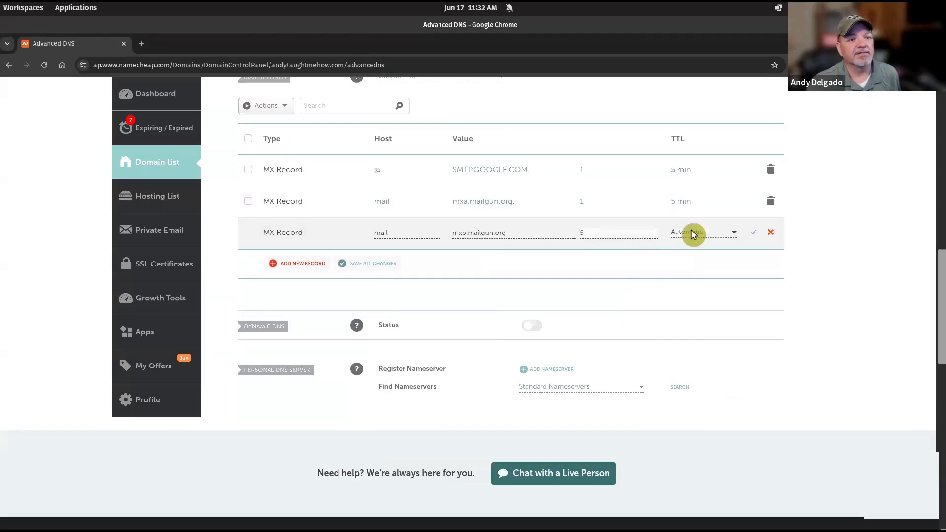
{"action": "left_click", "coordinate": [691, 232]}
{"action": "left_click", "coordinate": [687, 308]}
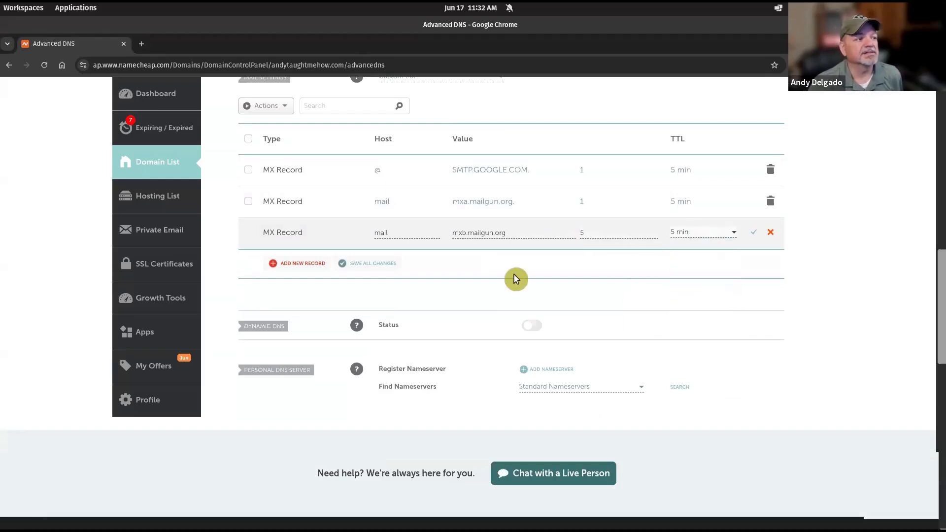
{"action": "left_click", "coordinate": [385, 267]}
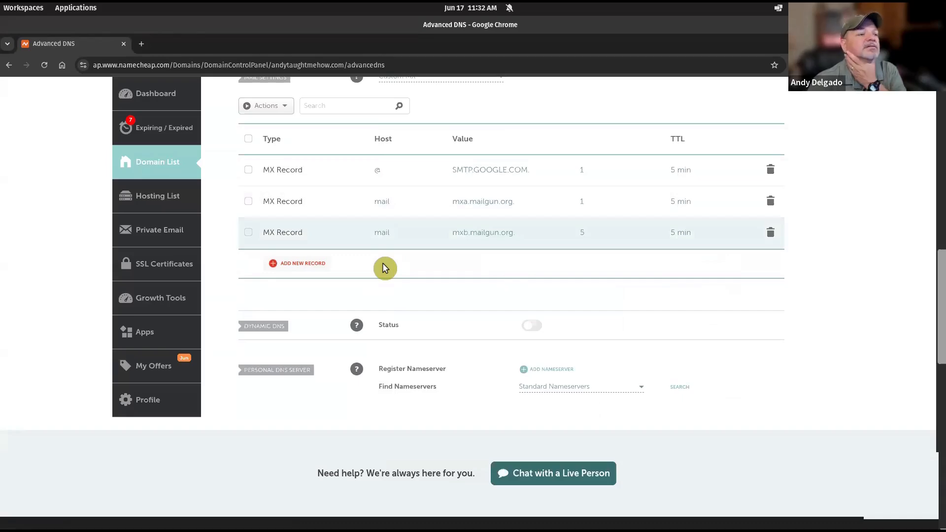
Verify the DNS records and the mail.andytaughtmehow.com domain in BizStackPro, starting Stage 1 warmup
{"action": "left_click_drag", "start_coordinate": [945, 205], "coordinate": [613, 3]}
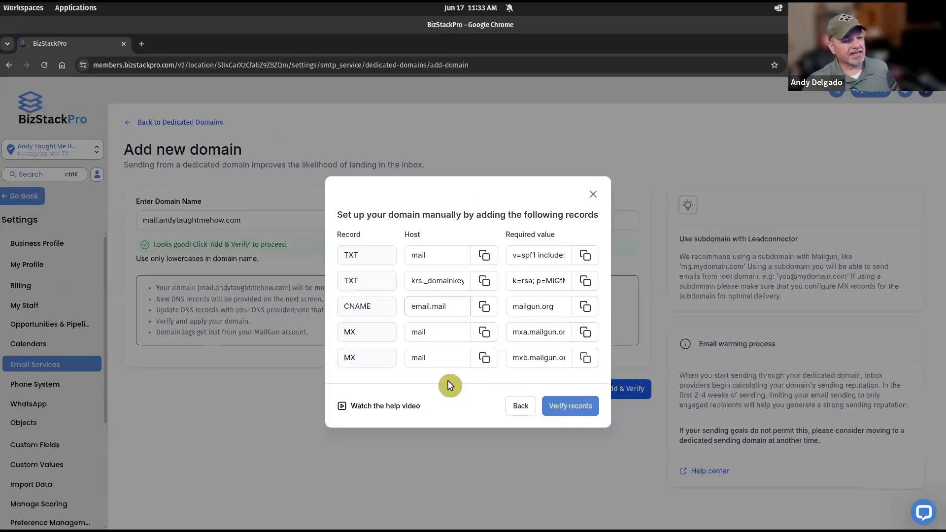
{"action": "left_click", "coordinate": [570, 407]}
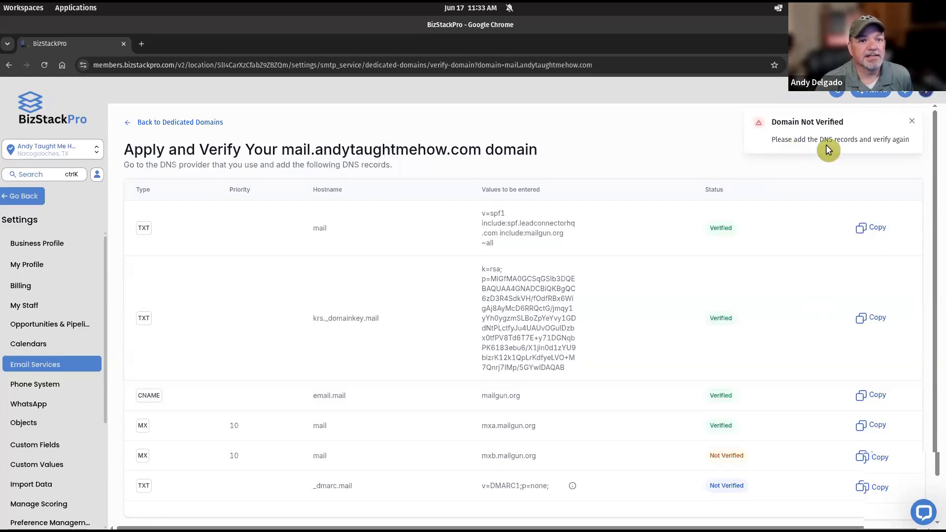
{"action": "scroll", "coordinate": [624, 290], "scroll_direction": "down", "scroll_amount": 1}
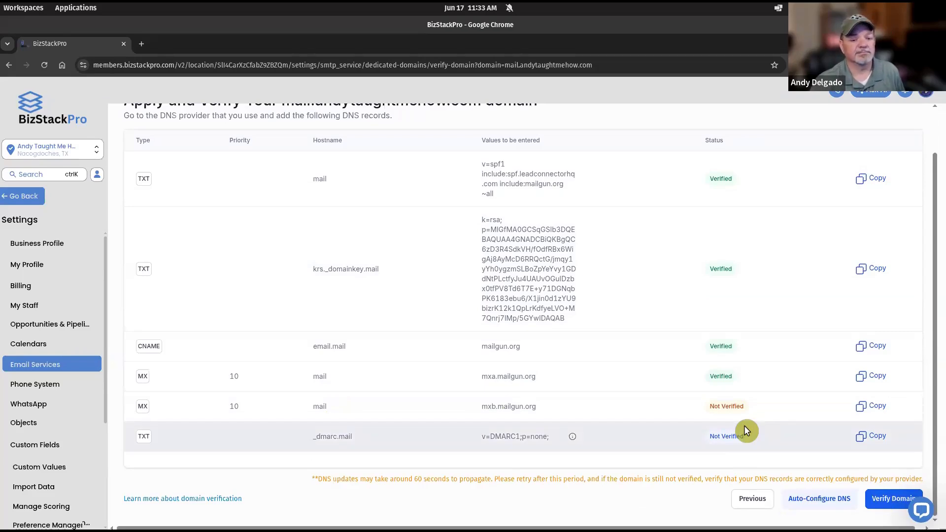
{"action": "left_click", "coordinate": [882, 500]}
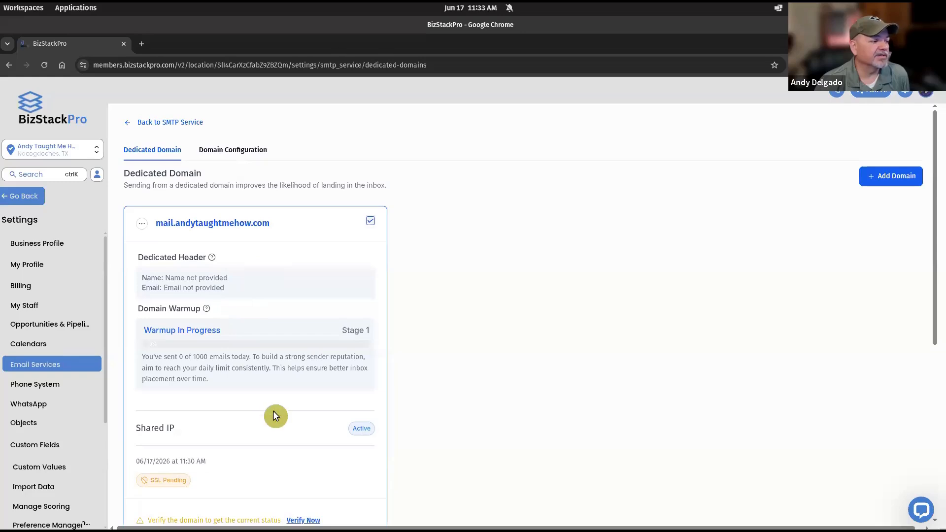
Return to SMTP Service and confirm LeadConnector Email System with mail.andytaughtmehow.com is the default provider
{"action": "scroll", "coordinate": [275, 417], "scroll_direction": "down", "scroll_amount": 2}
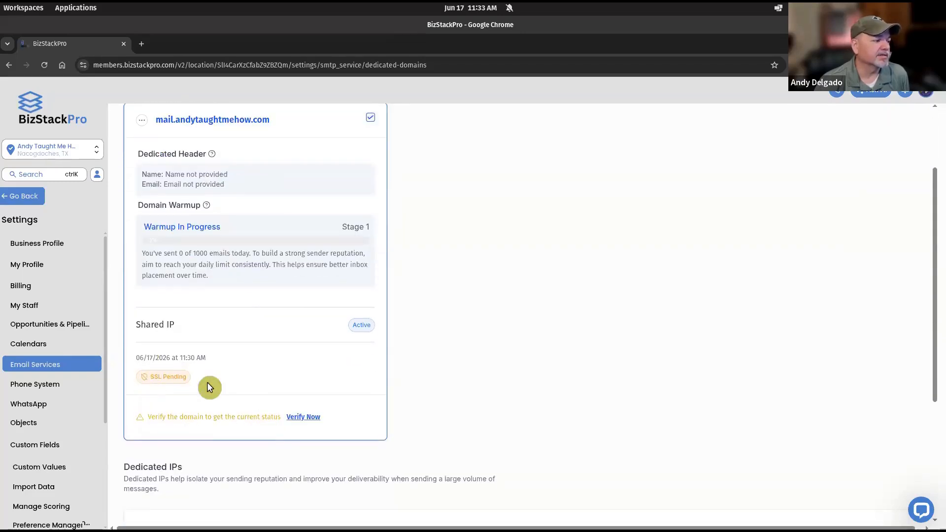
{"action": "scroll", "coordinate": [285, 393], "scroll_direction": "up", "scroll_amount": 2}
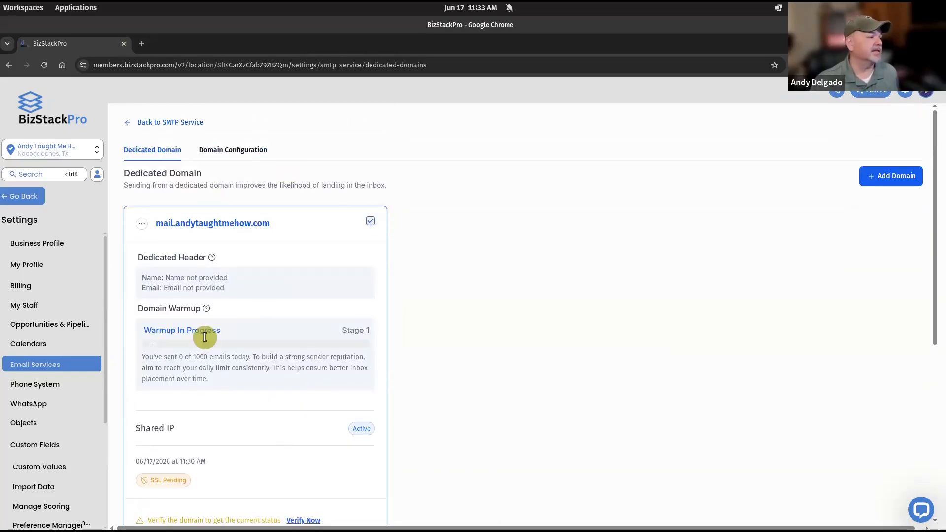
{"action": "left_click", "coordinate": [172, 122]}
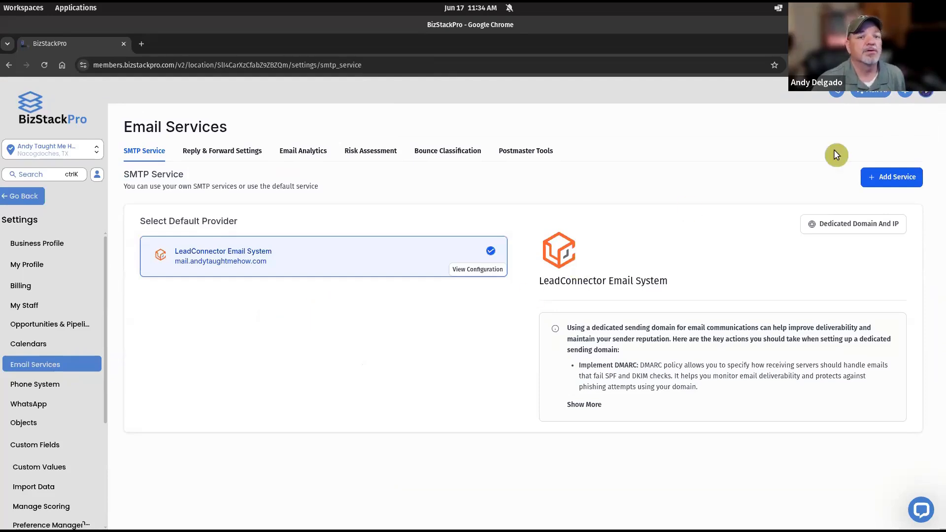
{"action": "left_click", "coordinate": [889, 176]}
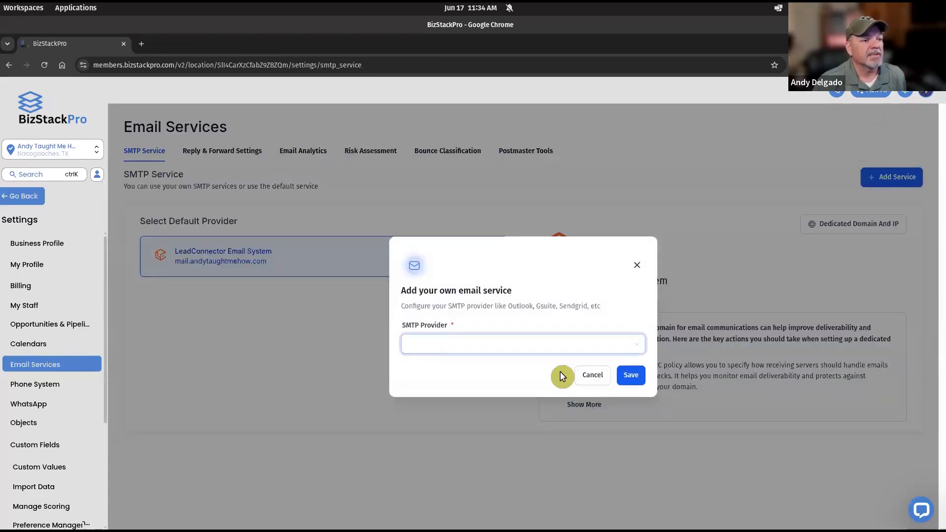
{"action": "left_click", "coordinate": [593, 385]}
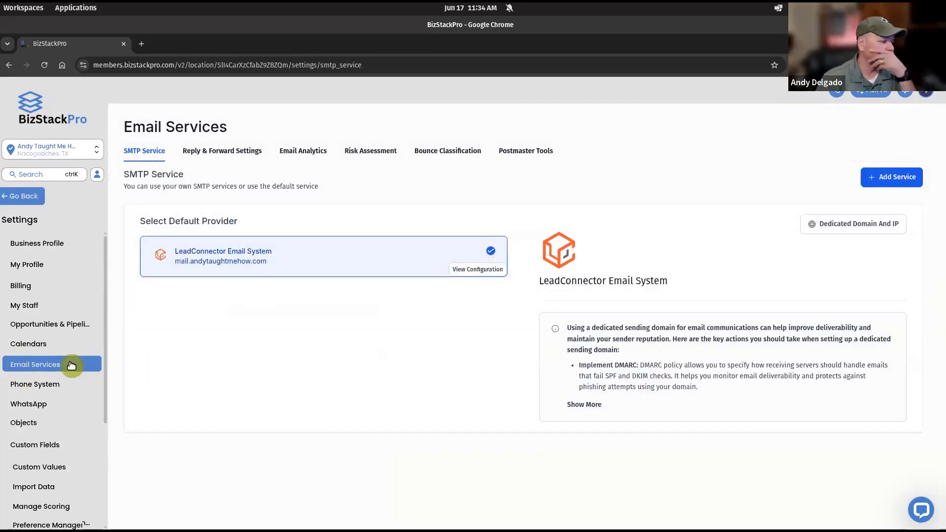
{"action": "scroll", "coordinate": [72, 365], "scroll_direction": "down", "scroll_amount": 1}
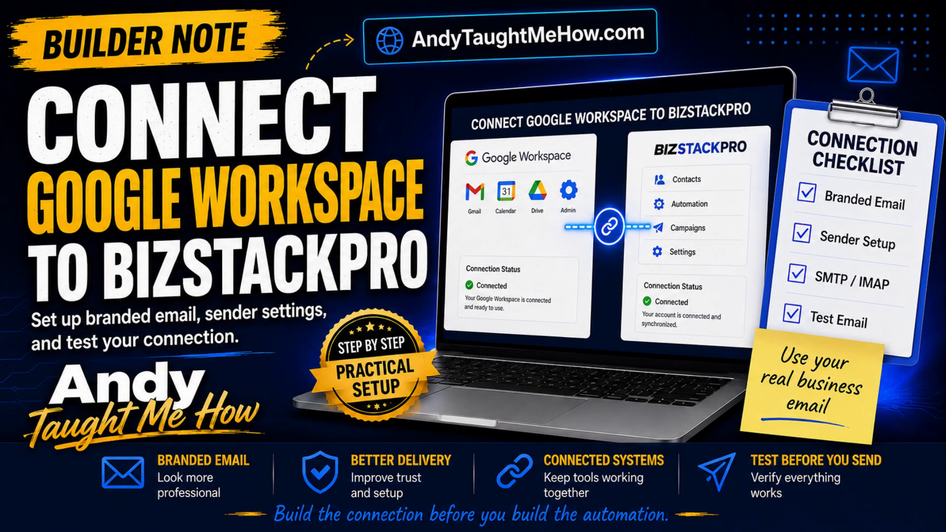
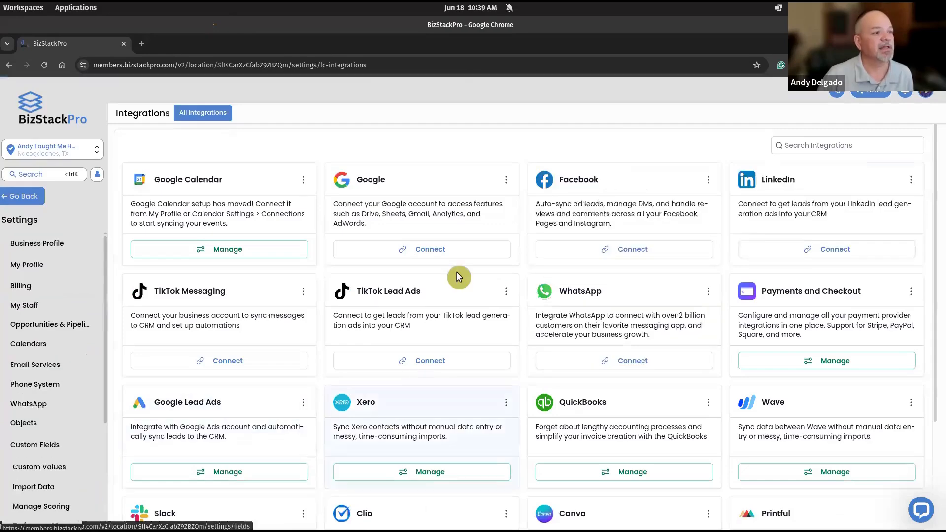
Start the Google connection and choose the business Google account in the sign-in popup
{"action": "left_click", "coordinate": [433, 250]}
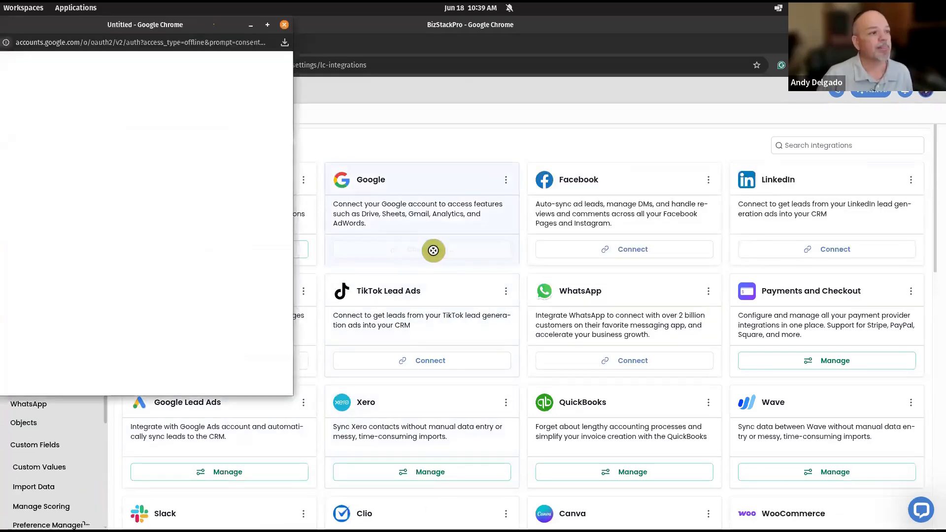
{"action": "scroll", "coordinate": [226, 232], "scroll_direction": "down", "scroll_amount": 5}
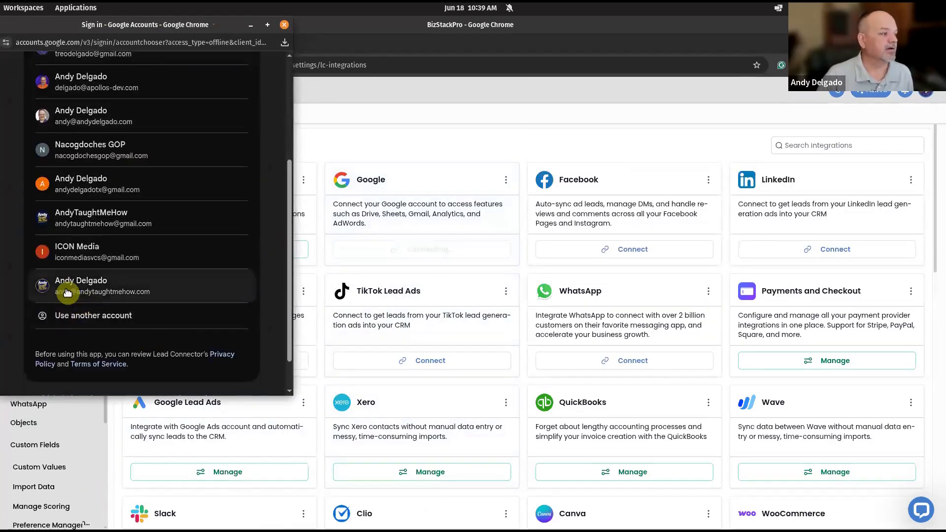
{"action": "left_click", "coordinate": [114, 288]}
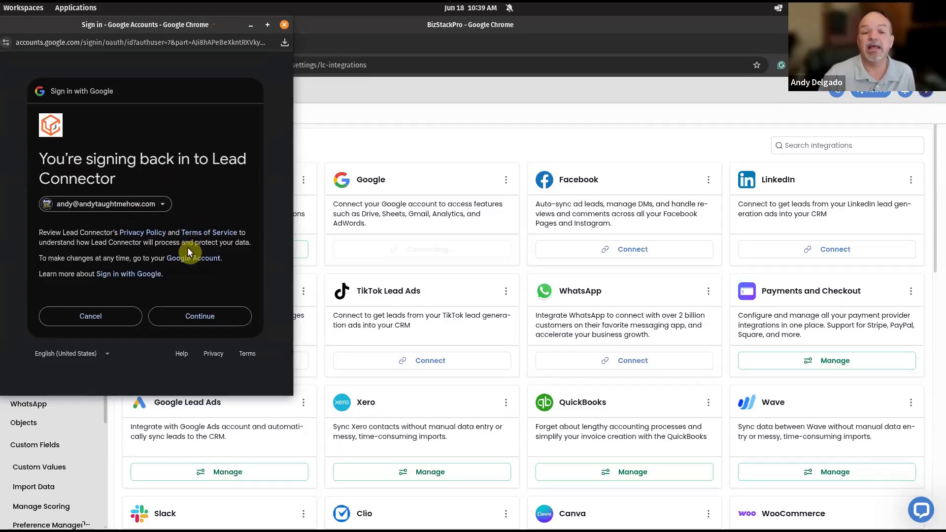
{"action": "left_click_drag", "start_coordinate": [225, 29], "coordinate": [441, 96]}
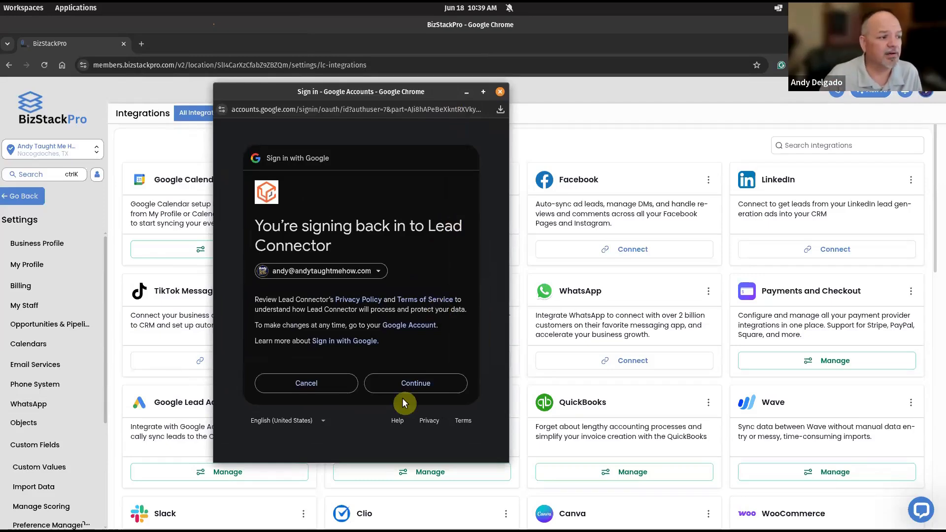
Sign back in to Lead Connector, review its existing access, and grant access to finish connecting Google
{"action": "left_click", "coordinate": [428, 386]}
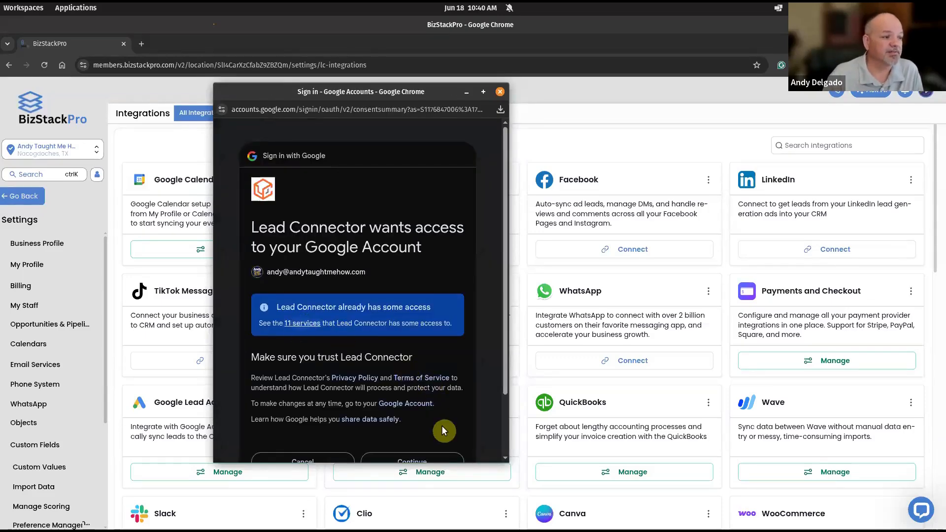
{"action": "left_click", "coordinate": [302, 324]}
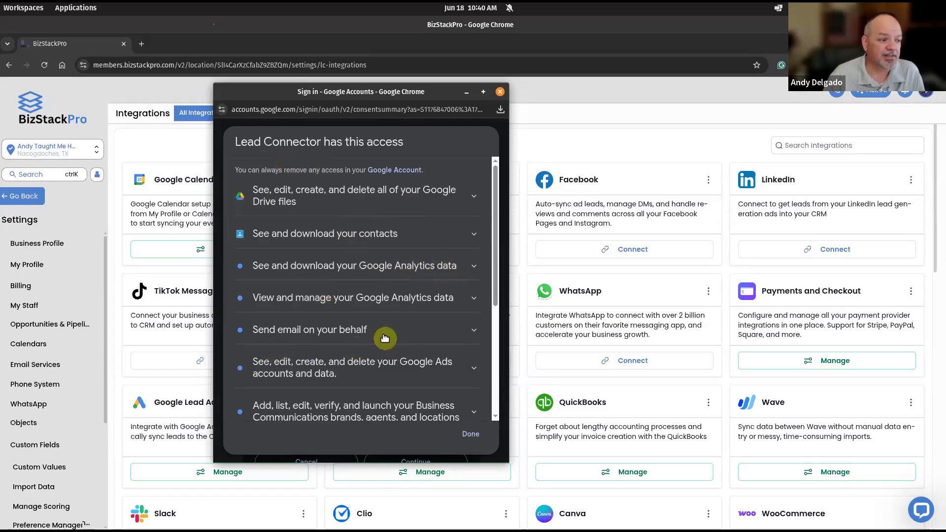
{"action": "scroll", "coordinate": [415, 321], "scroll_direction": "down", "scroll_amount": 2}
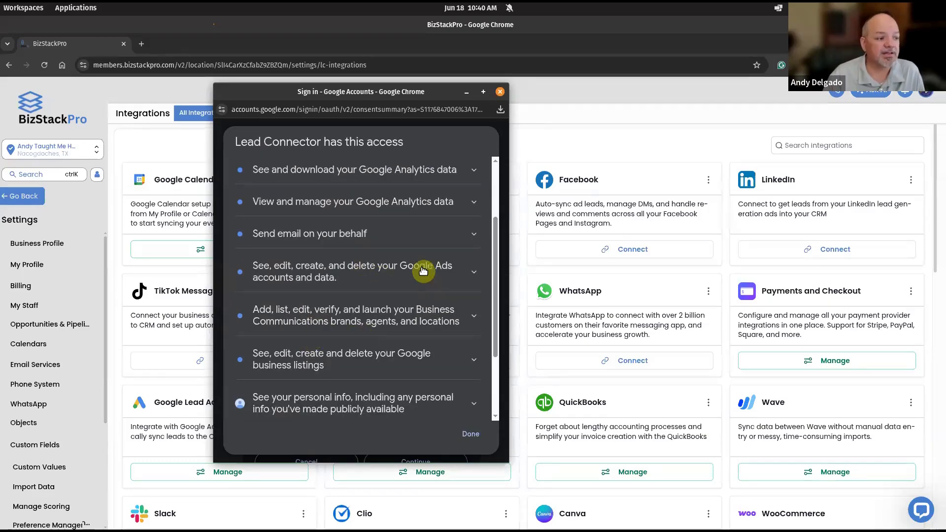
{"action": "scroll", "coordinate": [423, 270], "scroll_direction": "down", "scroll_amount": 2}
{"action": "scroll", "coordinate": [423, 271], "scroll_direction": "down", "scroll_amount": 1}
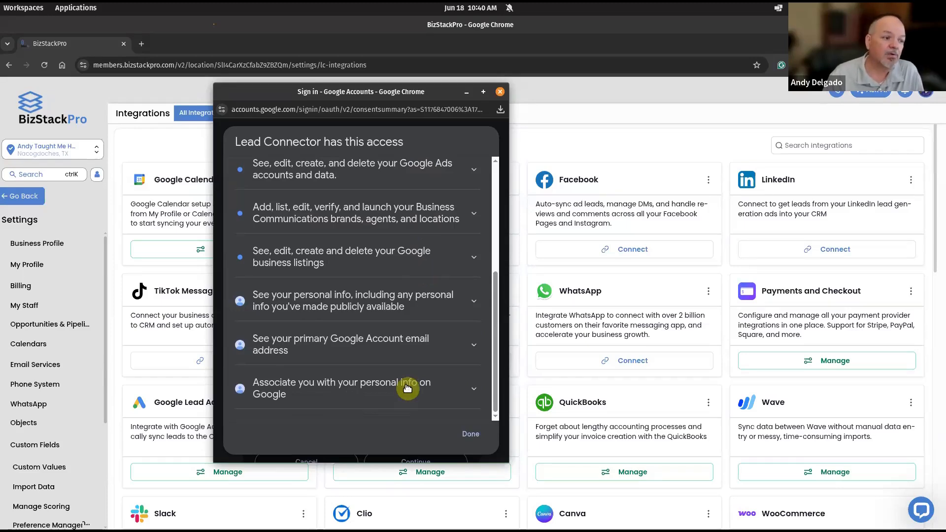
{"action": "left_click", "coordinate": [471, 433]}
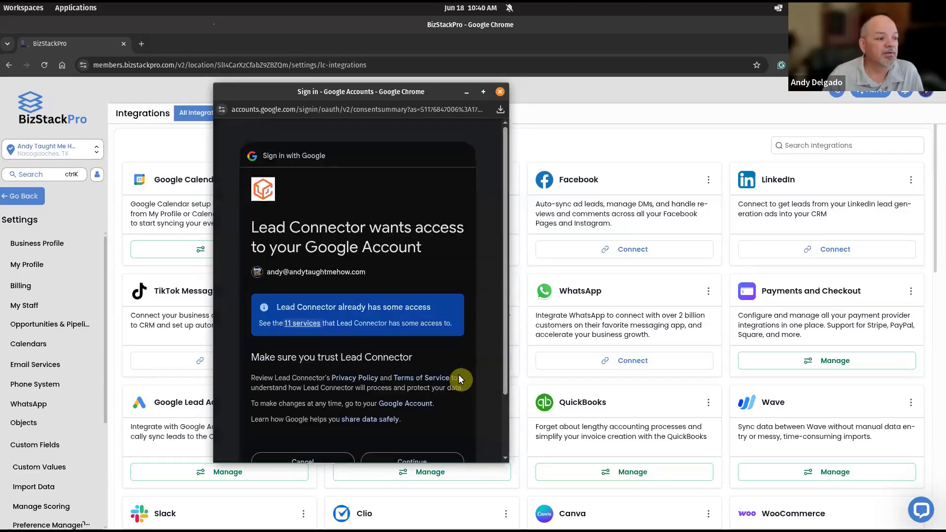
{"action": "scroll", "coordinate": [459, 376], "scroll_direction": "down", "scroll_amount": 2}
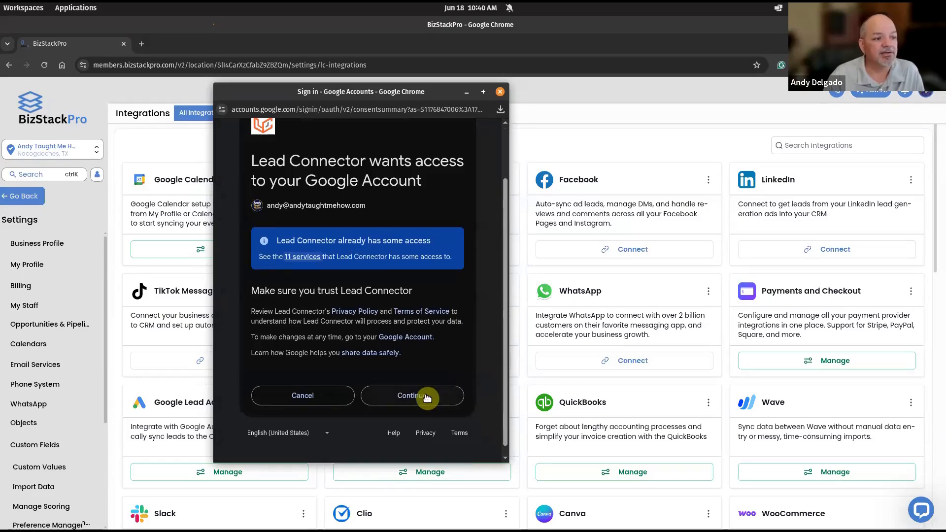
{"action": "left_click", "coordinate": [427, 398]}
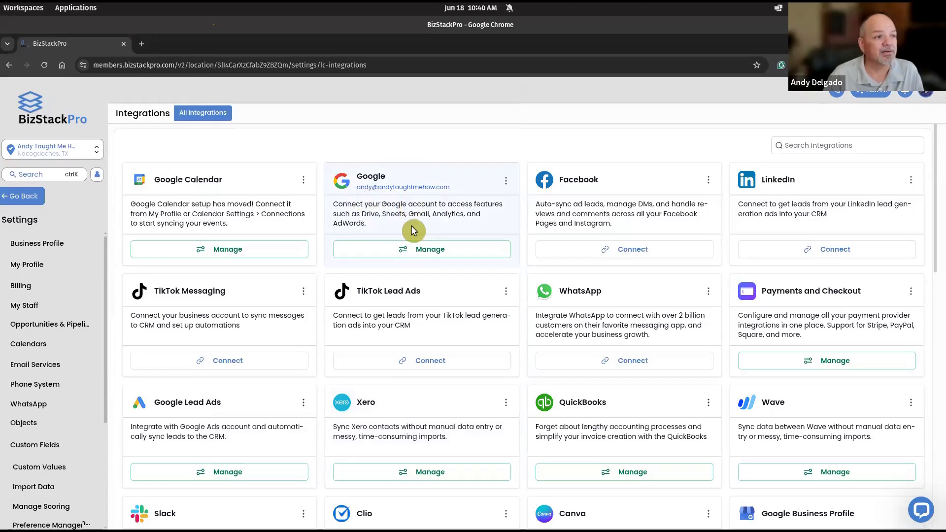
Return to the main app and open the contact's record from the Contacts list
{"action": "left_click", "coordinate": [24, 197]}
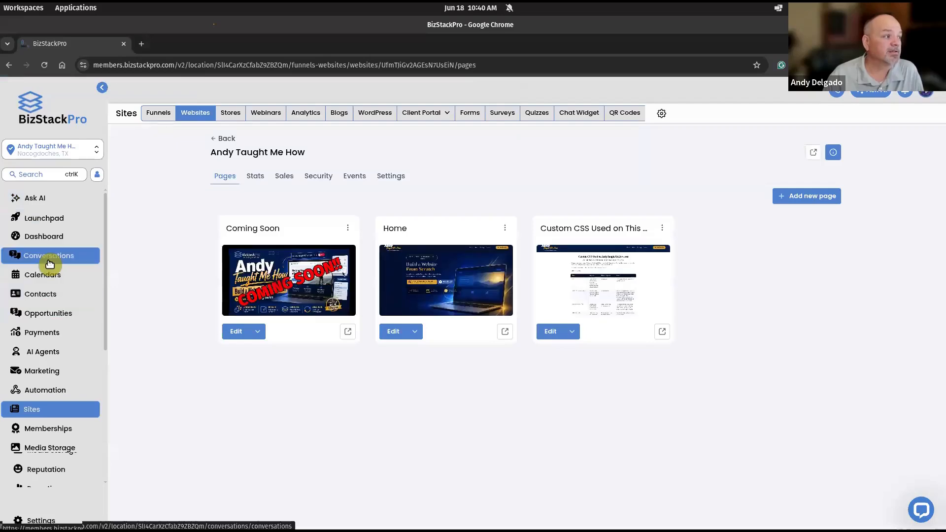
{"action": "left_click", "coordinate": [40, 294]}
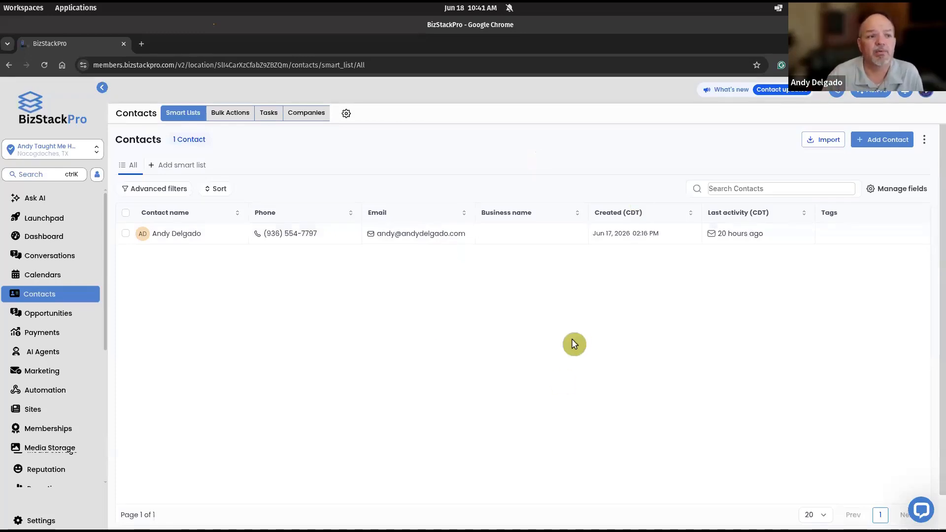
{"action": "left_click", "coordinate": [191, 239]}
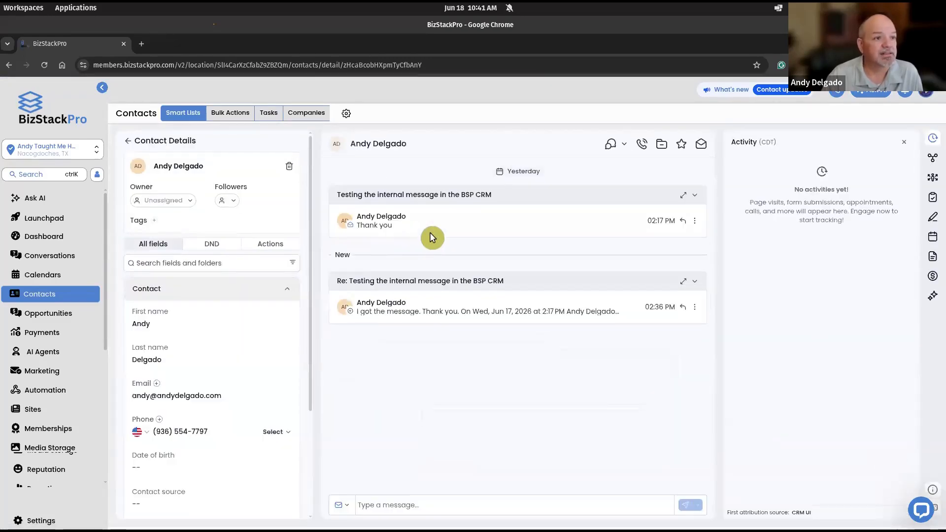
Start a new Email message to the contact with subject 'testing again'
{"action": "left_click", "coordinate": [400, 505]}
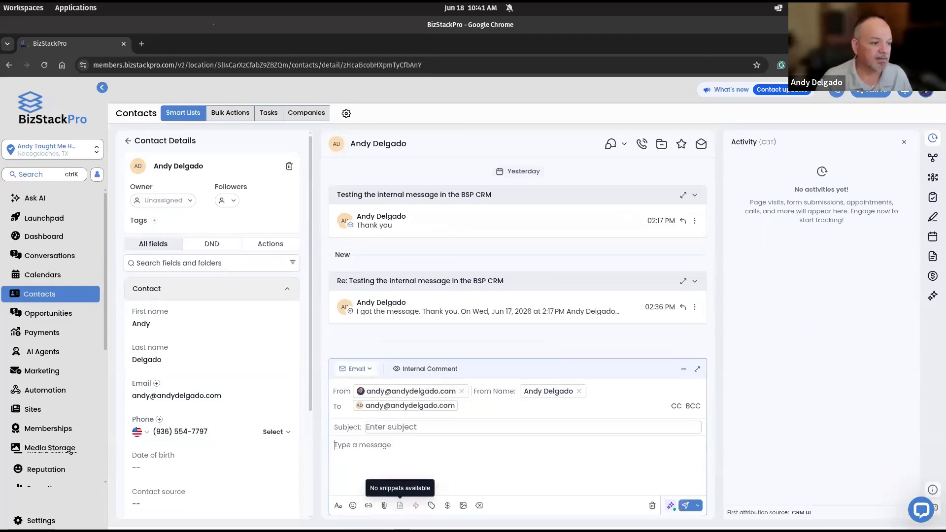
{"action": "left_click", "coordinate": [356, 368]}
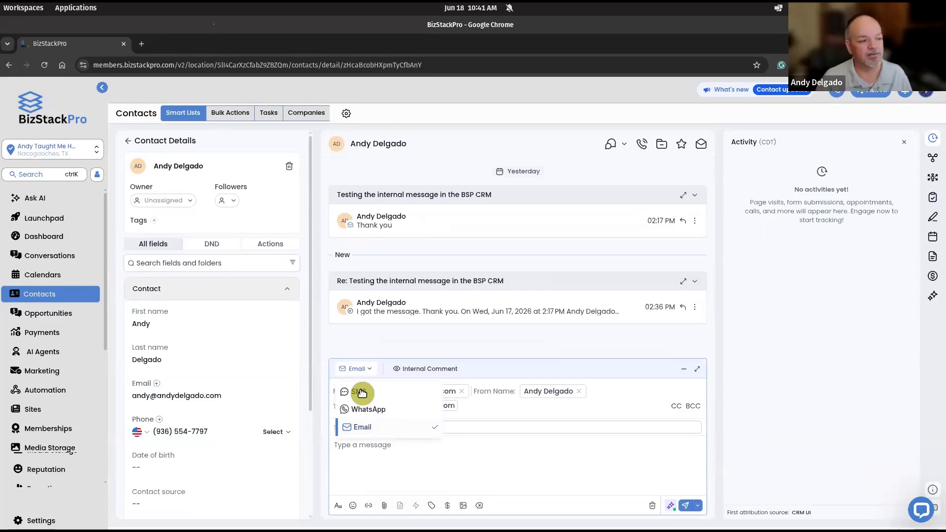
{"action": "left_click", "coordinate": [379, 427]}
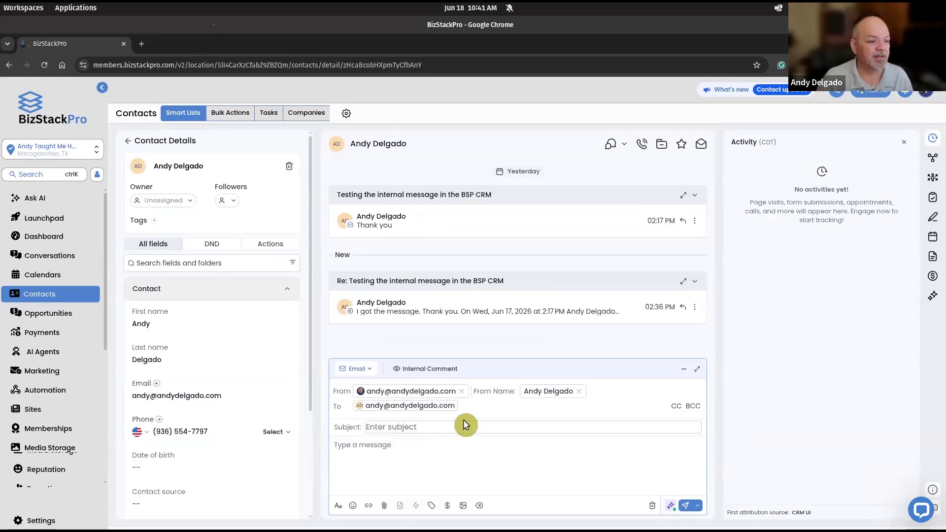
{"action": "type", "text": "tesin"}
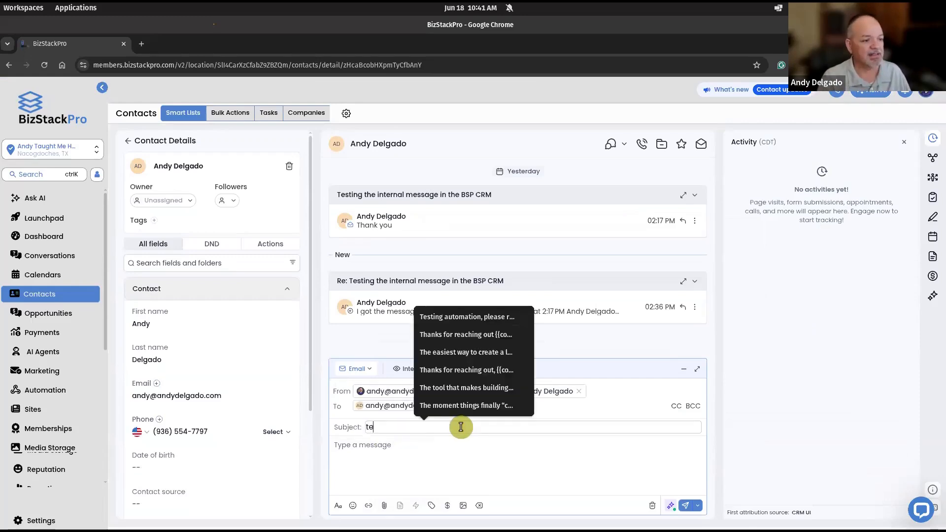
{"action": "key", "text": "BackSpace"}
{"action": "key", "text": "BackSpace"}
{"action": "type", "text": "t"}
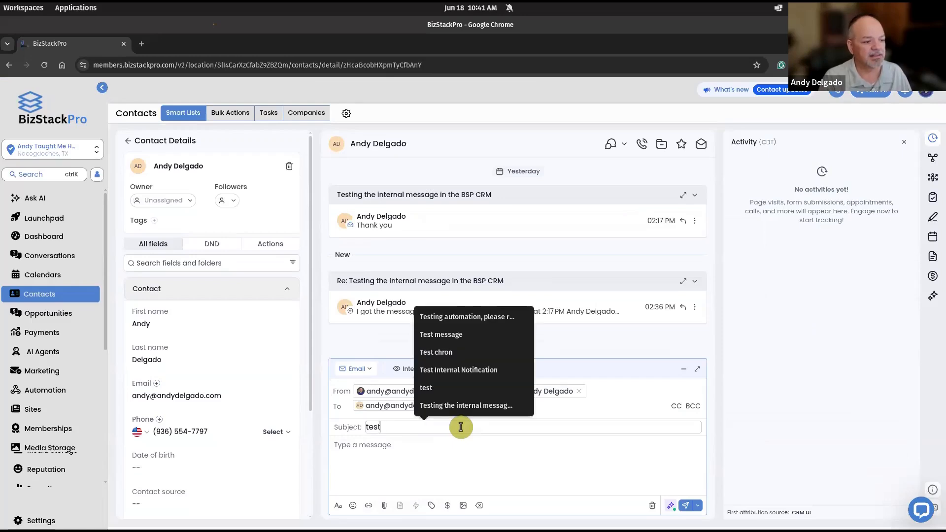
{"action": "type", "text": "in g again"}
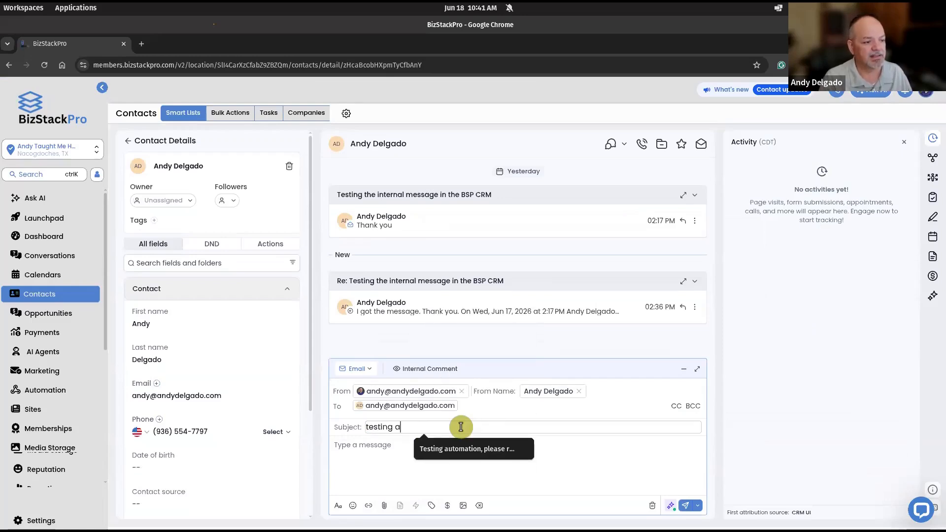
Replace the From address with the newly connected Google account's address
{"action": "left_click", "coordinate": [462, 391]}
{"action": "left_click", "coordinate": [441, 390]}
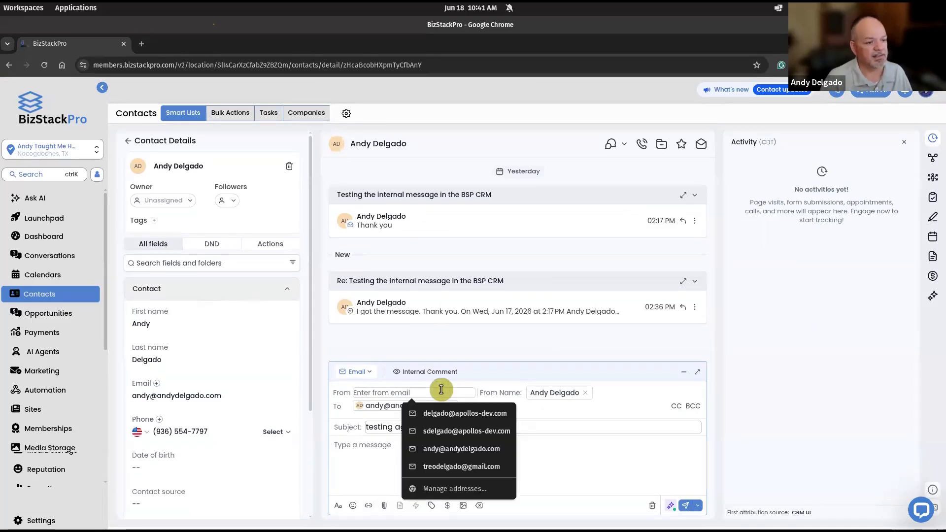
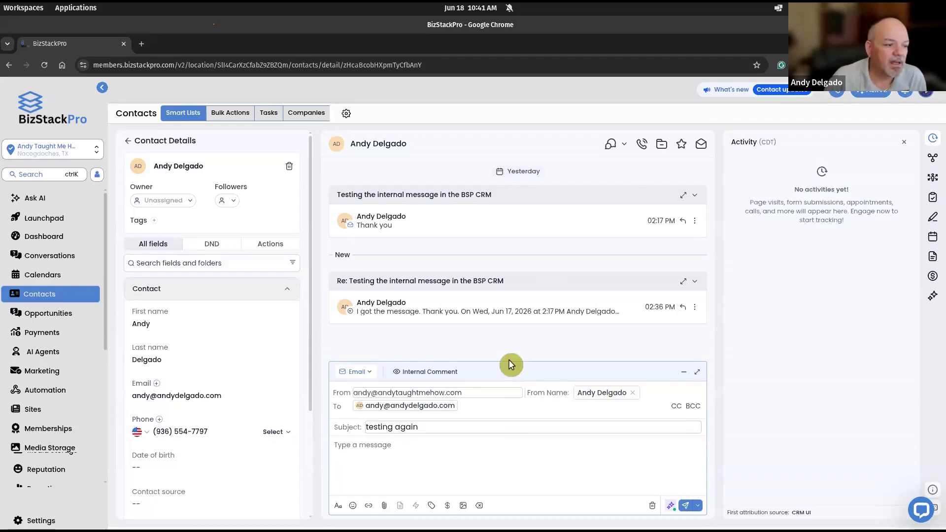
Write the body 'testing again', send the email, and go back to the contacts list
{"action": "left_click", "coordinate": [383, 448]}
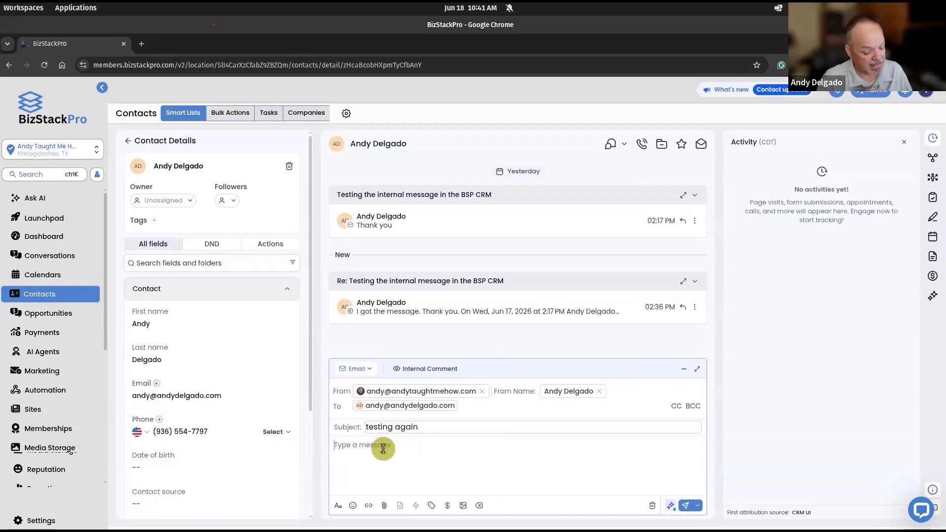
{"action": "type", "text": "testing again"}
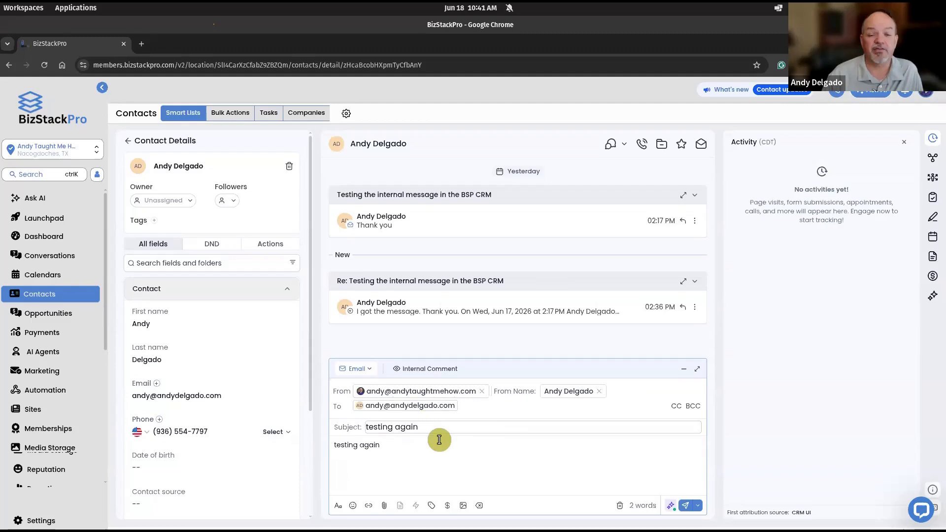
{"action": "left_click", "coordinate": [686, 507]}
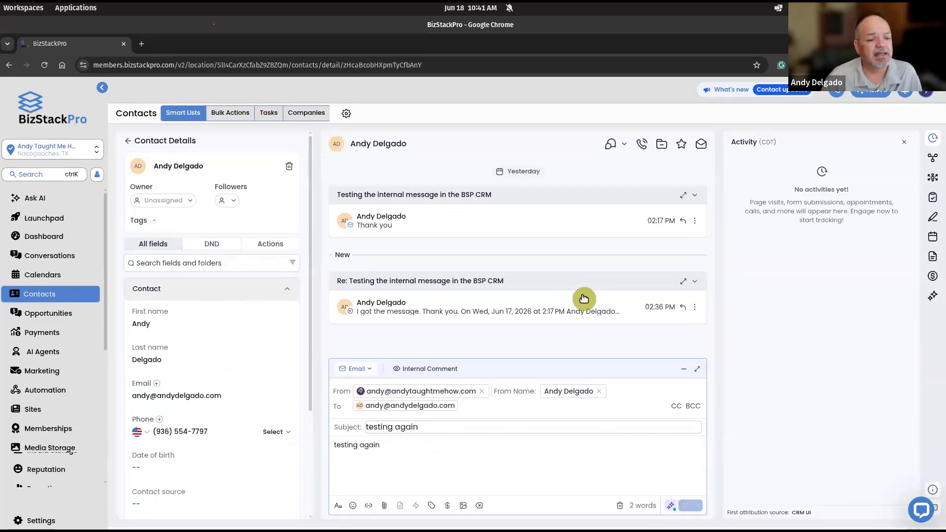
{"action": "left_click", "coordinate": [127, 141]}
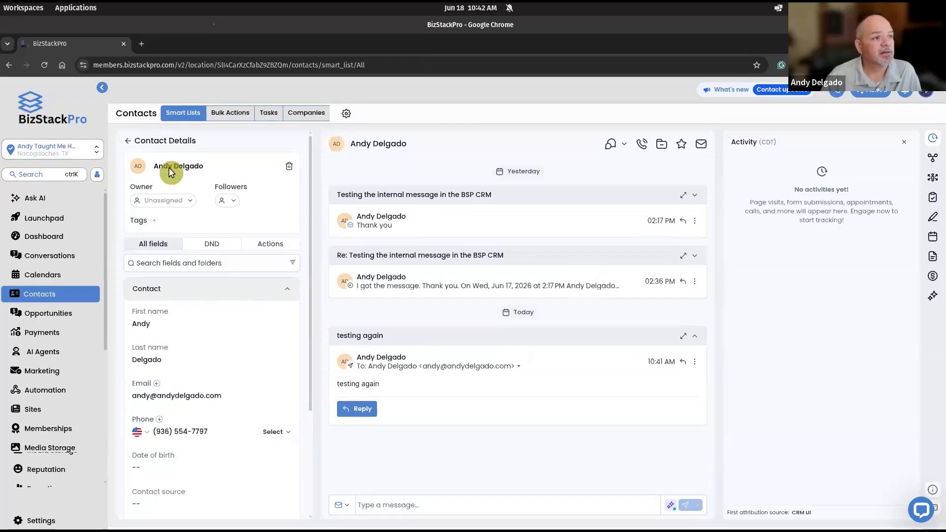